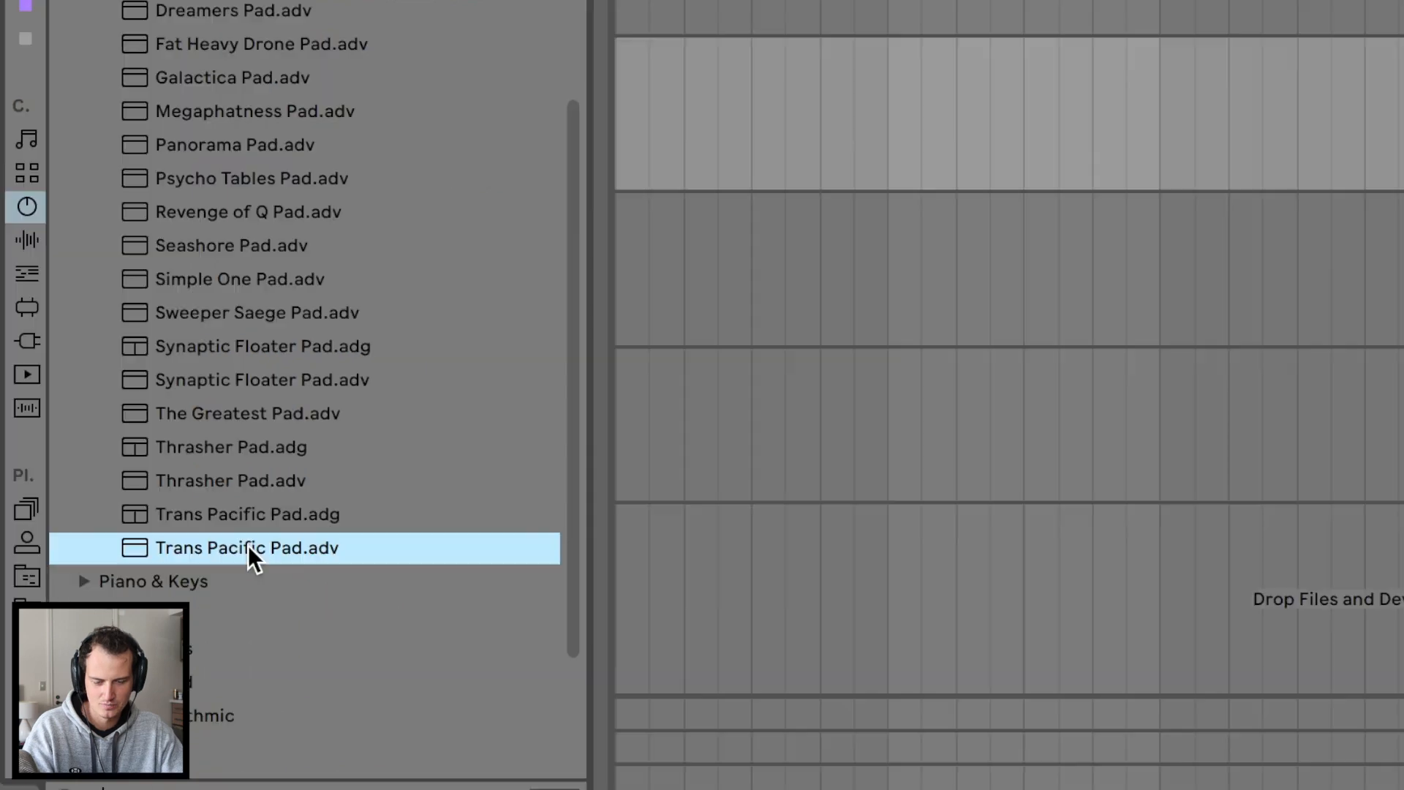
Try the Trans Pacific Pad.adv preset on the first MIDI track and browse the other Sampler pads
drag(248, 546, 650, 152)
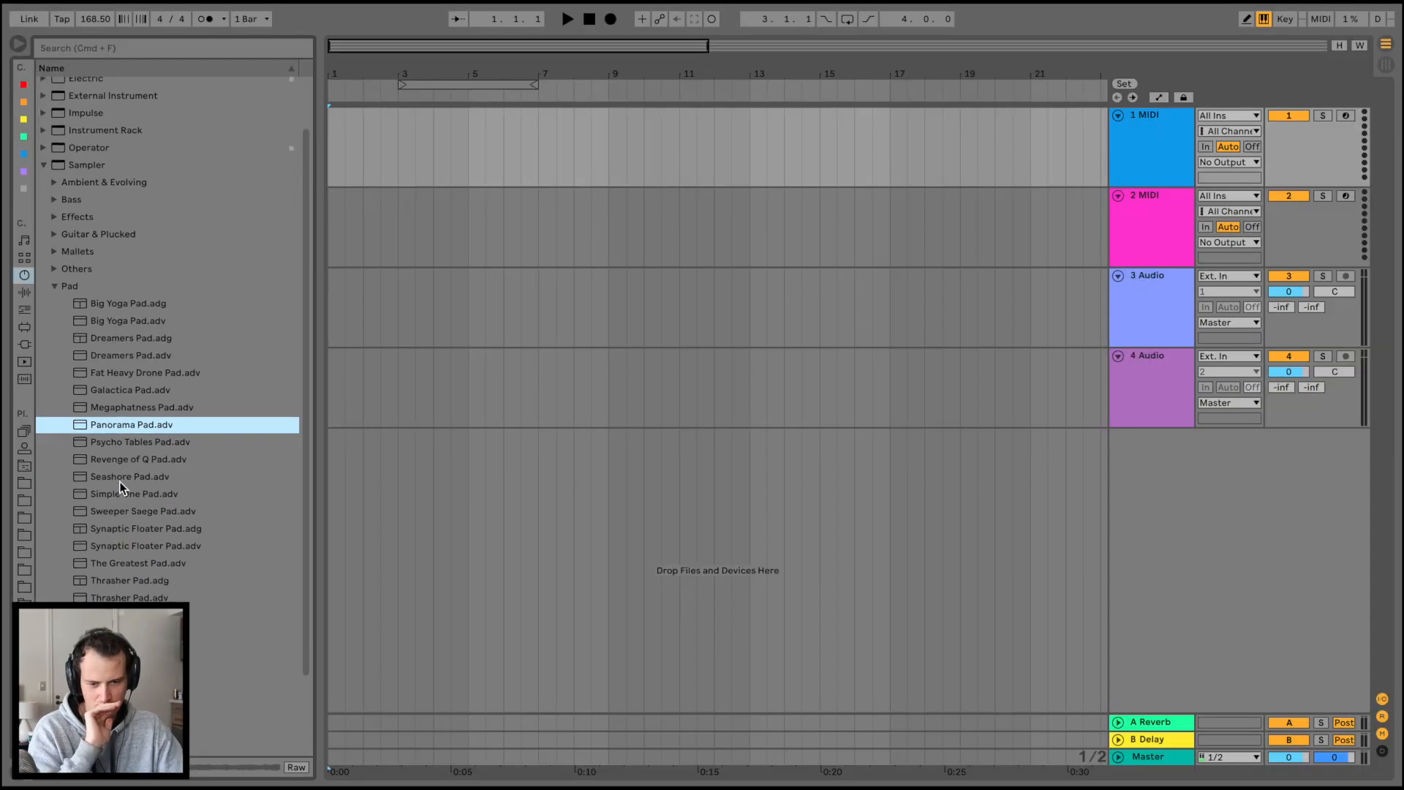
scroll(120, 481, down, 3)
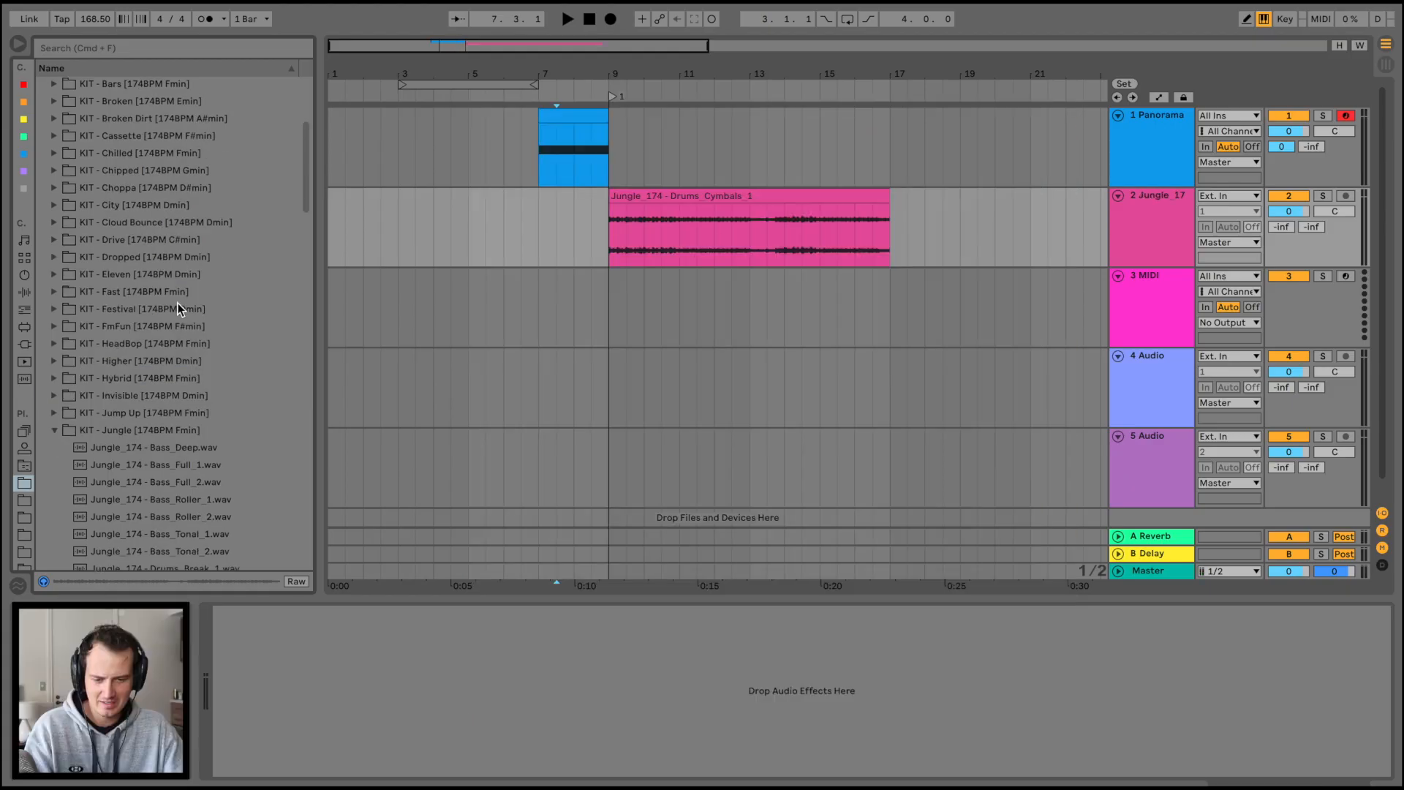
Shorten the Jungle_174 - Drums_Full_1 clip near bar 13 and raise EQ Three's FreqLow to 538 Hz
scroll(178, 302, down, 1)
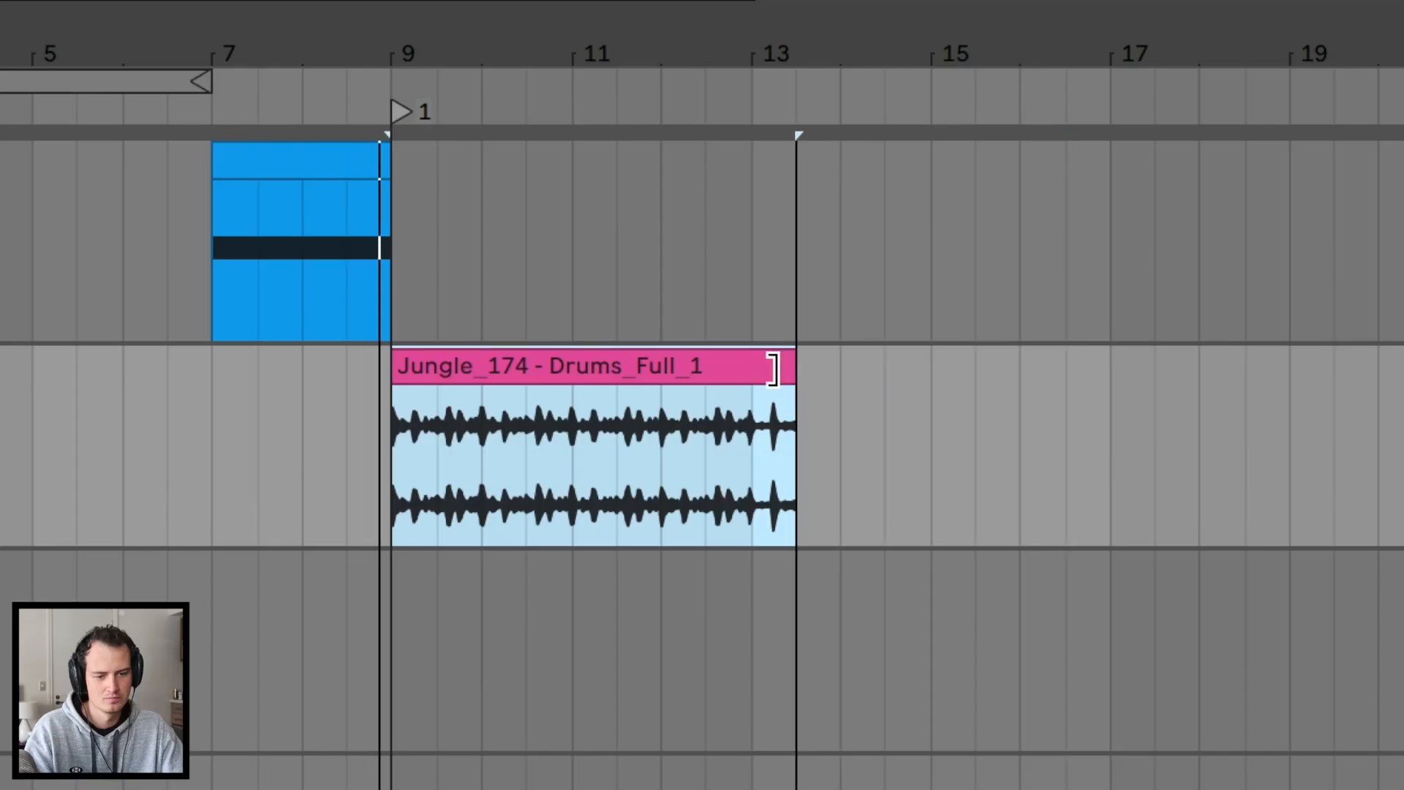
drag(774, 367, 761, 366)
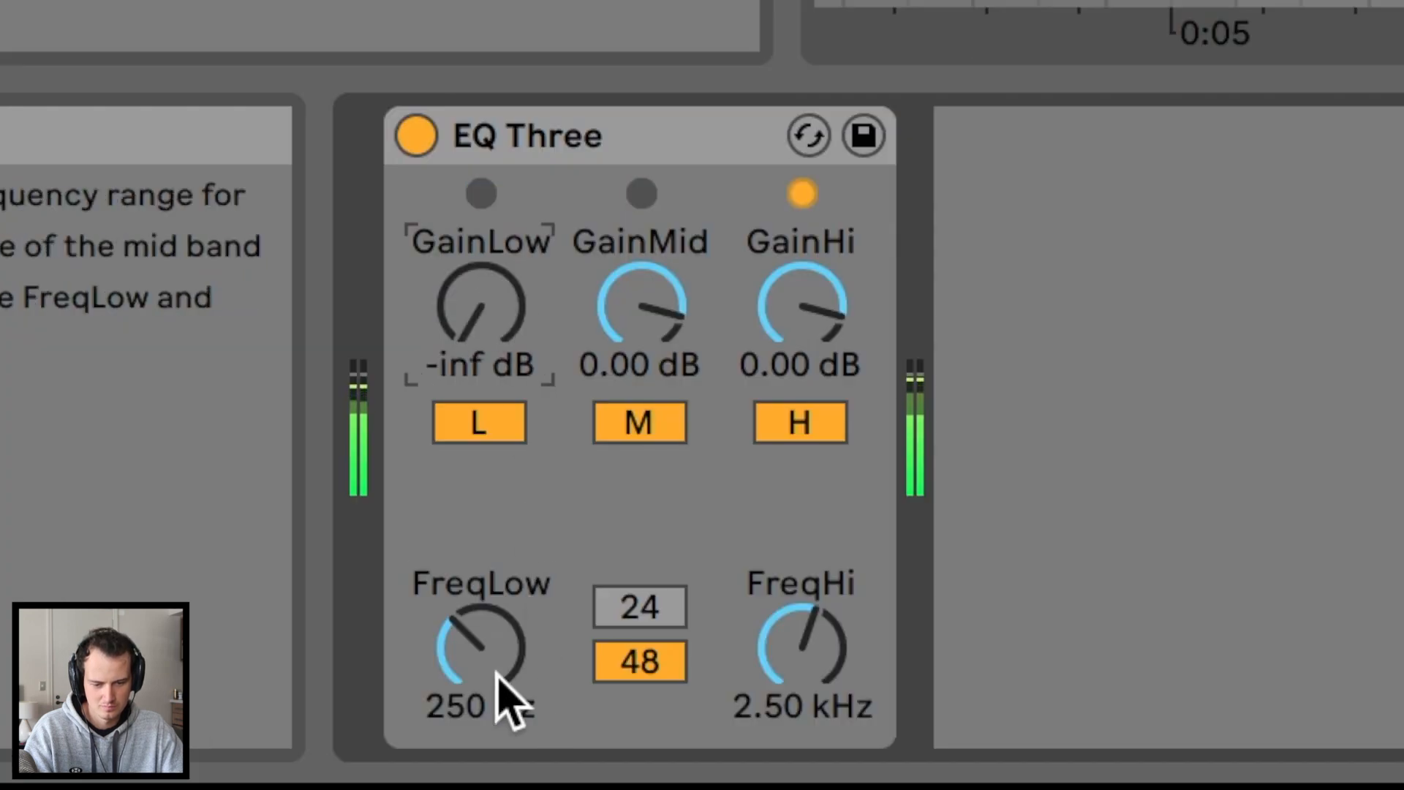
drag(495, 667, 495, 637)
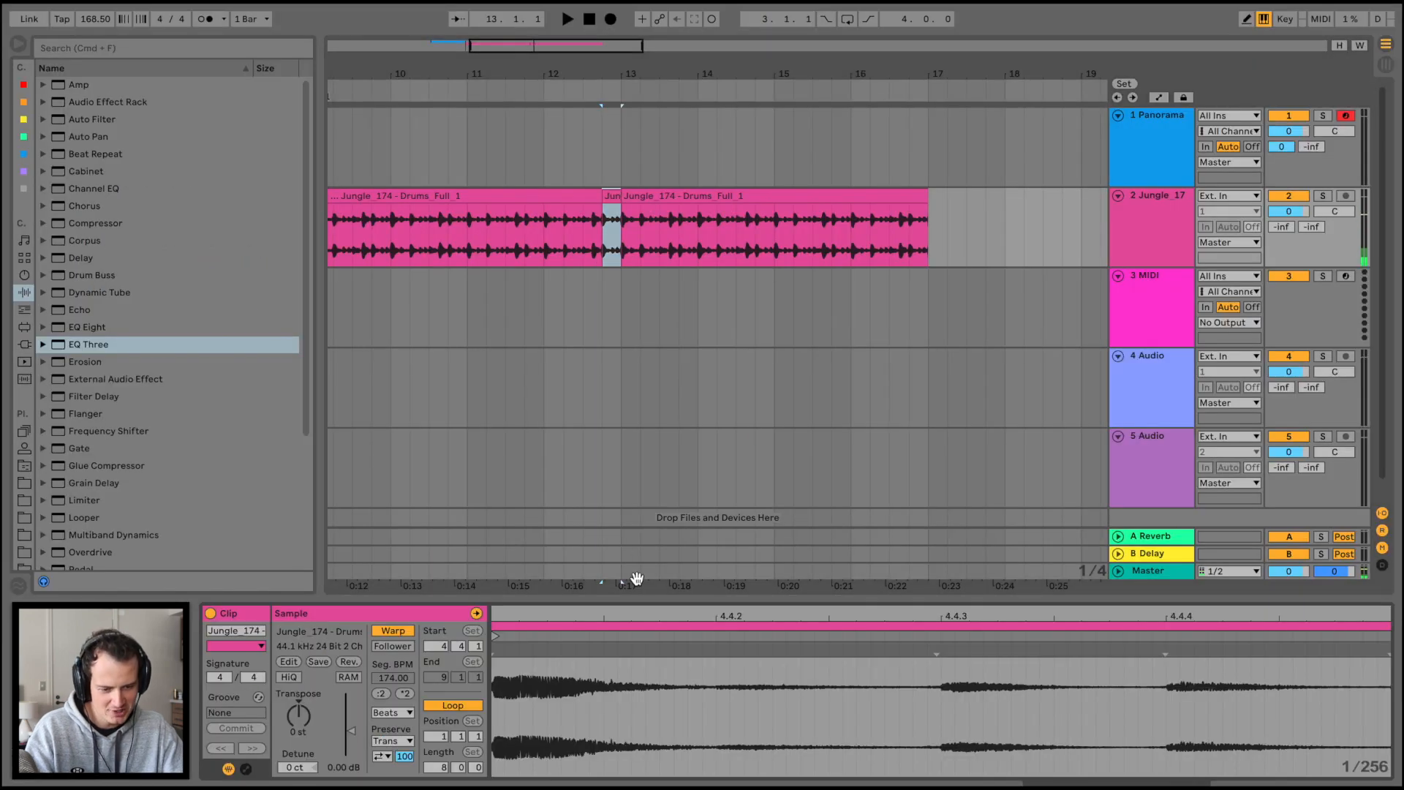
Switch the drum slice just before bar 13 to Texture warp mode and stretch its hit with warp markers at 4.4
drag(624, 610, 623, 577)
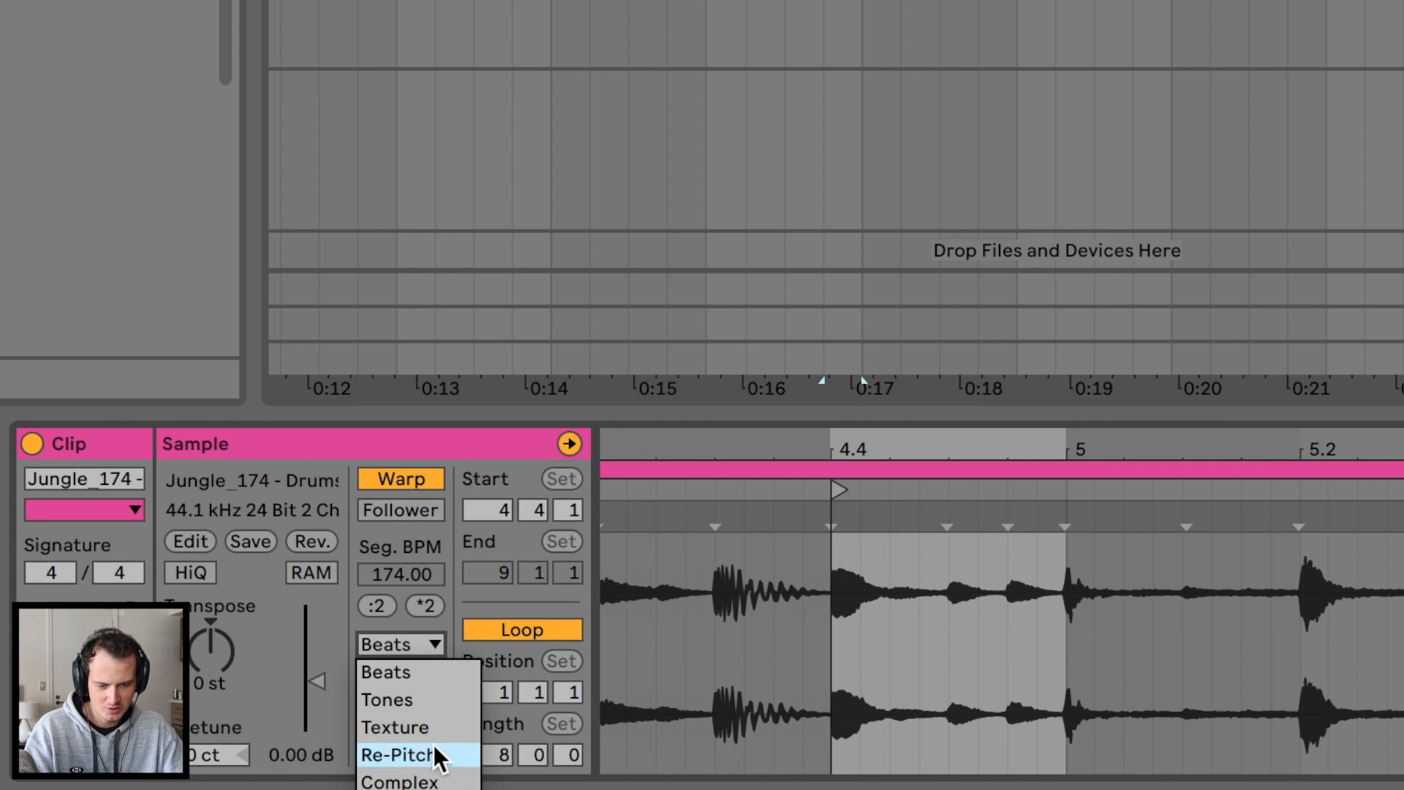
click(390, 753)
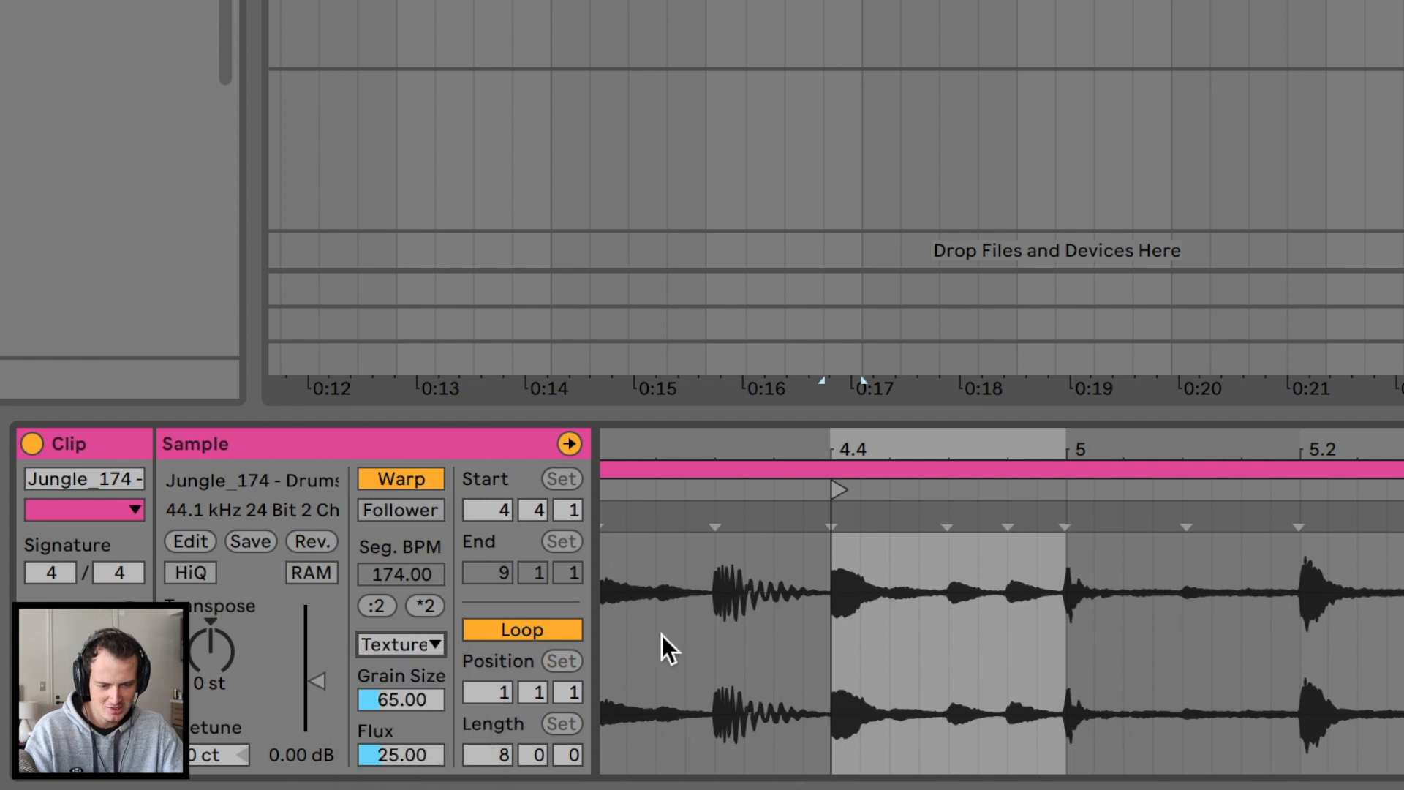
double_click(833, 520)
double_click(938, 524)
drag(936, 525, 834, 524)
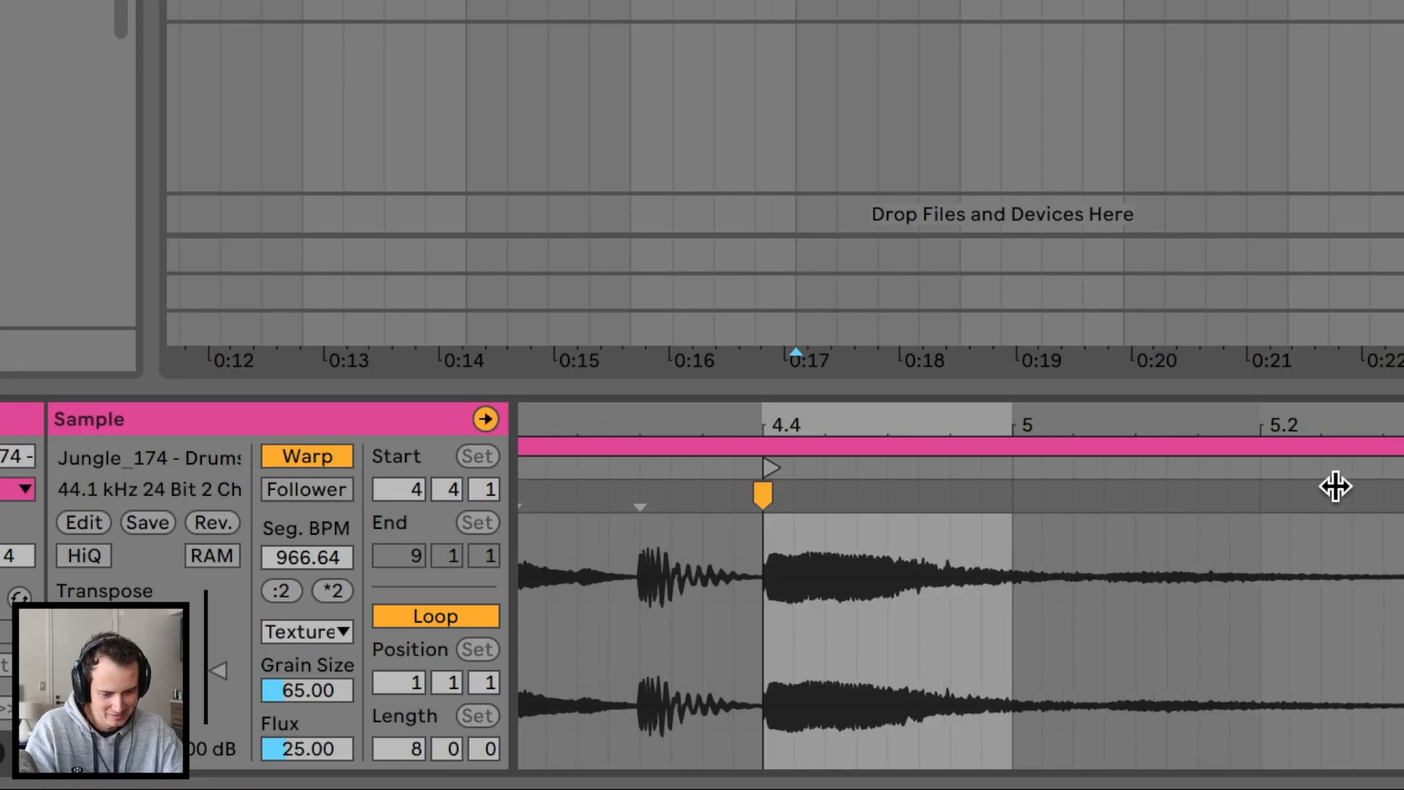
Adjust the slice's warp marker to a segment tempo of 351.46 BPM and lower its Grain Size
drag(768, 496, 943, 497)
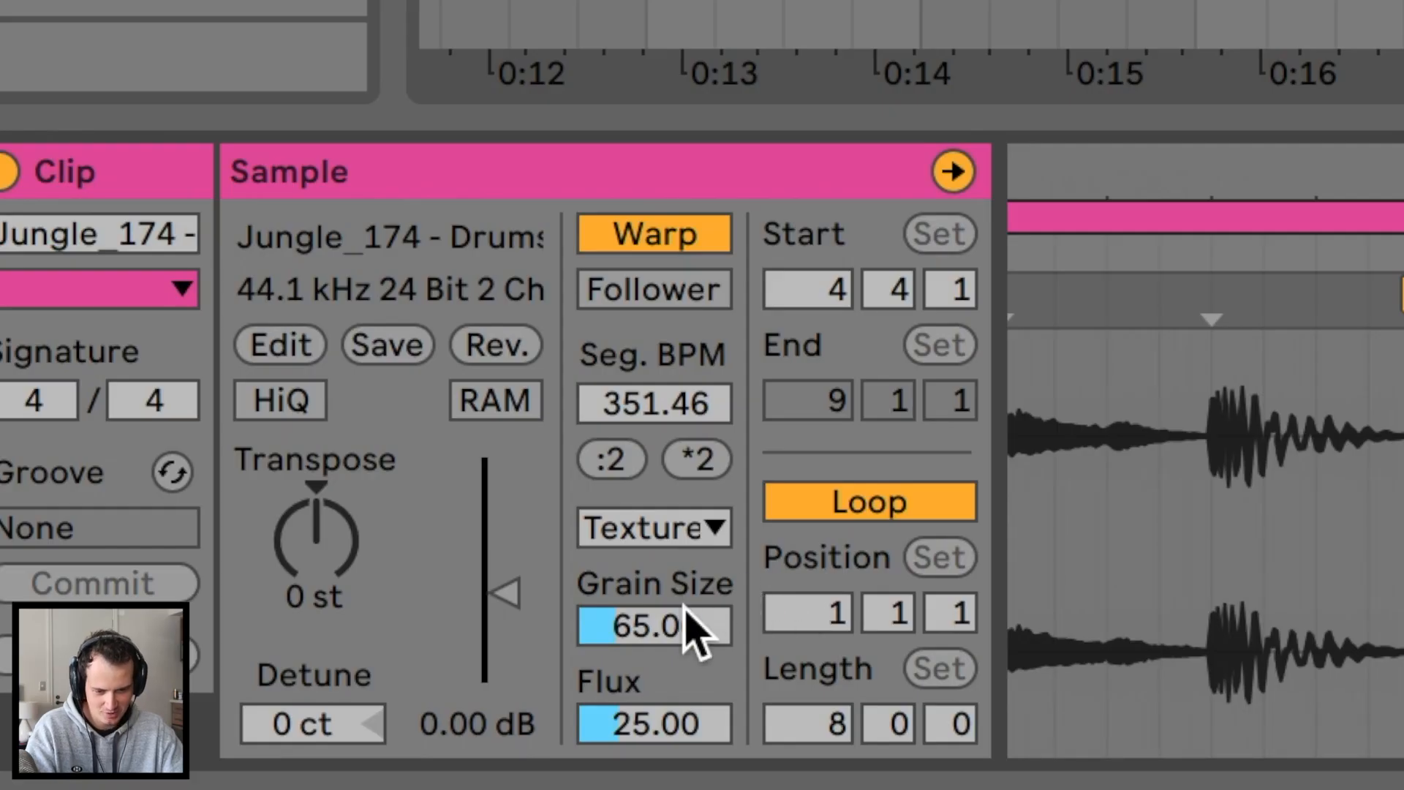
click(687, 618)
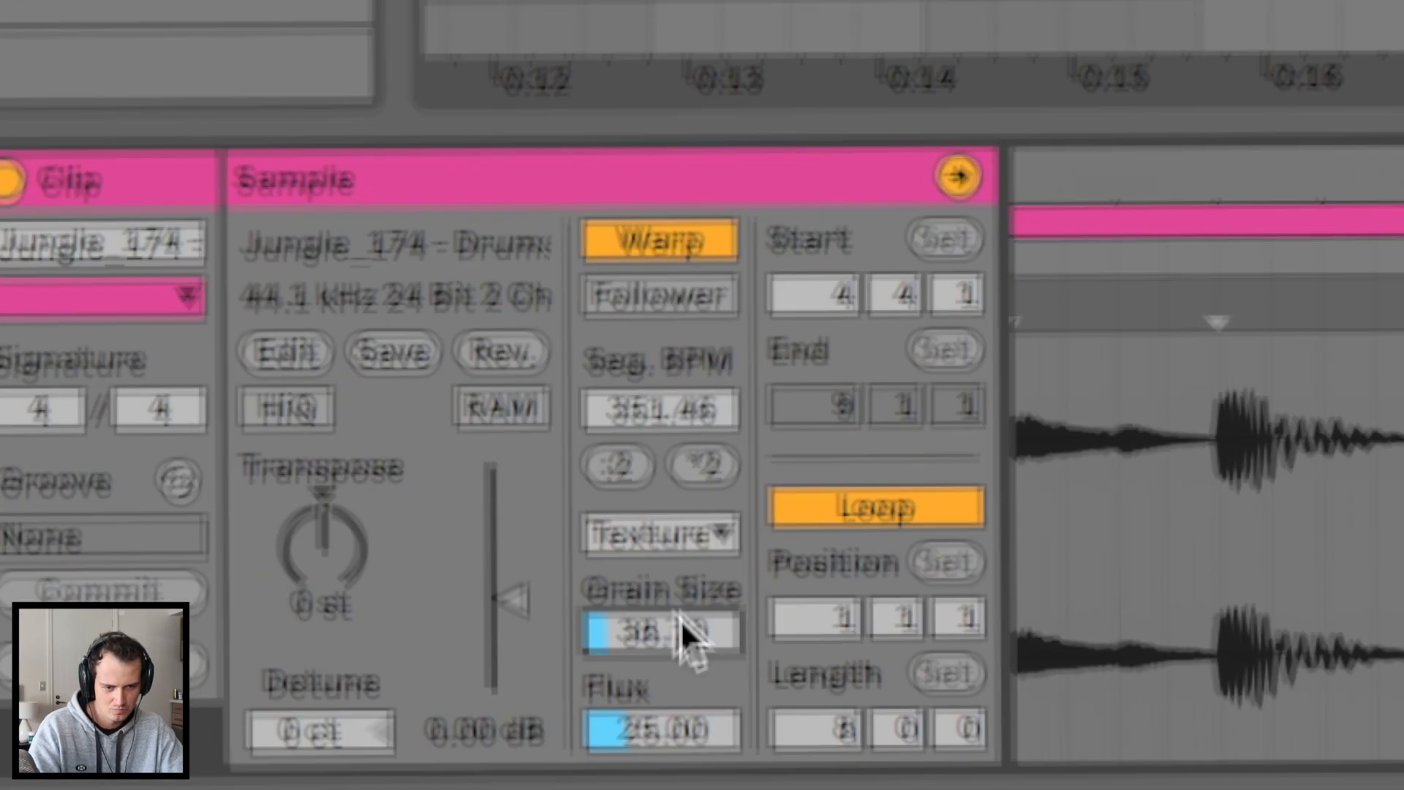
drag(680, 632, 681, 606)
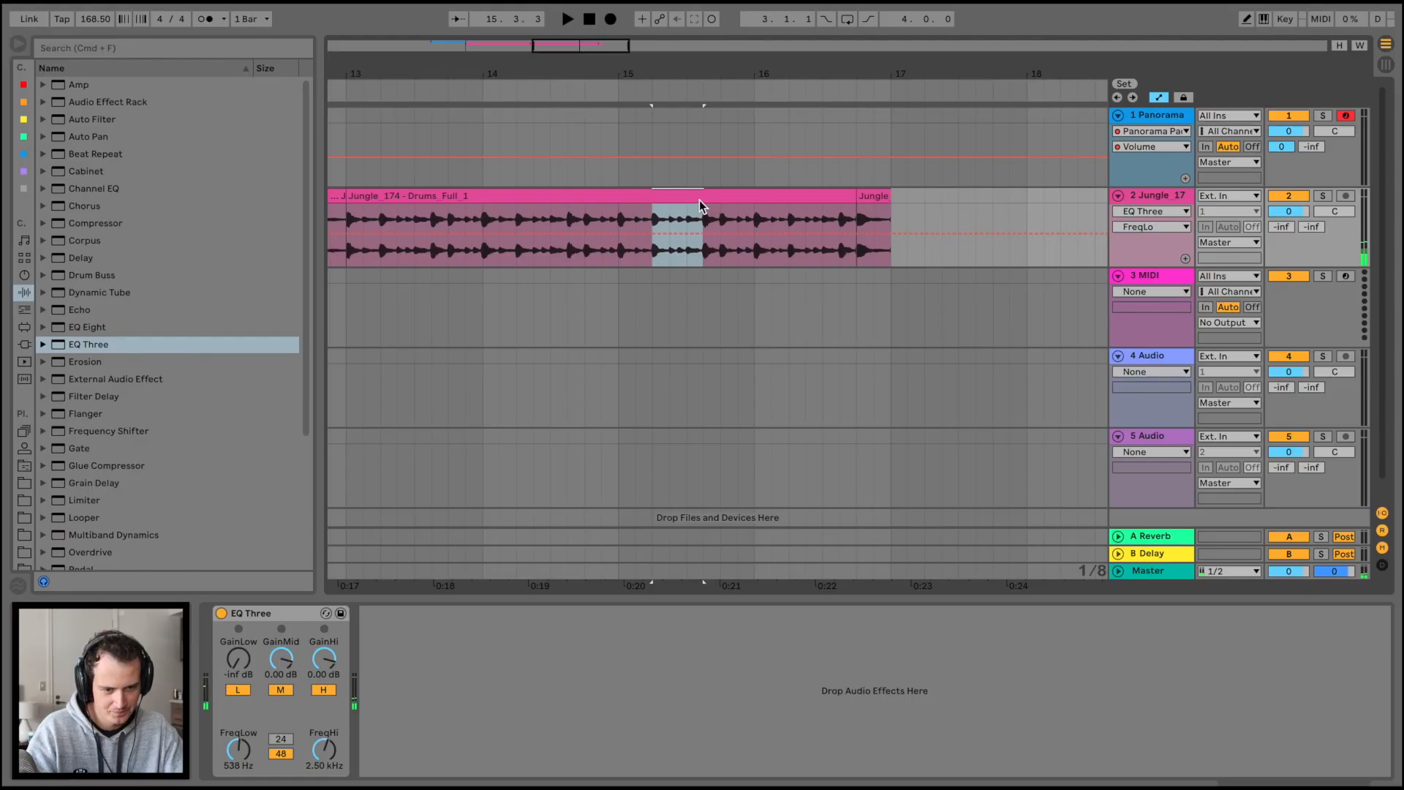
Duplicate the selected short section of the drum loop after bar 15 and play the result
key(super+d)
click(610, 213)
key(space)
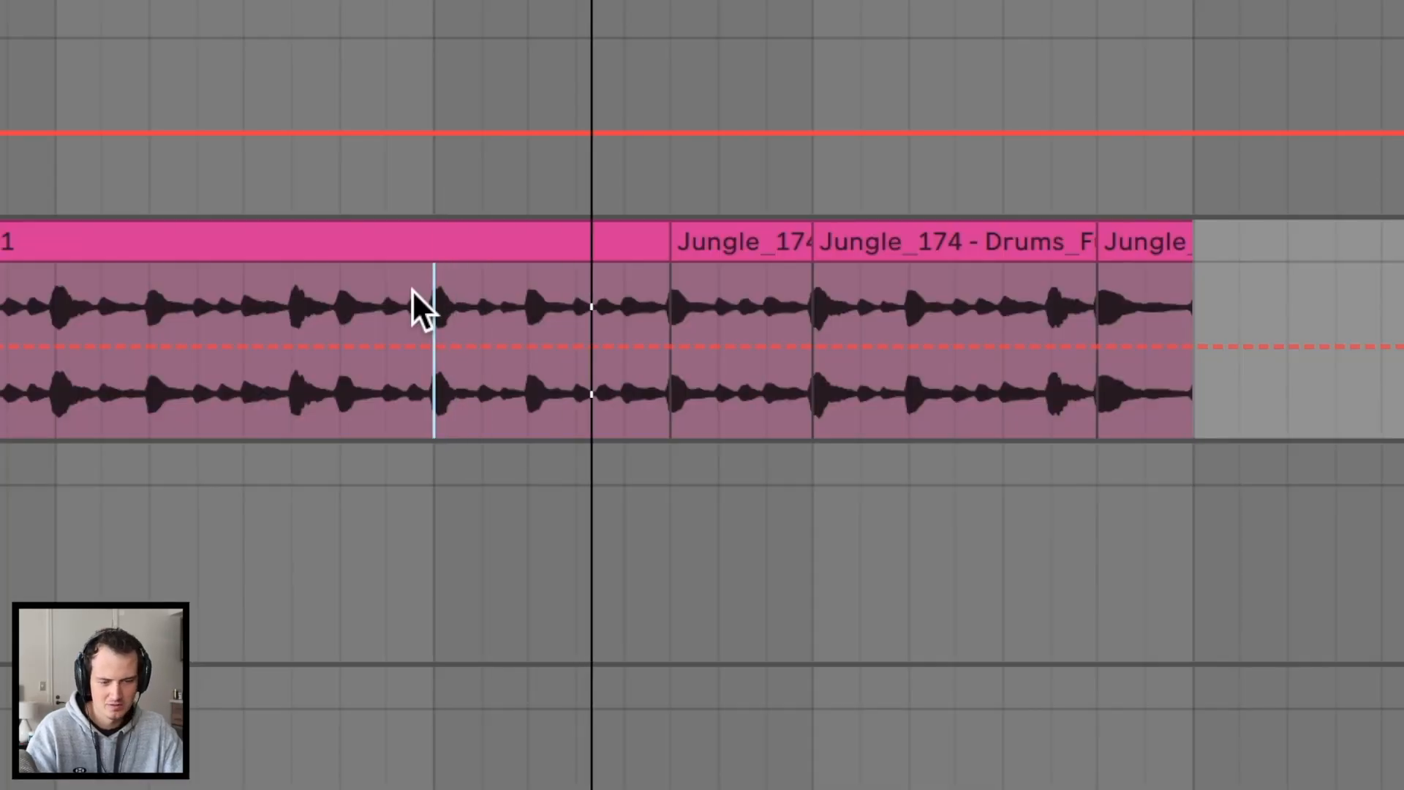
Set Transpose to -5 st on the short drum slice ahead of the final slice before bar 17 and check it in playback
drag(922, 276, 972, 256)
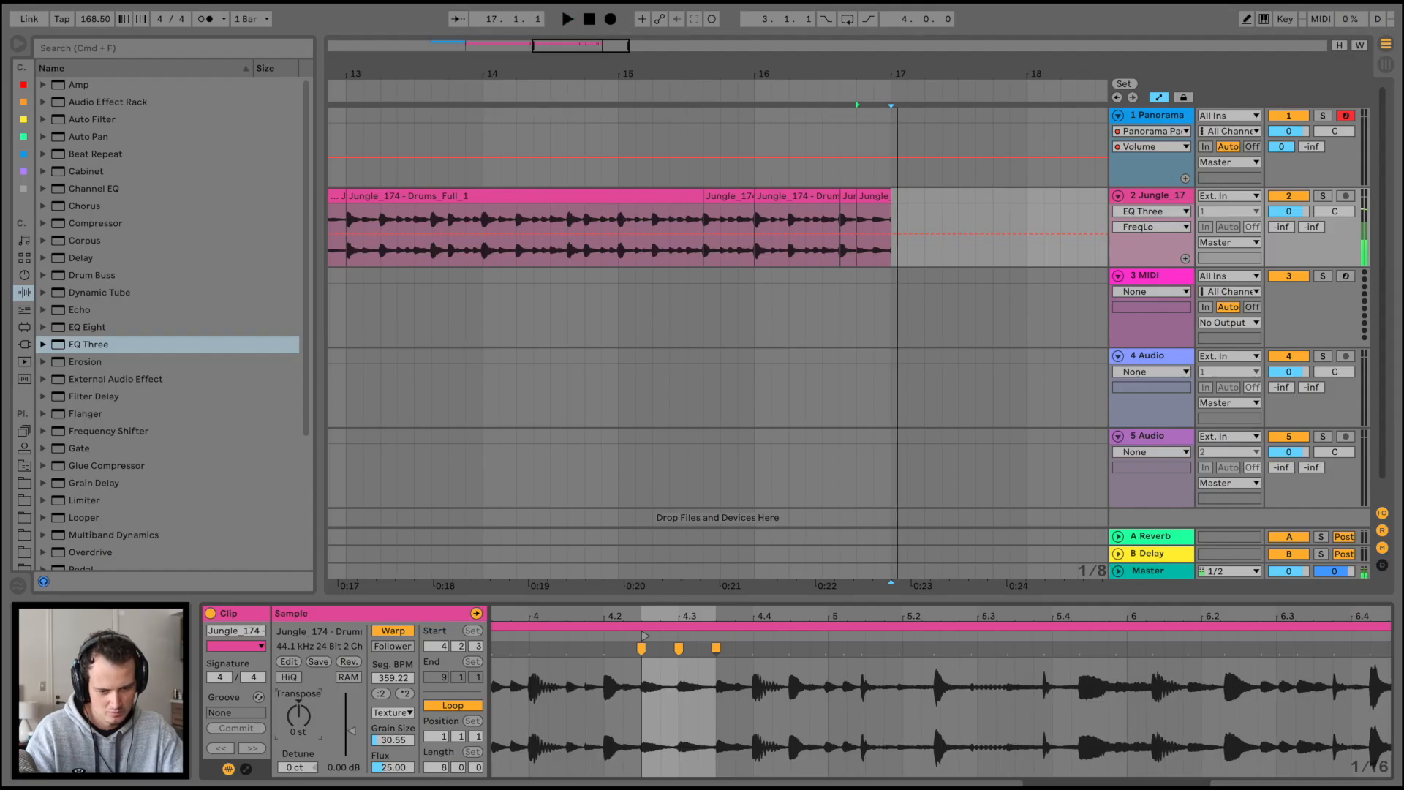
drag(298, 713, 297, 724)
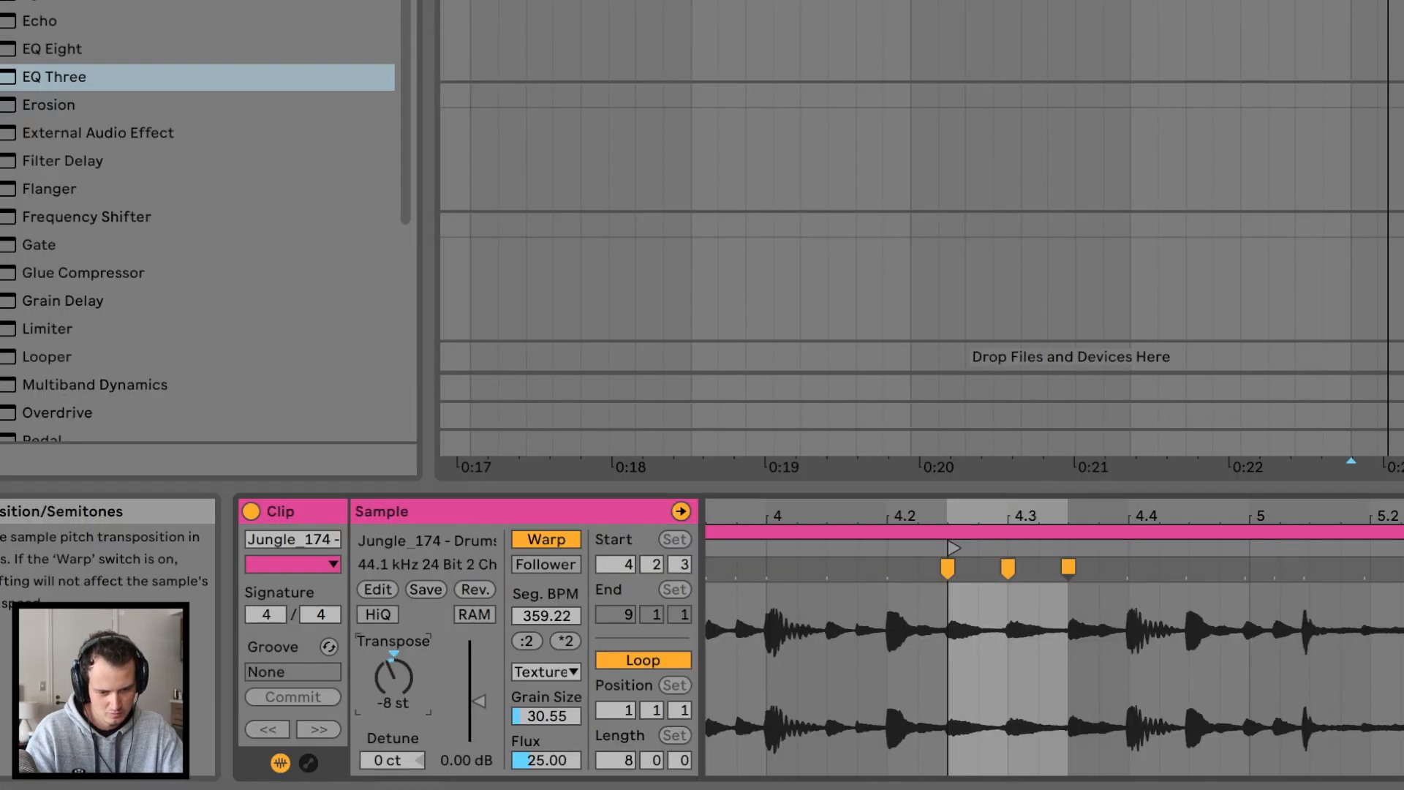
key(space)
drag(666, 80, 666, 71)
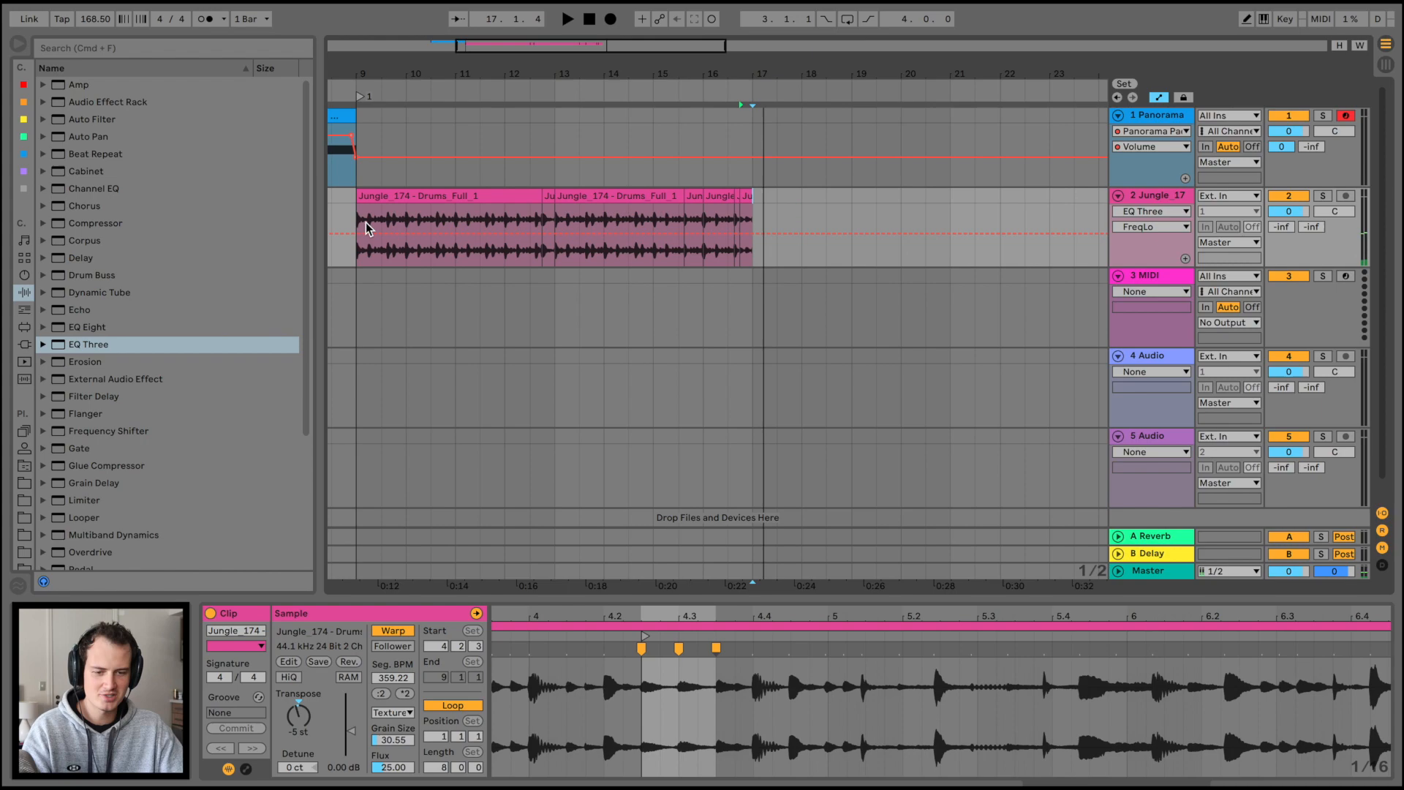
click(338, 218)
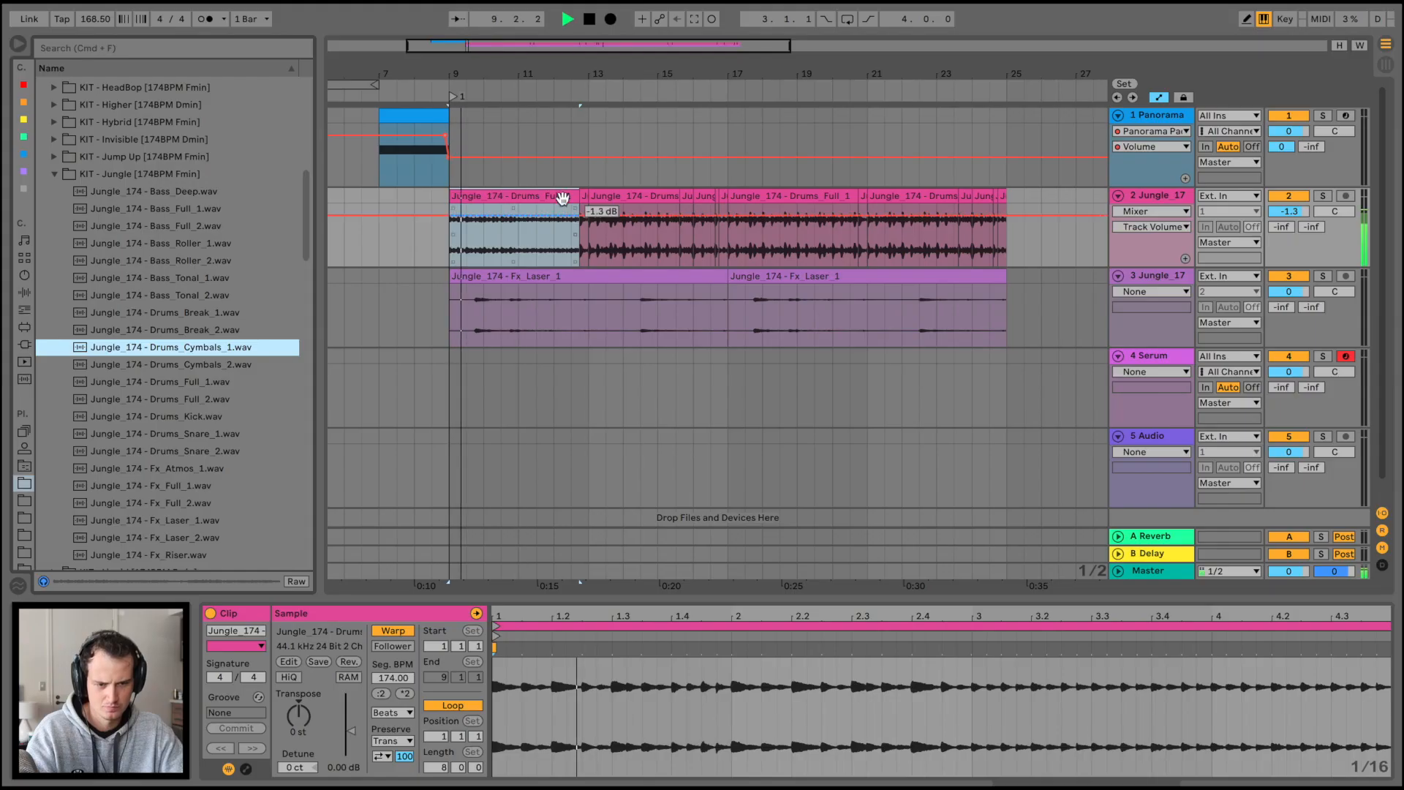
Select the opening drum clips in turn and rearrange the first one into slices with a cut at bar 11
click(561, 198)
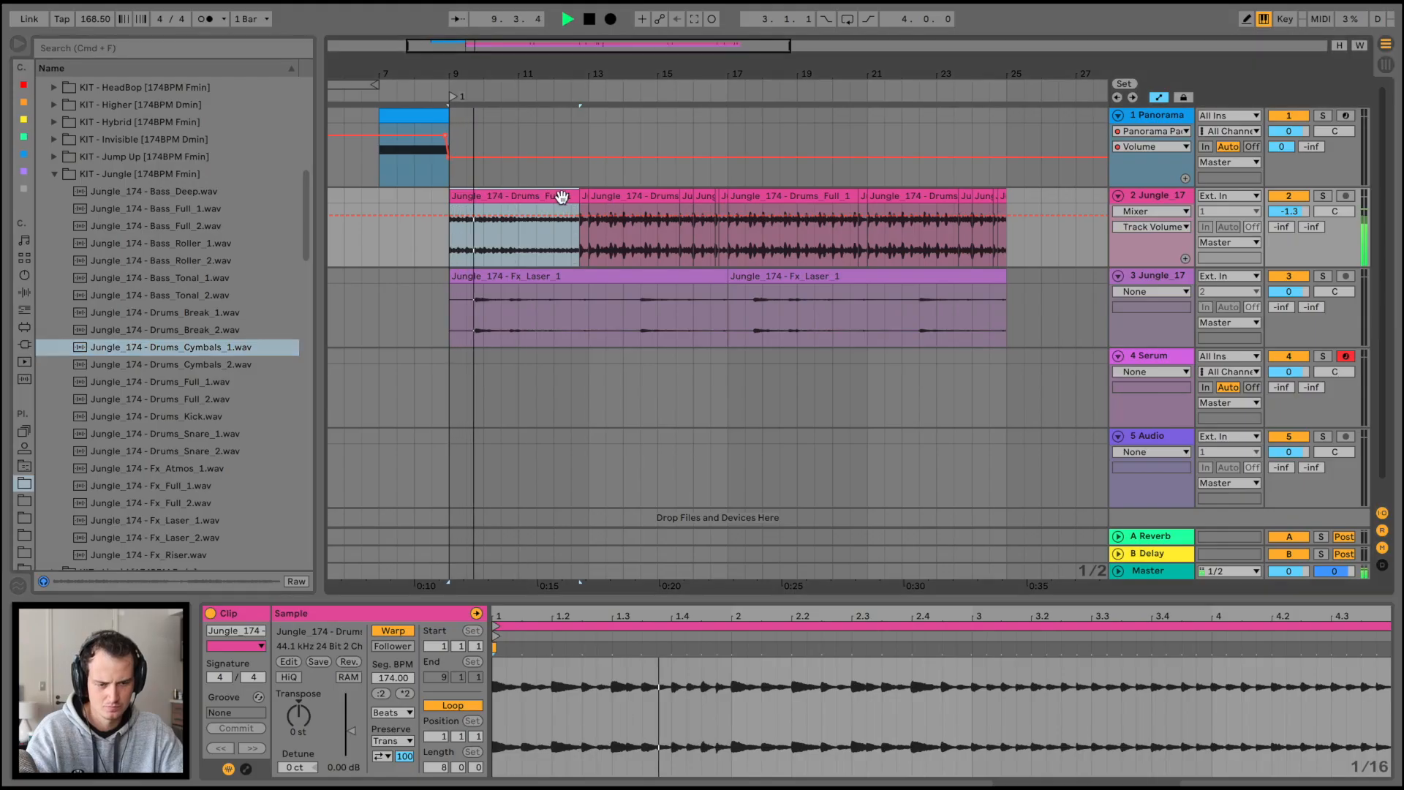
click(615, 197)
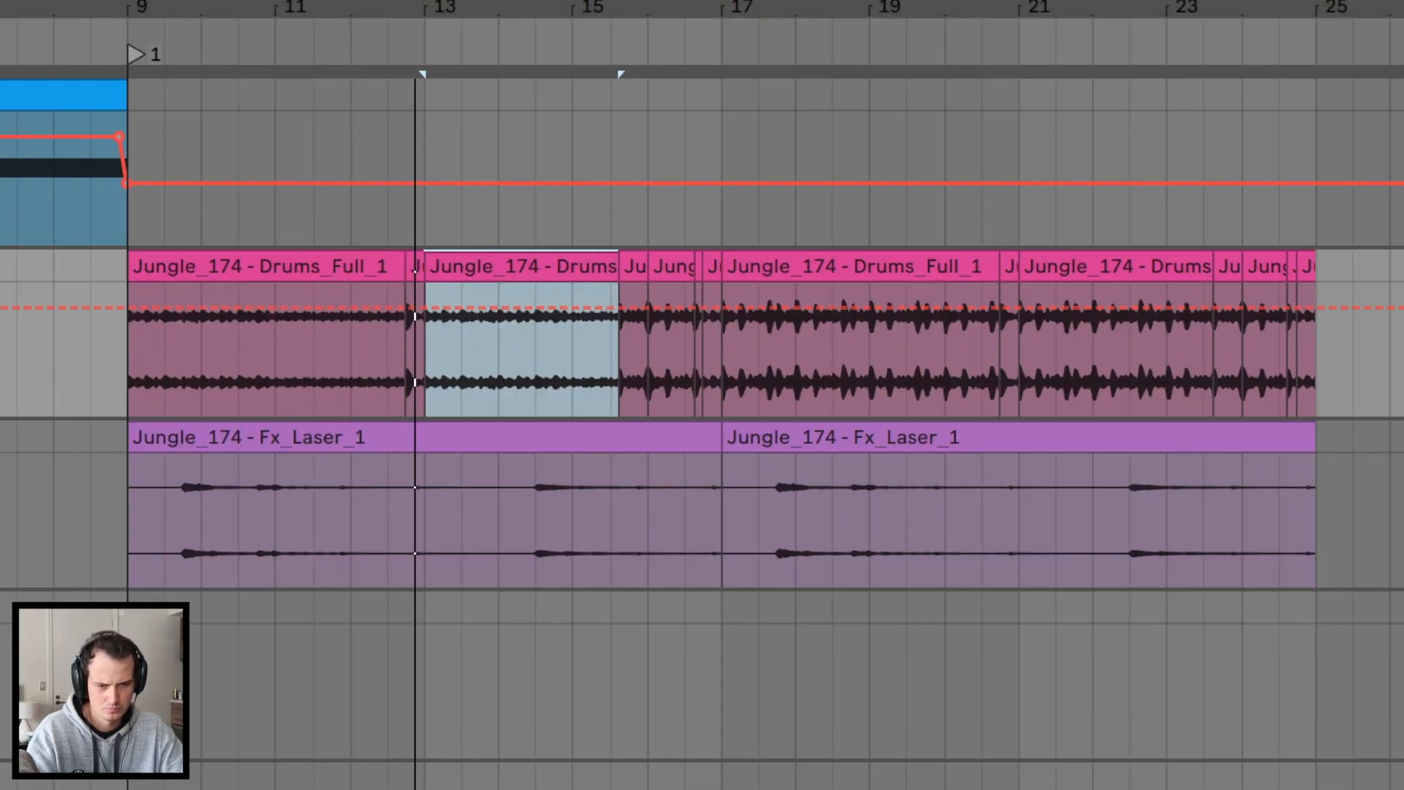
drag(275, 344, 237, 343)
drag(177, 288, 134, 268)
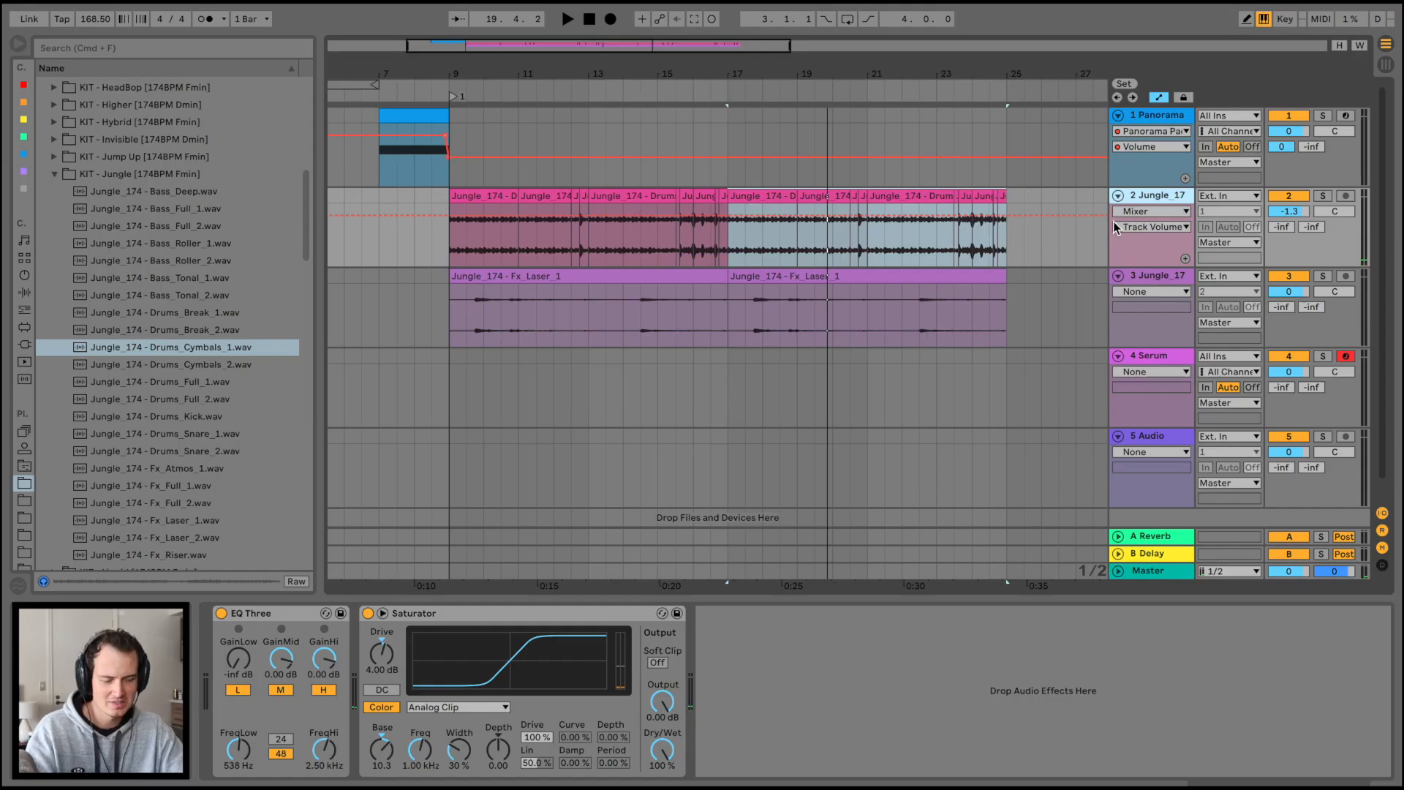
Load the Simpler pad preset Oxygen Pad.adg onto the empty MIDI track below the drums
key(Down)
click(23, 277)
click(200, 401)
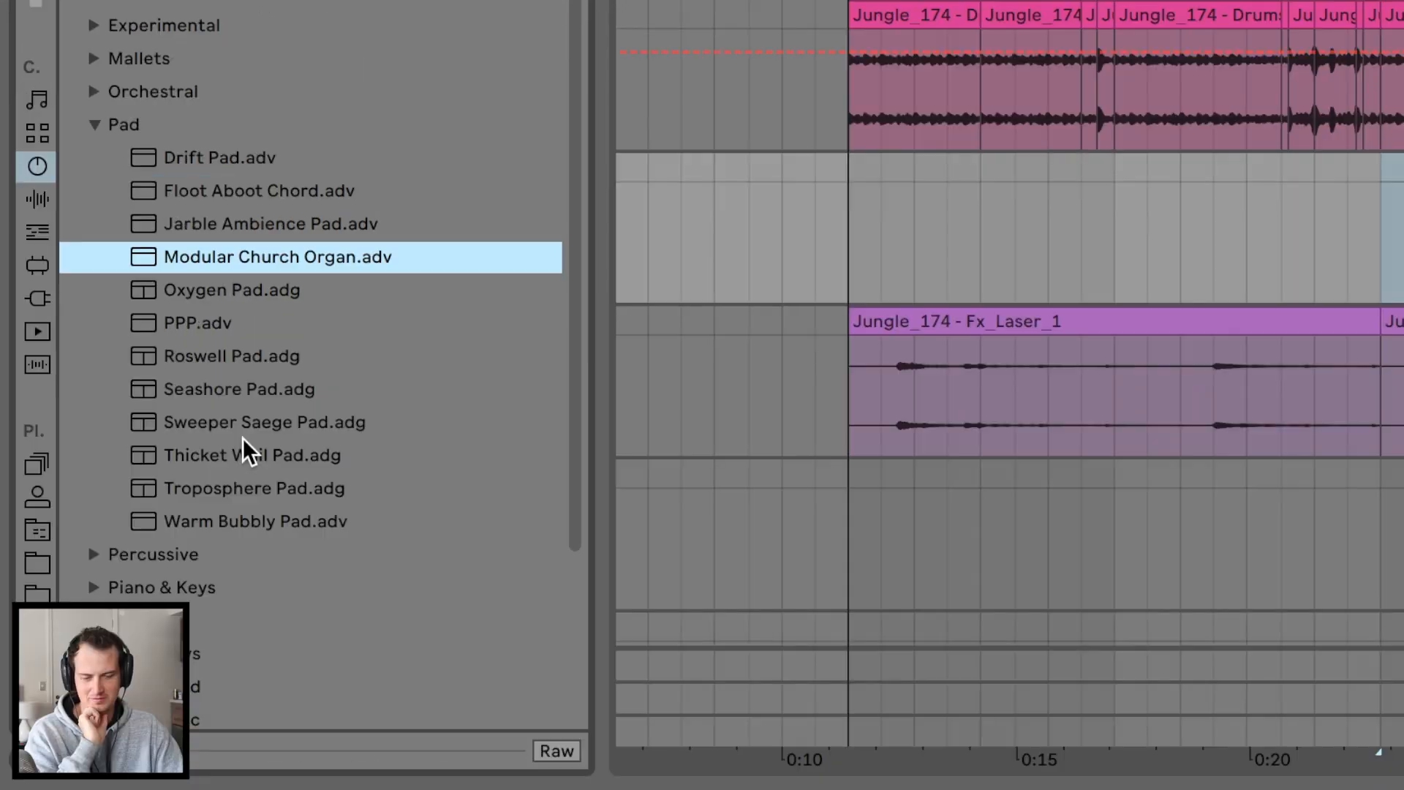
key(Down)
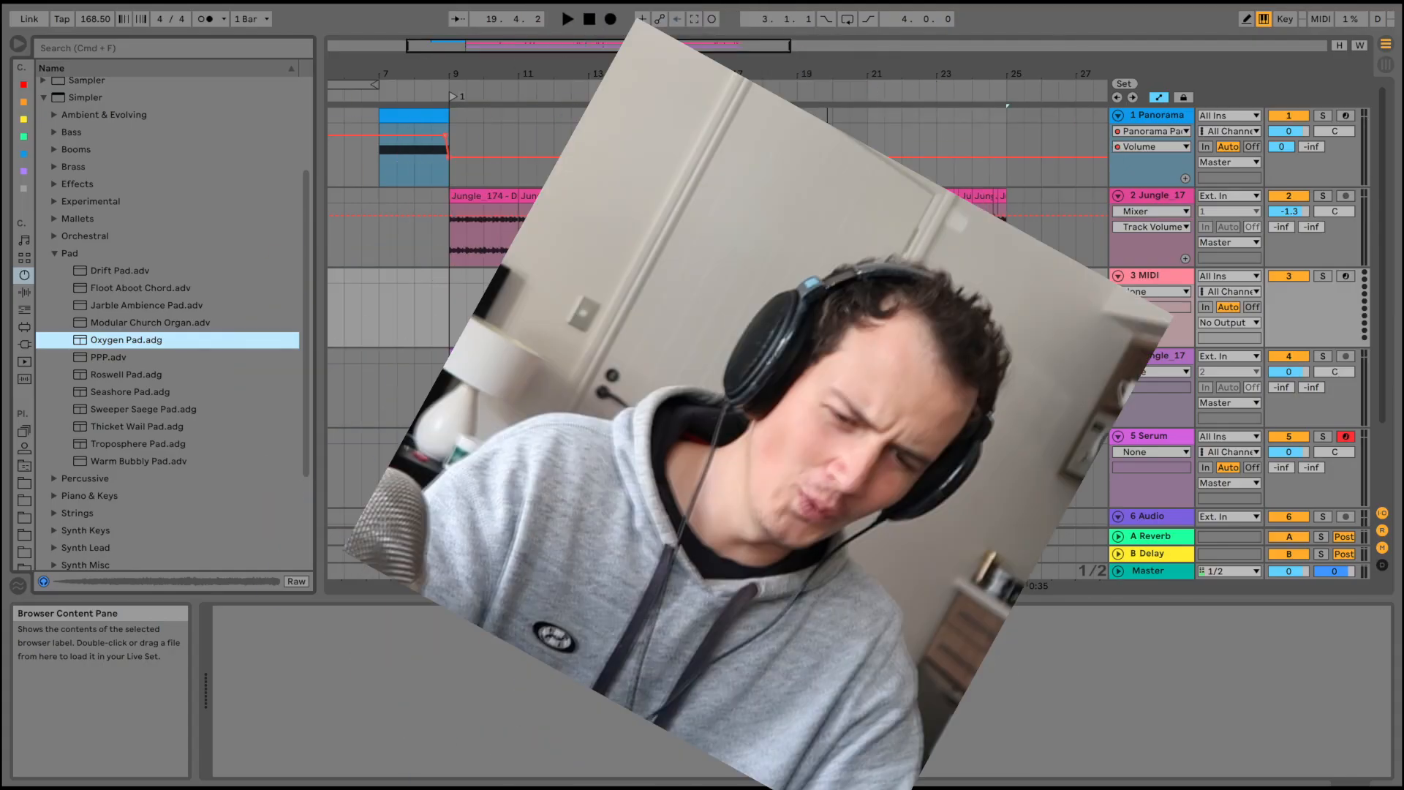
key(Return)
Reduce the Oxygen Pad clip to bars 11 to 13 and nudge its F2 note near 3.2 into time during playback
key(space)
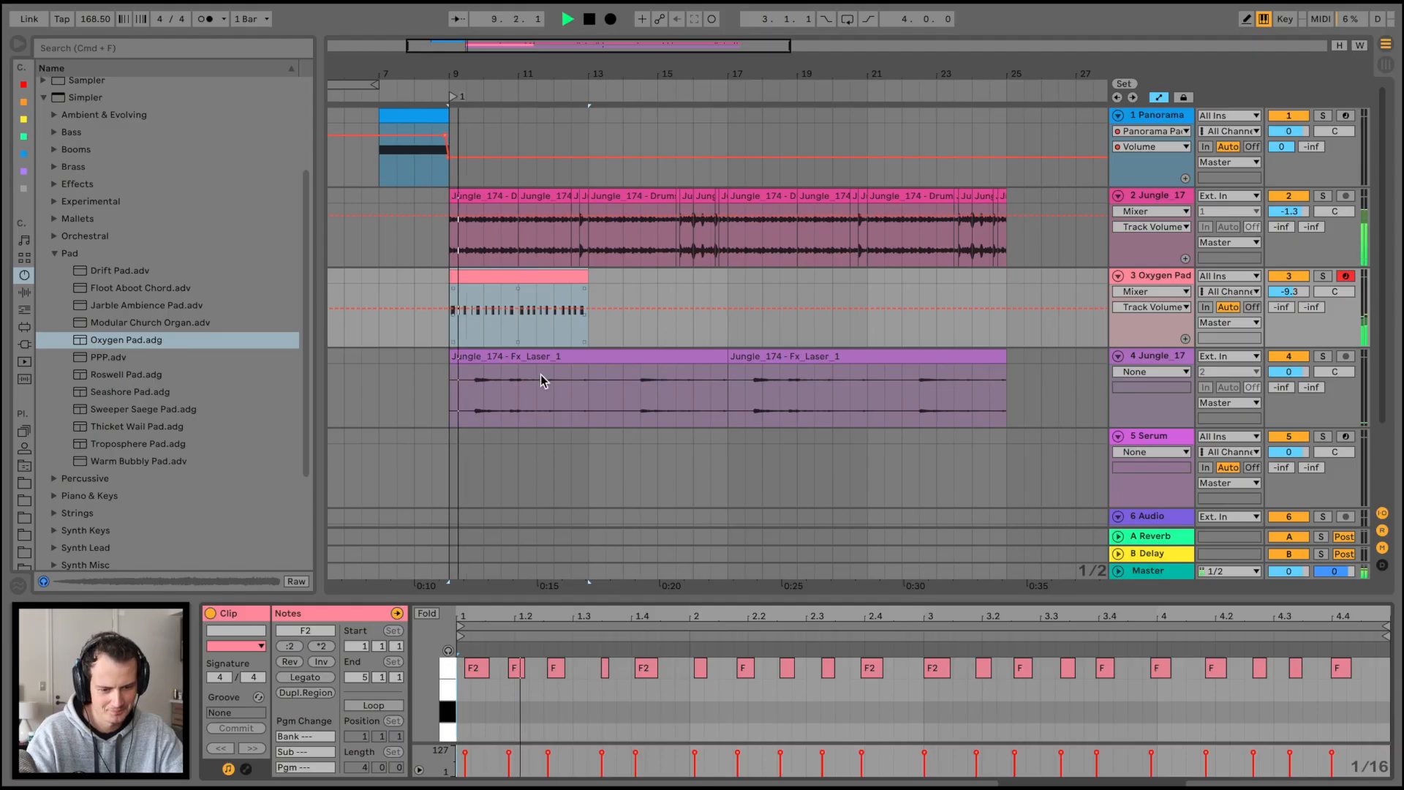
click(517, 335)
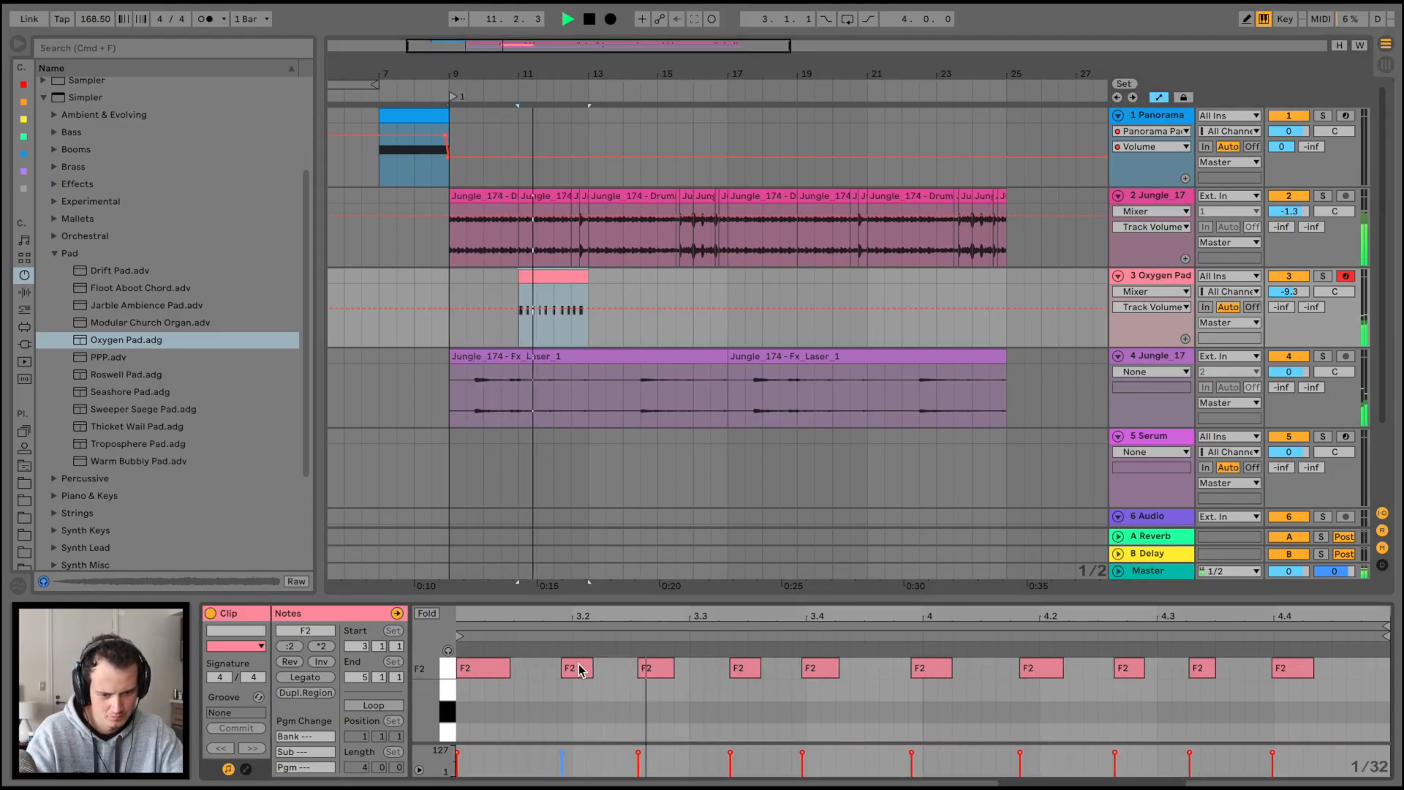
drag(583, 668, 595, 669)
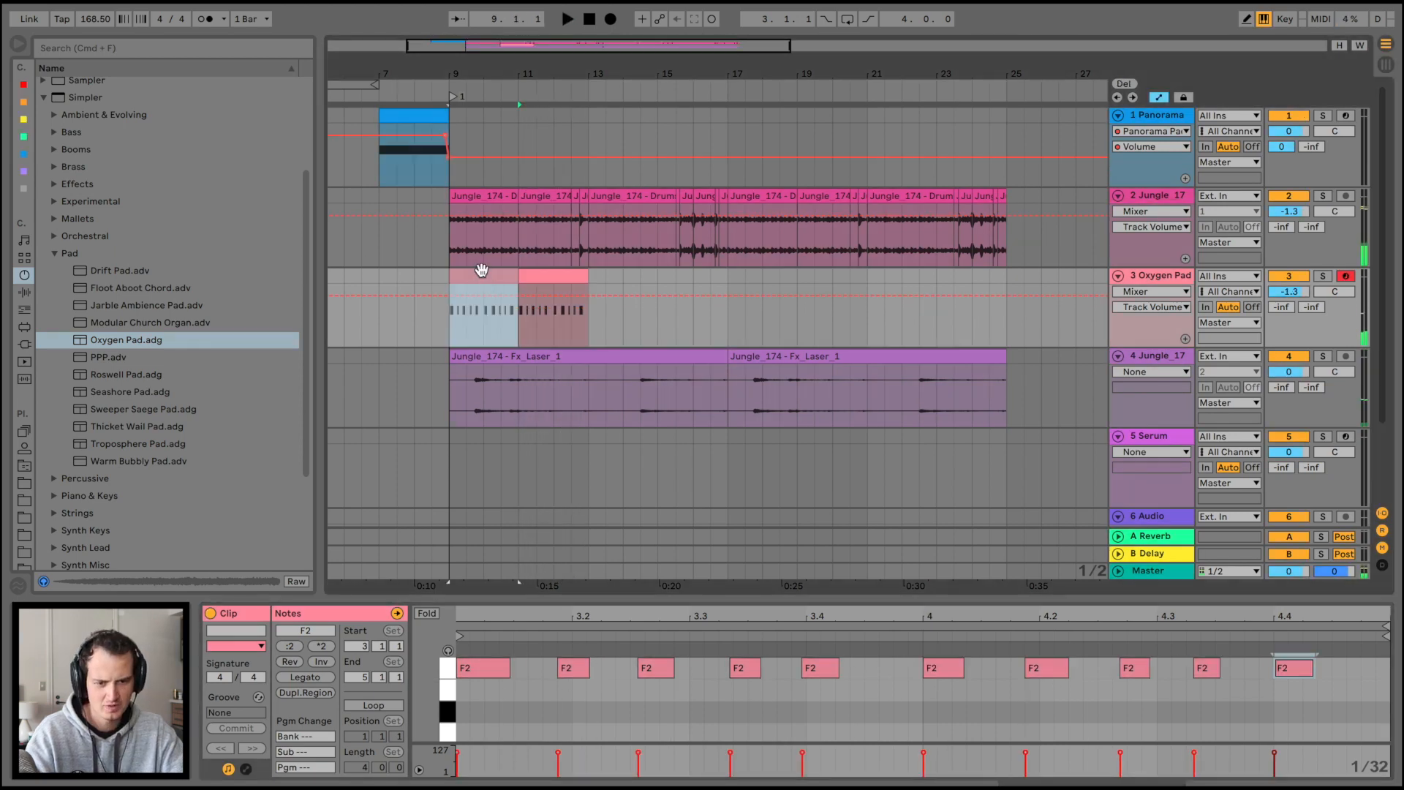
Duplicate the two-bar Oxygen Pad clip repeatedly until it fills bars 9 to 25, and play the arrangement
key(super+d)
key(super+d)
key(super+d)
key(super+d)
key(super+d)
click(378, 273)
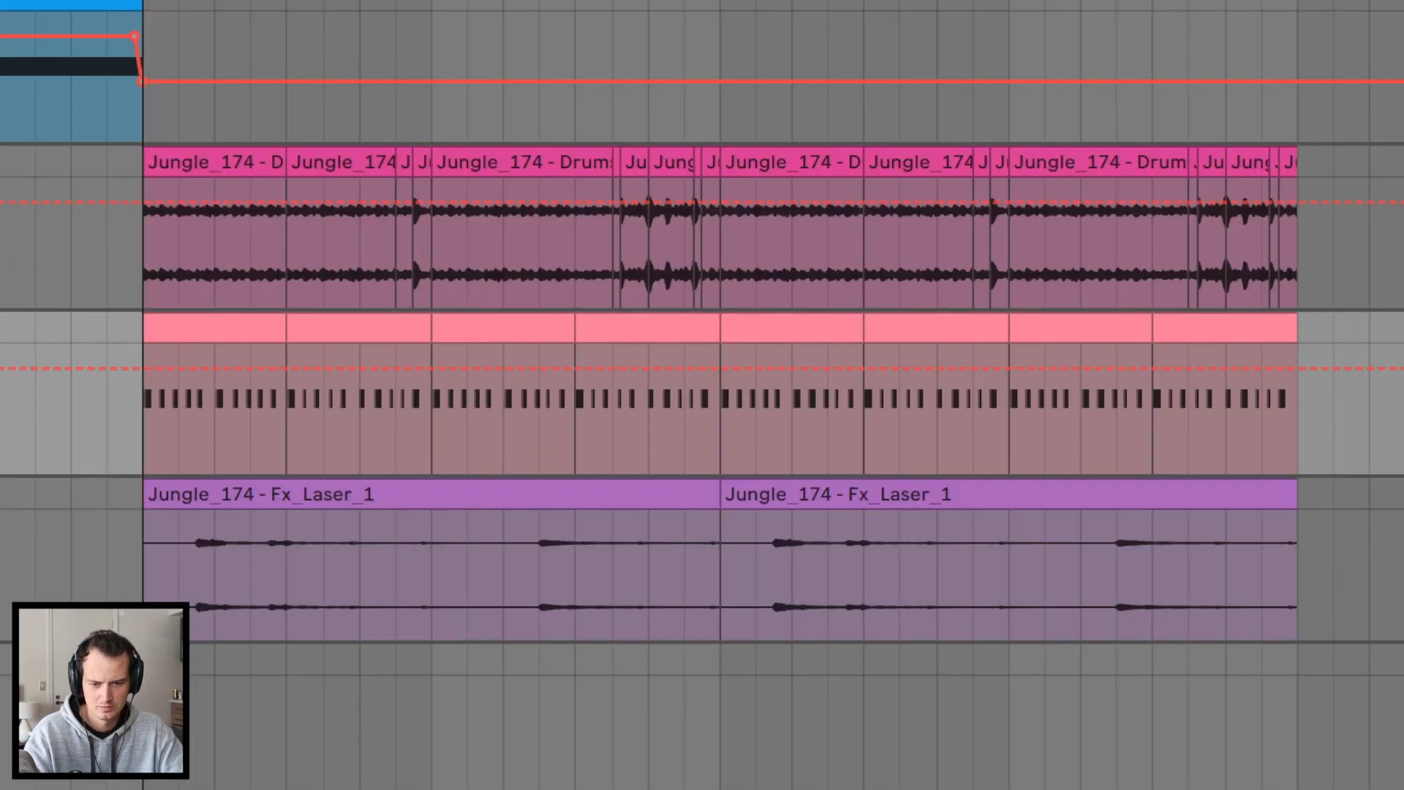
key(space)
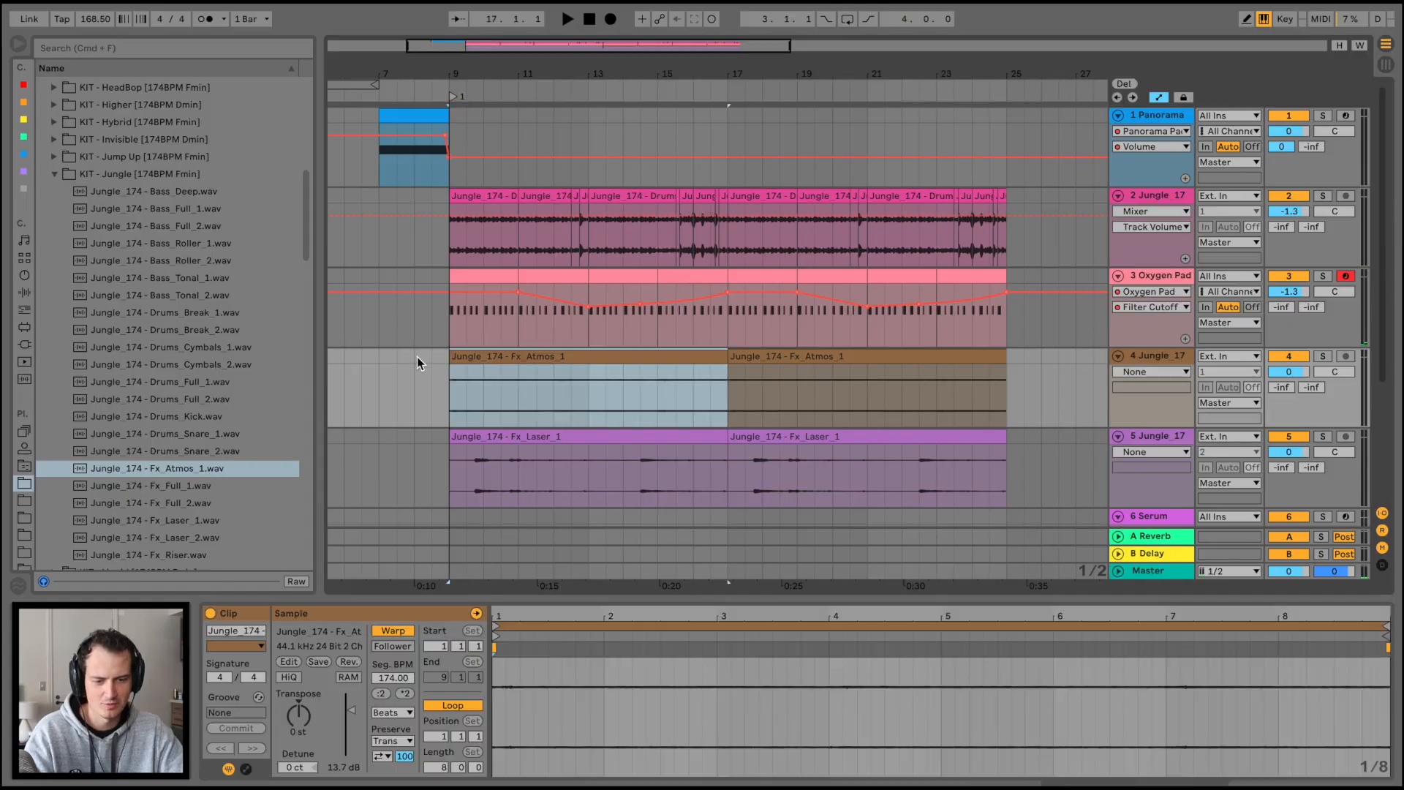
Extend the Fx_Atmos_1 audio to before bar 9 and paste the short Fx_Laser_1 section onto the empty track below
drag(468, 365, 396, 366)
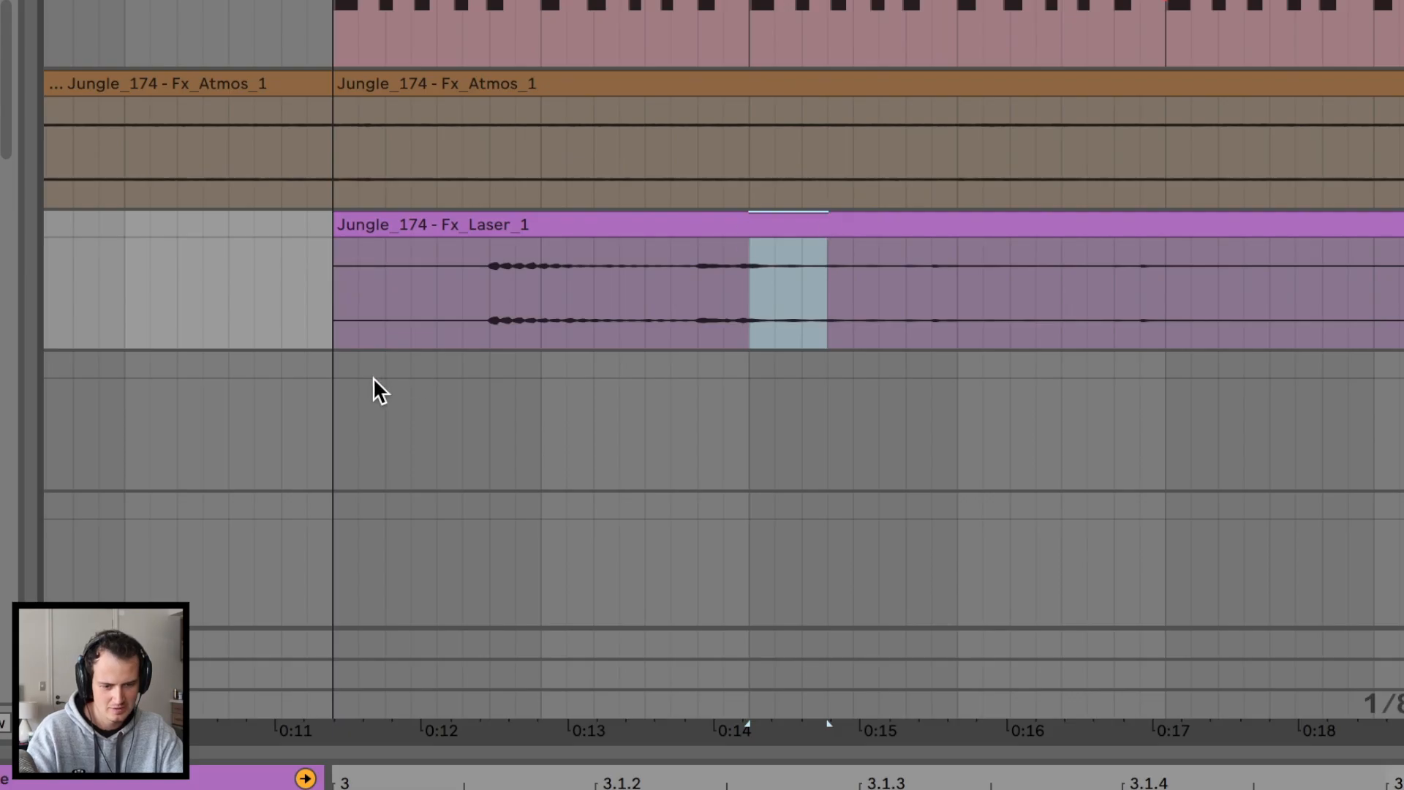
click(276, 392)
key(super+v)
click(204, 384)
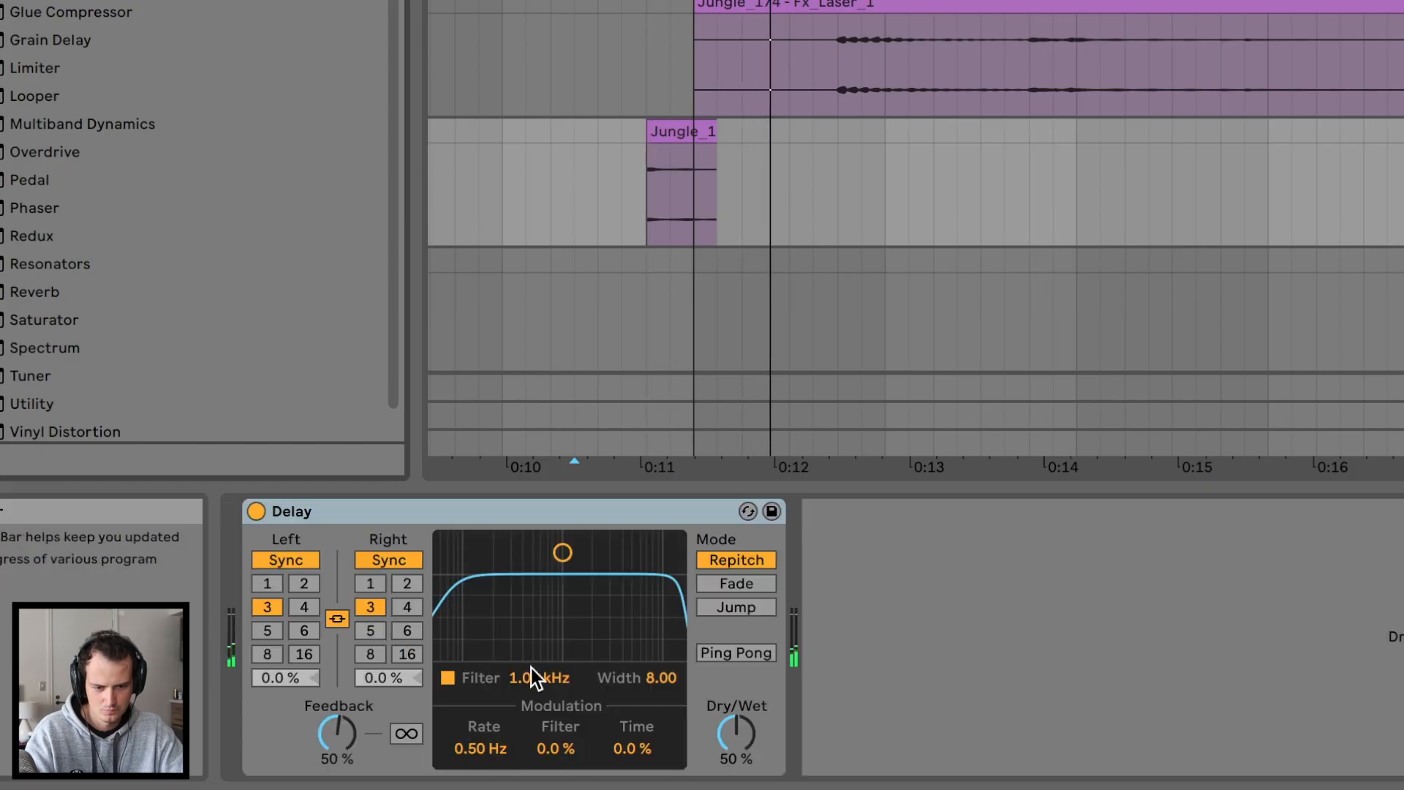
Configure the Delay with an 805 Hz filter, width 4.97 and Ping Pong, and add a Limiter to the same track
drag(539, 674, 538, 695)
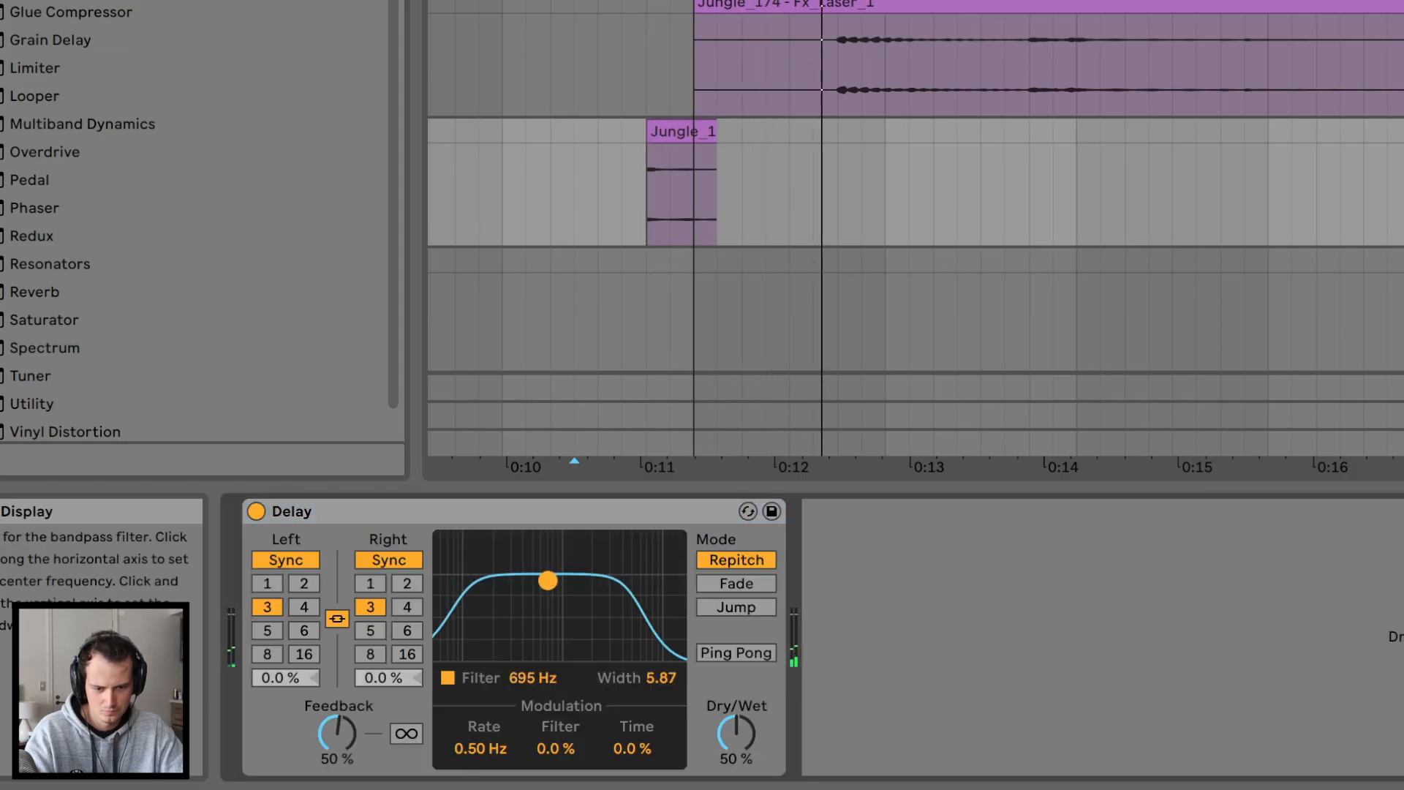
drag(548, 580, 554, 590)
click(724, 648)
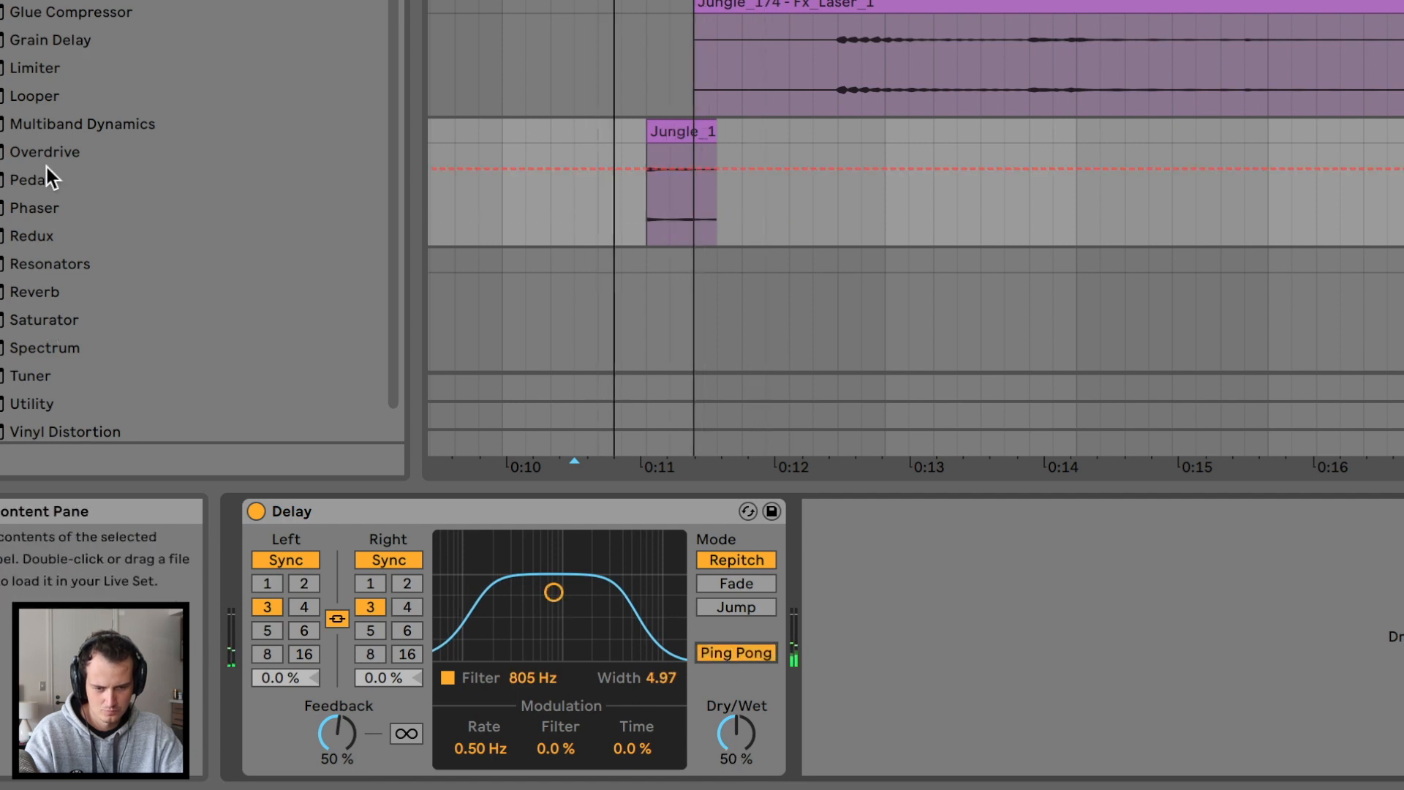
double_click(34, 67)
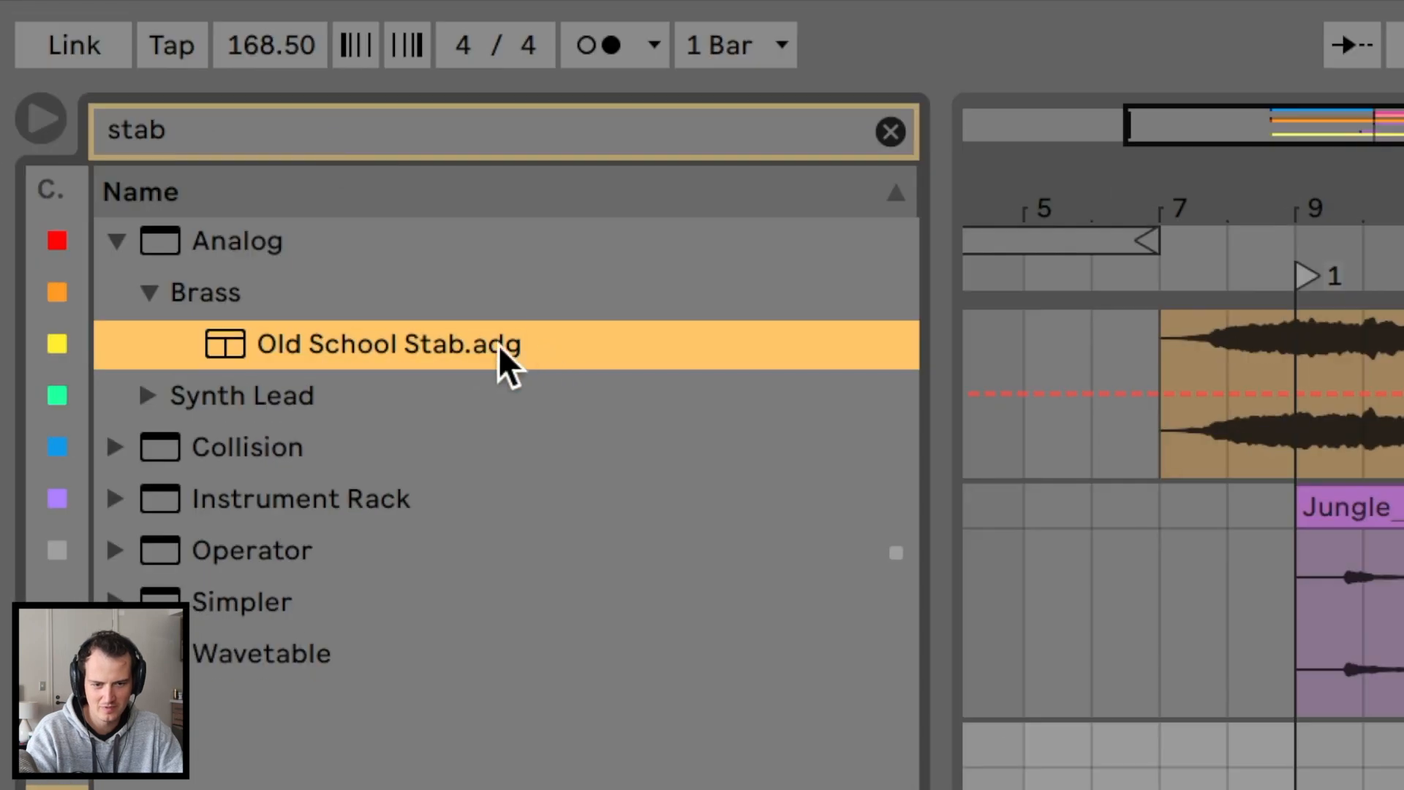
Load the Analog brass preset Old School Stab.adg into the arrangement as a new instrument track
drag(500, 343, 667, 344)
drag(683, 294, 683, 294)
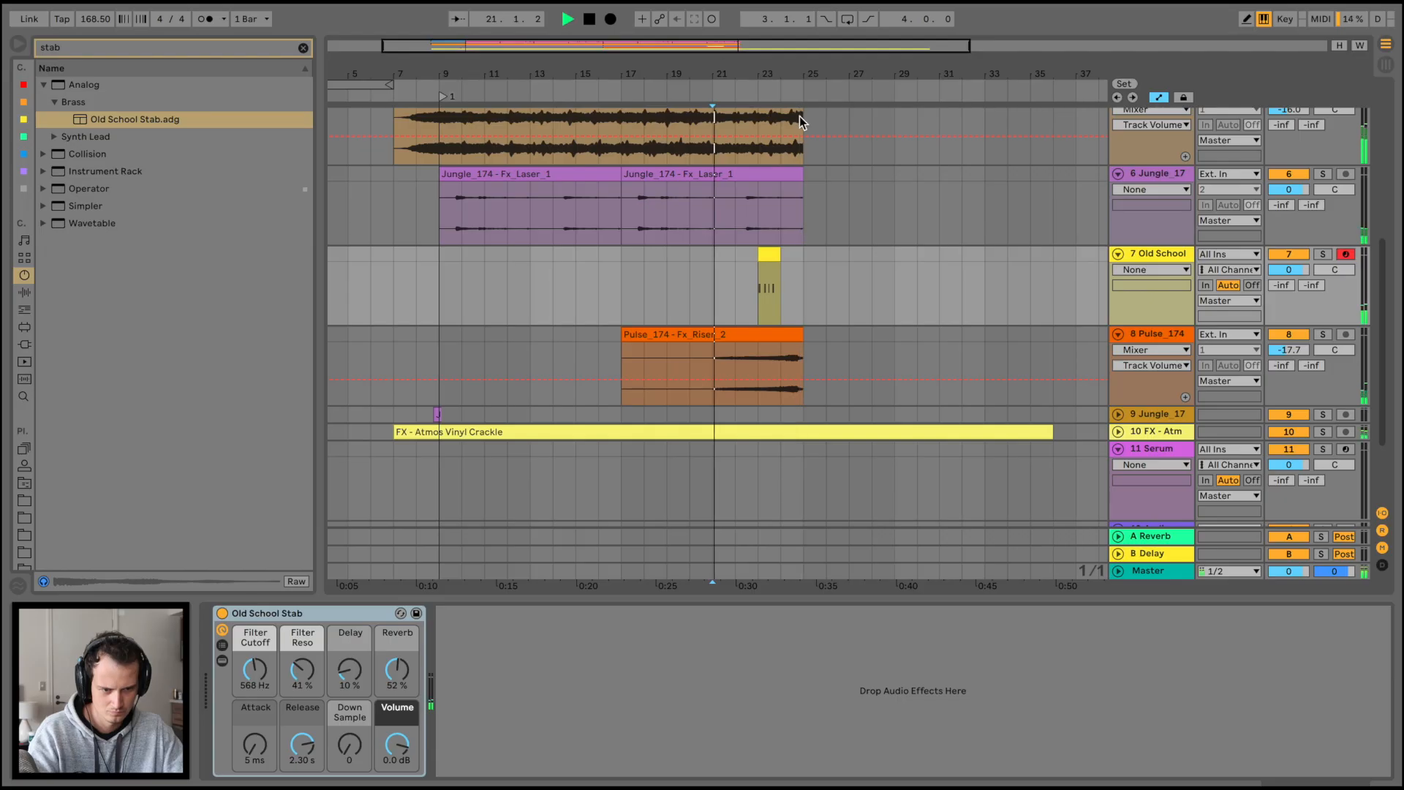
Extend the start of the Old School Stab clip back to bar 21 and open its notes for editing during playback
drag(761, 253, 718, 254)
key(space)
double_click(733, 251)
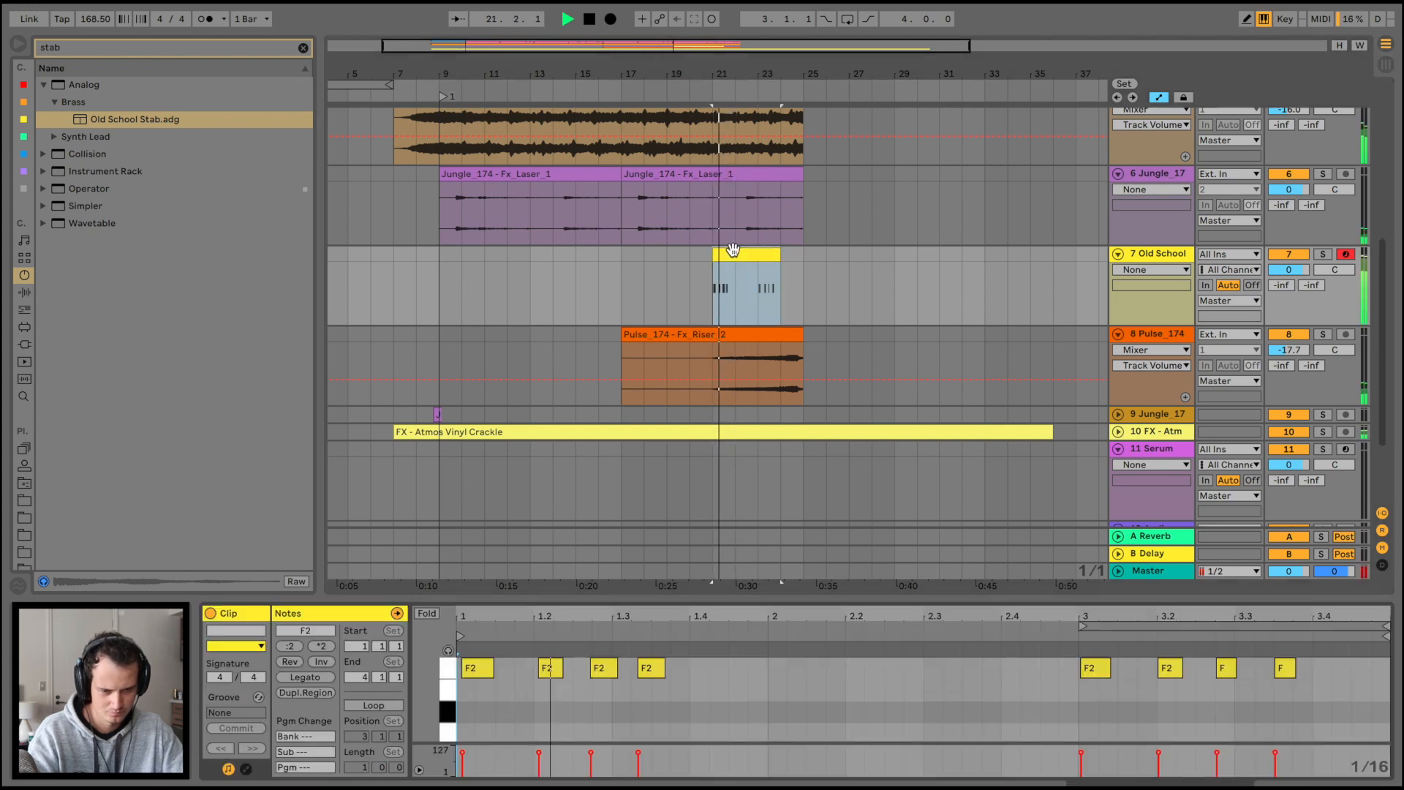
Tighten the timing of the clip's first group of F2 stab notes, nudging the third and fourth slightly later
drag(471, 669, 538, 672)
click(612, 675)
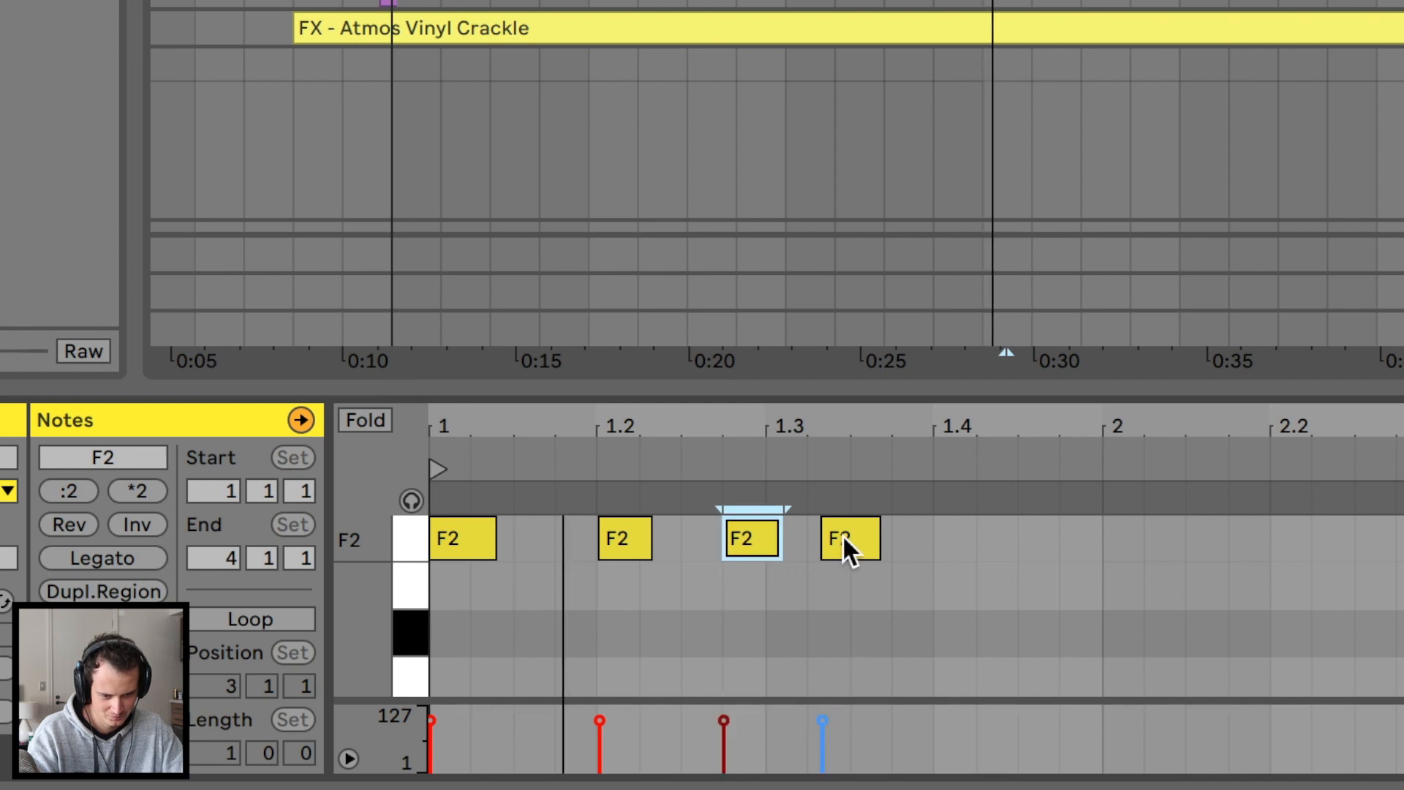
mouse_move(843, 532)
mouse_down()
mouse_move(892, 528)
mouse_move(875, 528)
mouse_up()
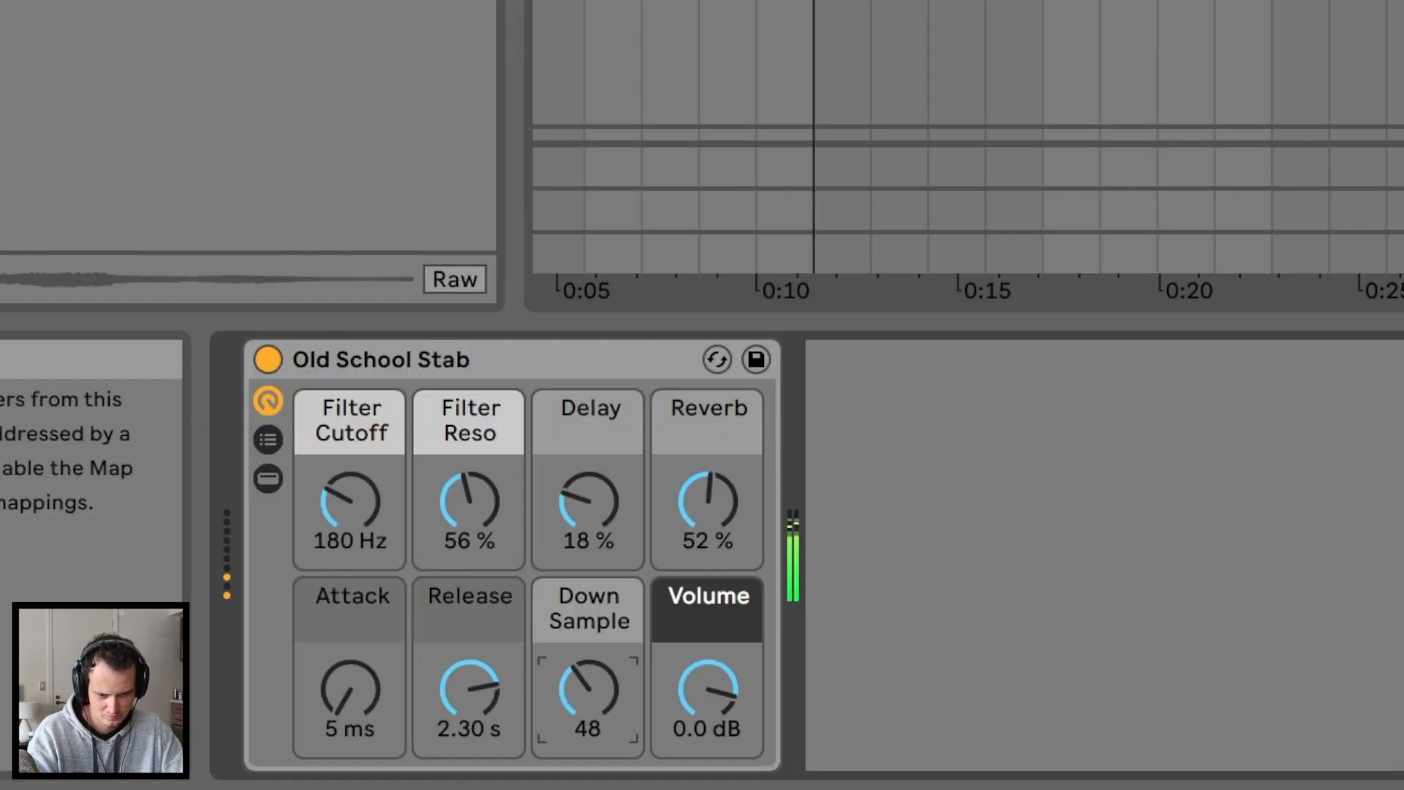
Set the Old School Stab's Down Sample to 1 and add an EQ Eight with its low cut at 408 Hz
drag(588, 689, 589, 722)
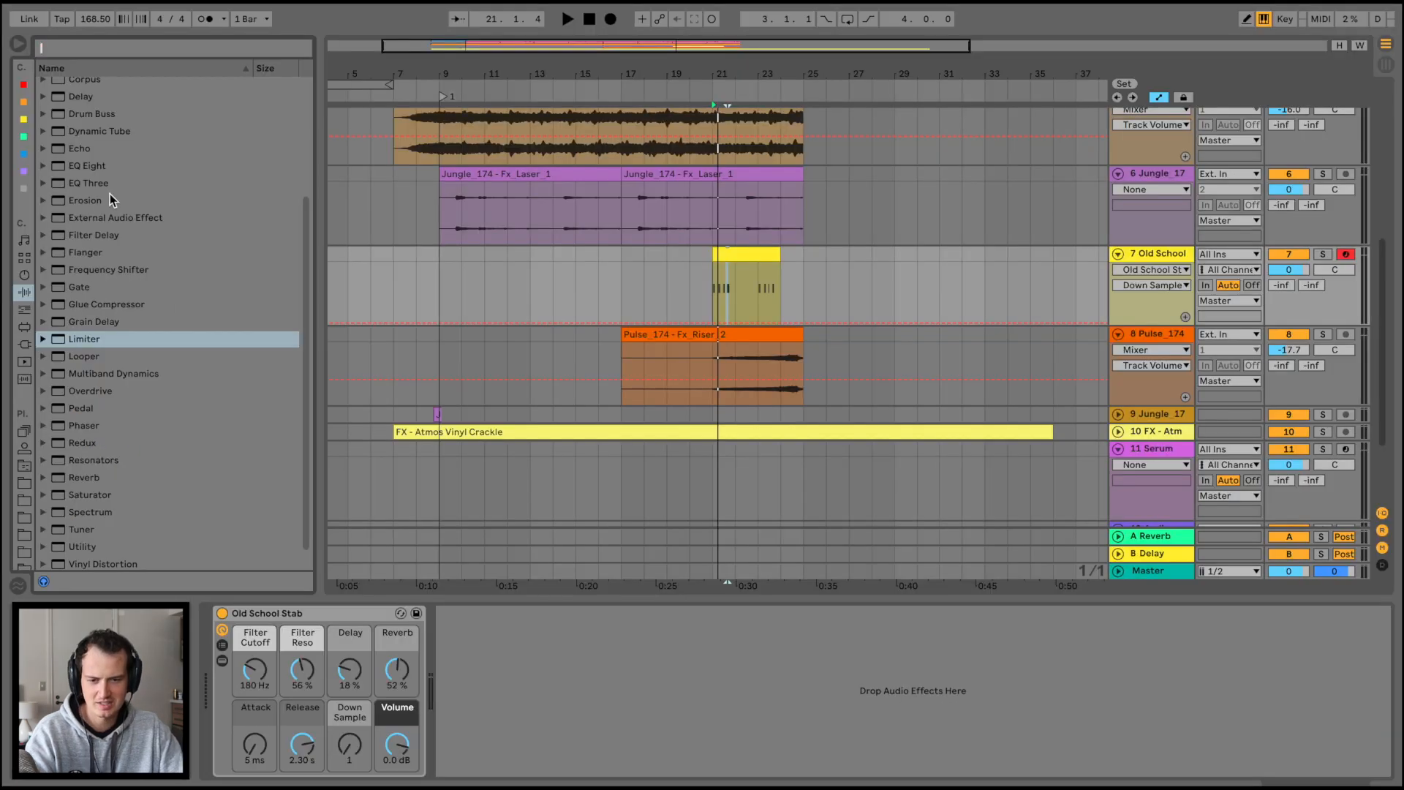
double_click(104, 164)
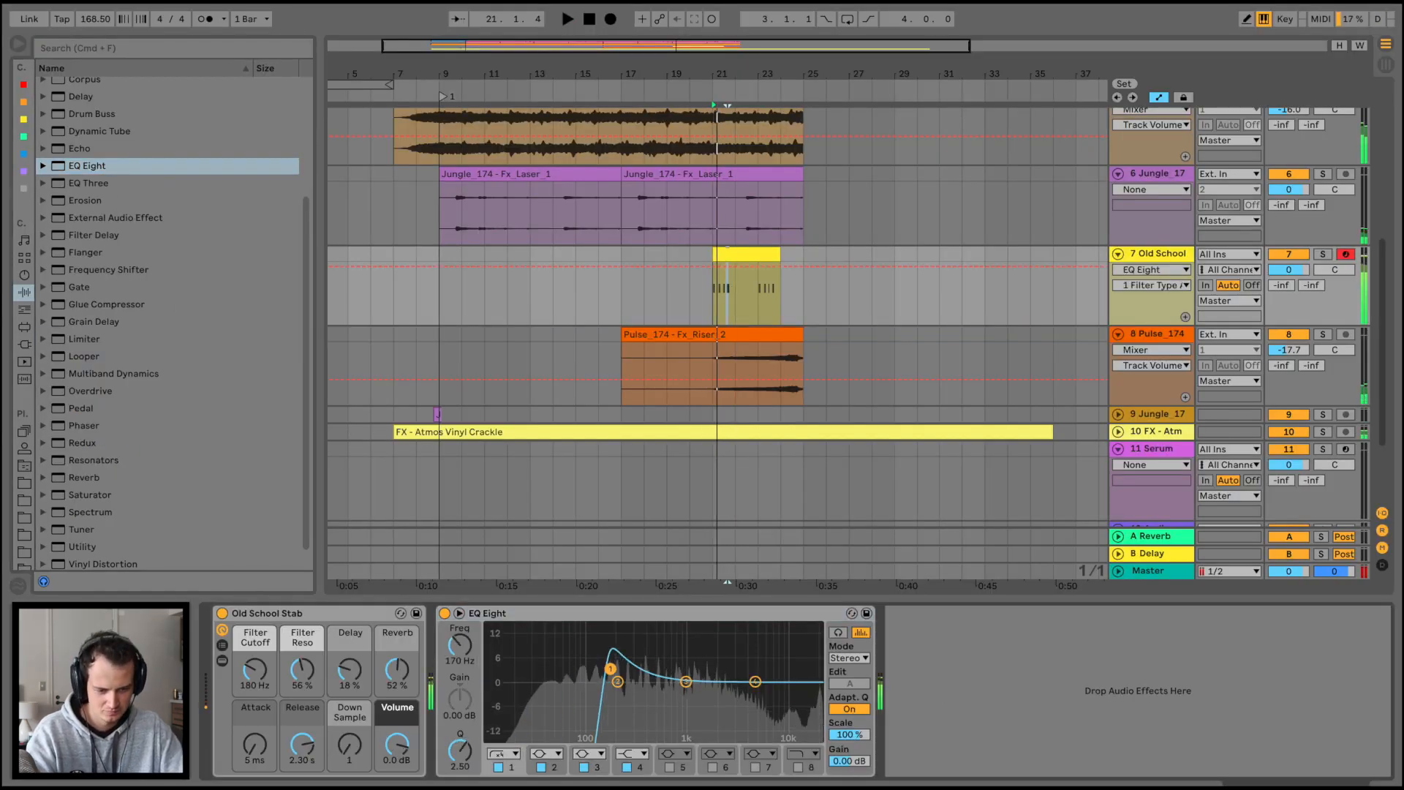
drag(610, 668, 648, 687)
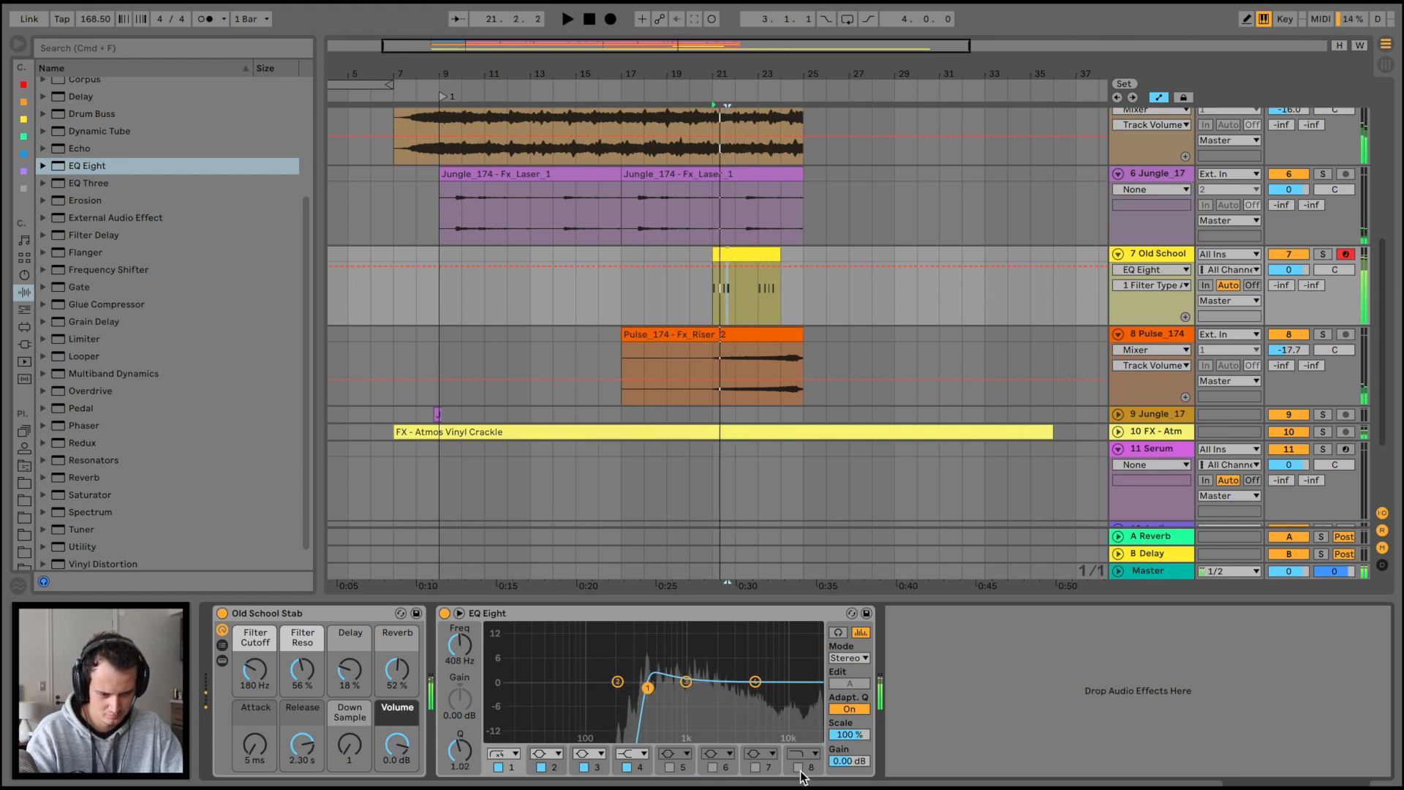
Turn on EQ Eight band 8 as a high cut and lower its frequency to about 1.6 kHz during playback
key(space)
click(799, 769)
key(space)
key(space)
drag(812, 688, 708, 687)
key(space)
key(space)
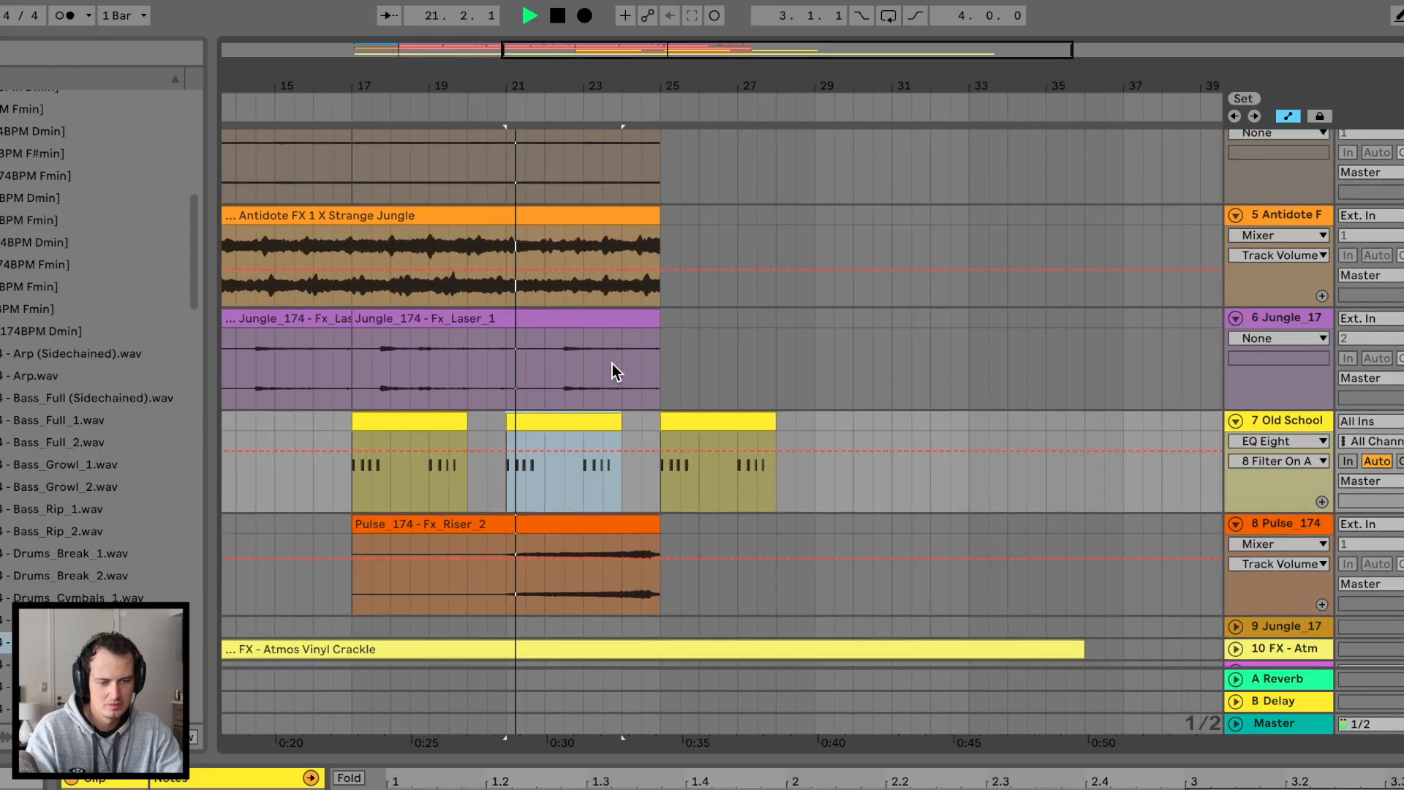
Add a locator at bar 25 and raise the stab track's EQ Eight band 8 frequency automation at that point
scroll(612, 362, up, 1)
right_click(620, 115)
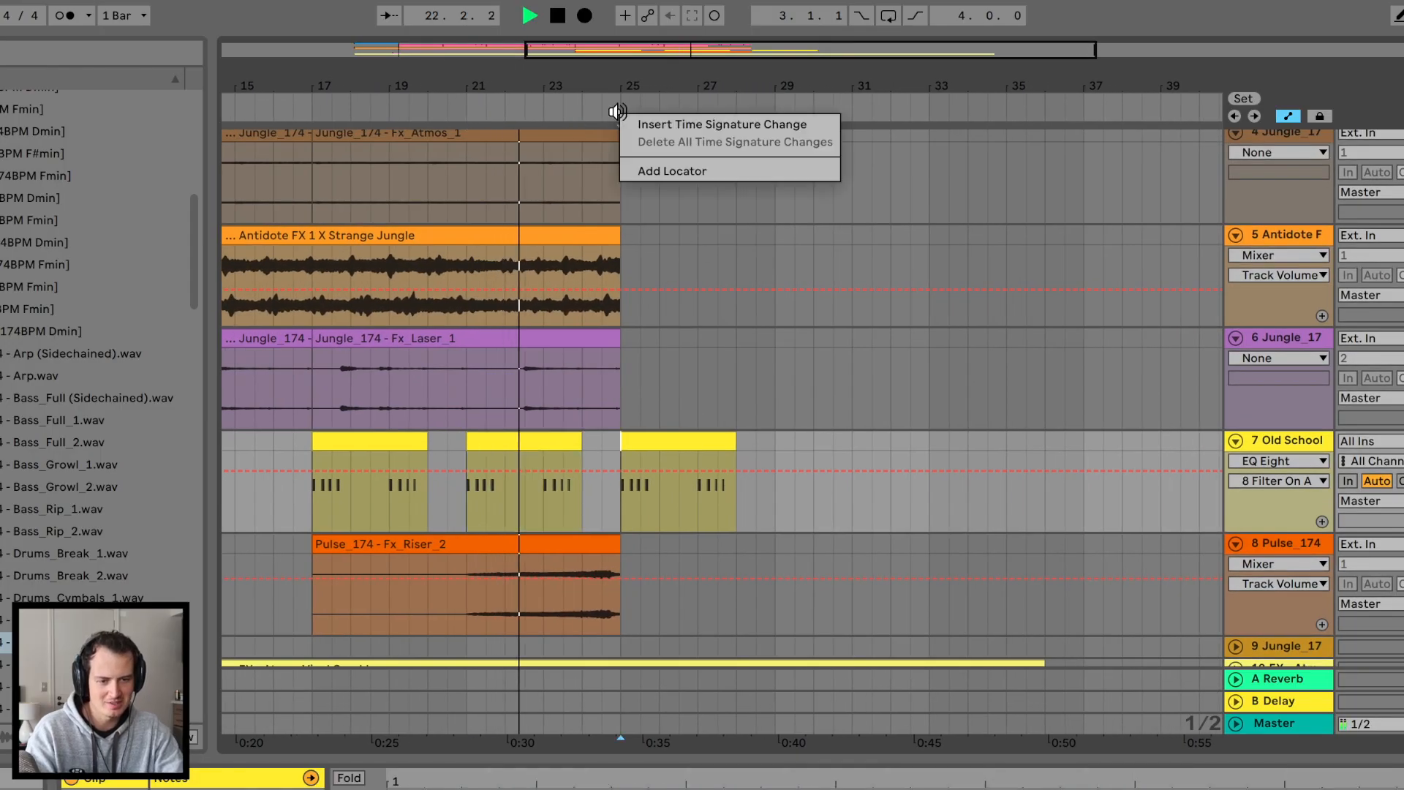
click(680, 179)
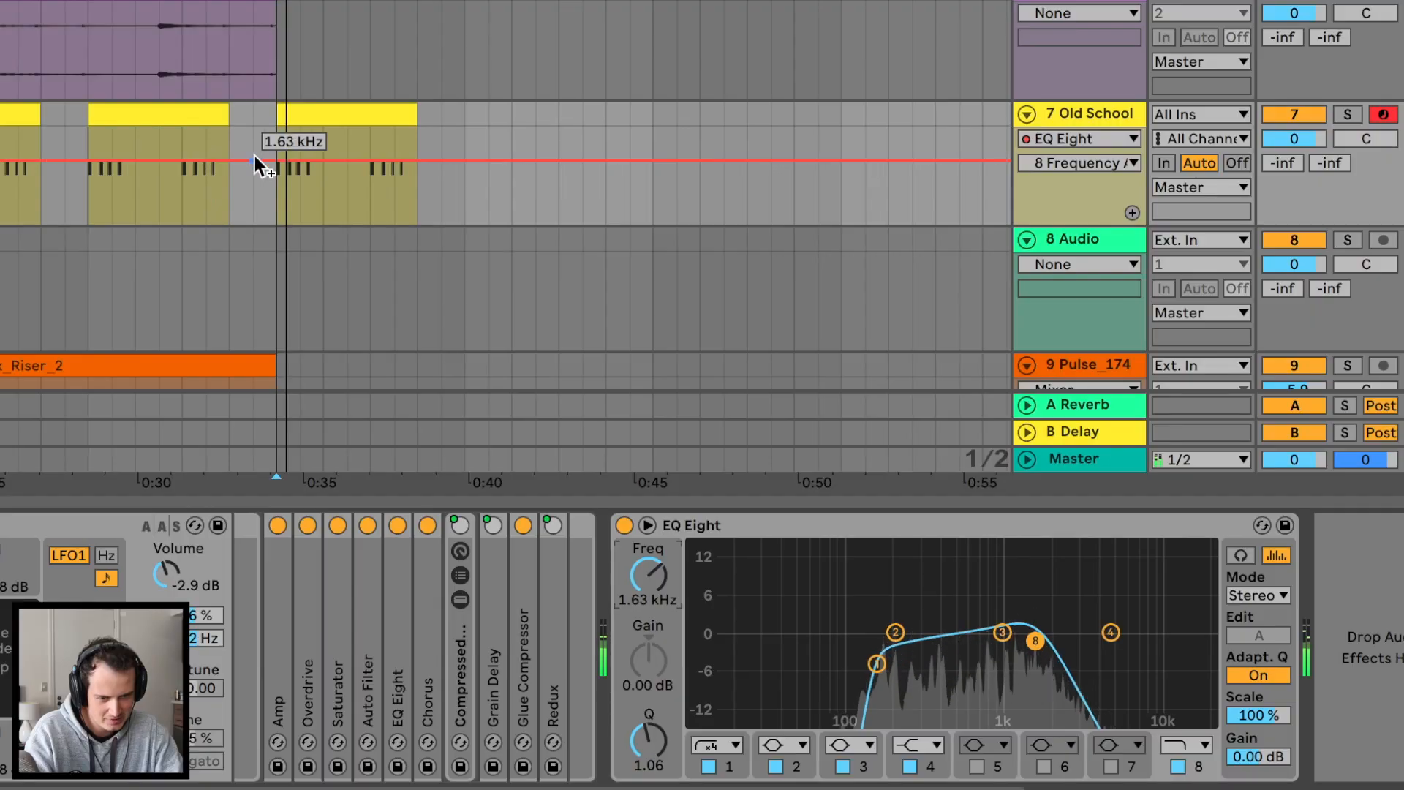
mouse_move(276, 160)
mouse_down()
mouse_move(276, 130)
mouse_move(276, 150)
mouse_up()
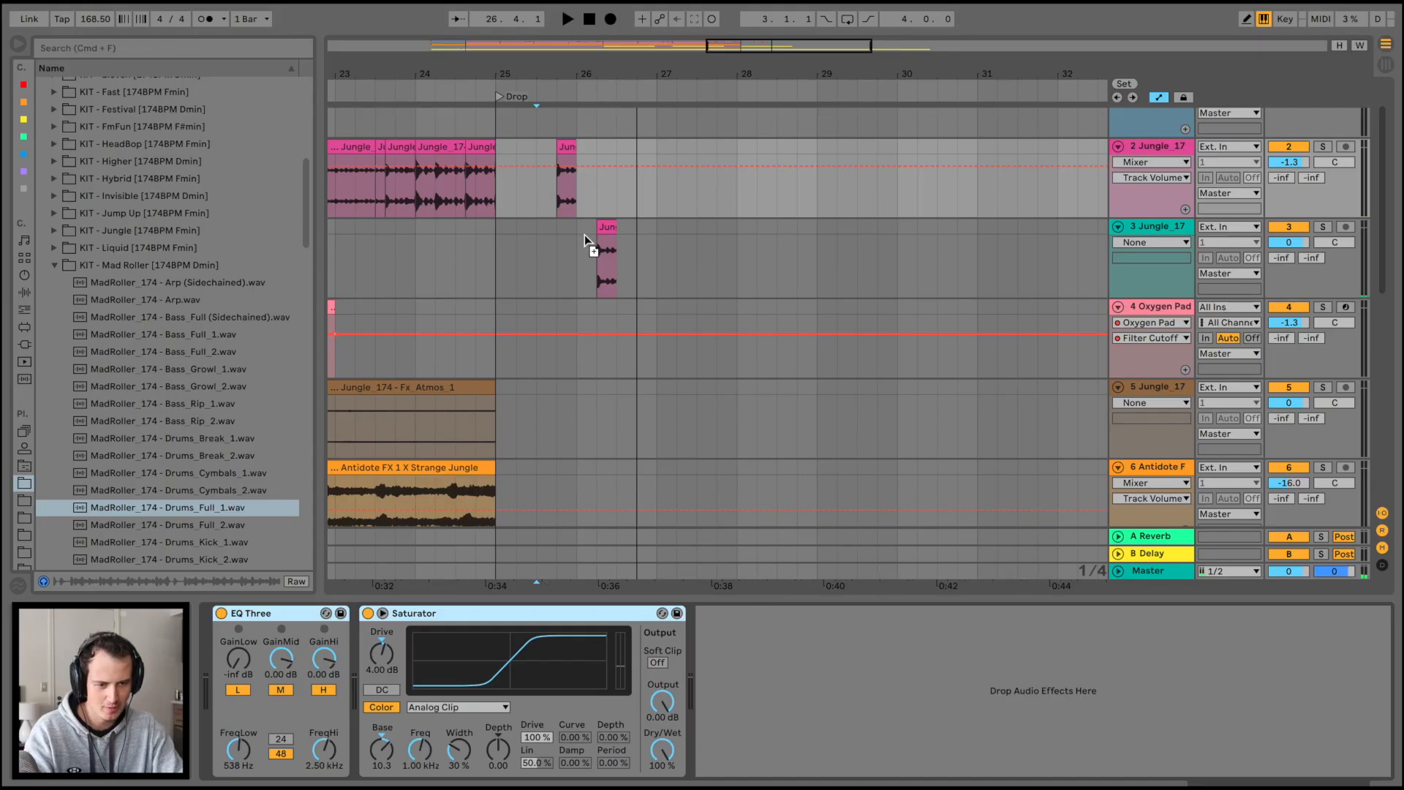
Rename track 3, which holds the new drum slice, as Main Drum
click(585, 241)
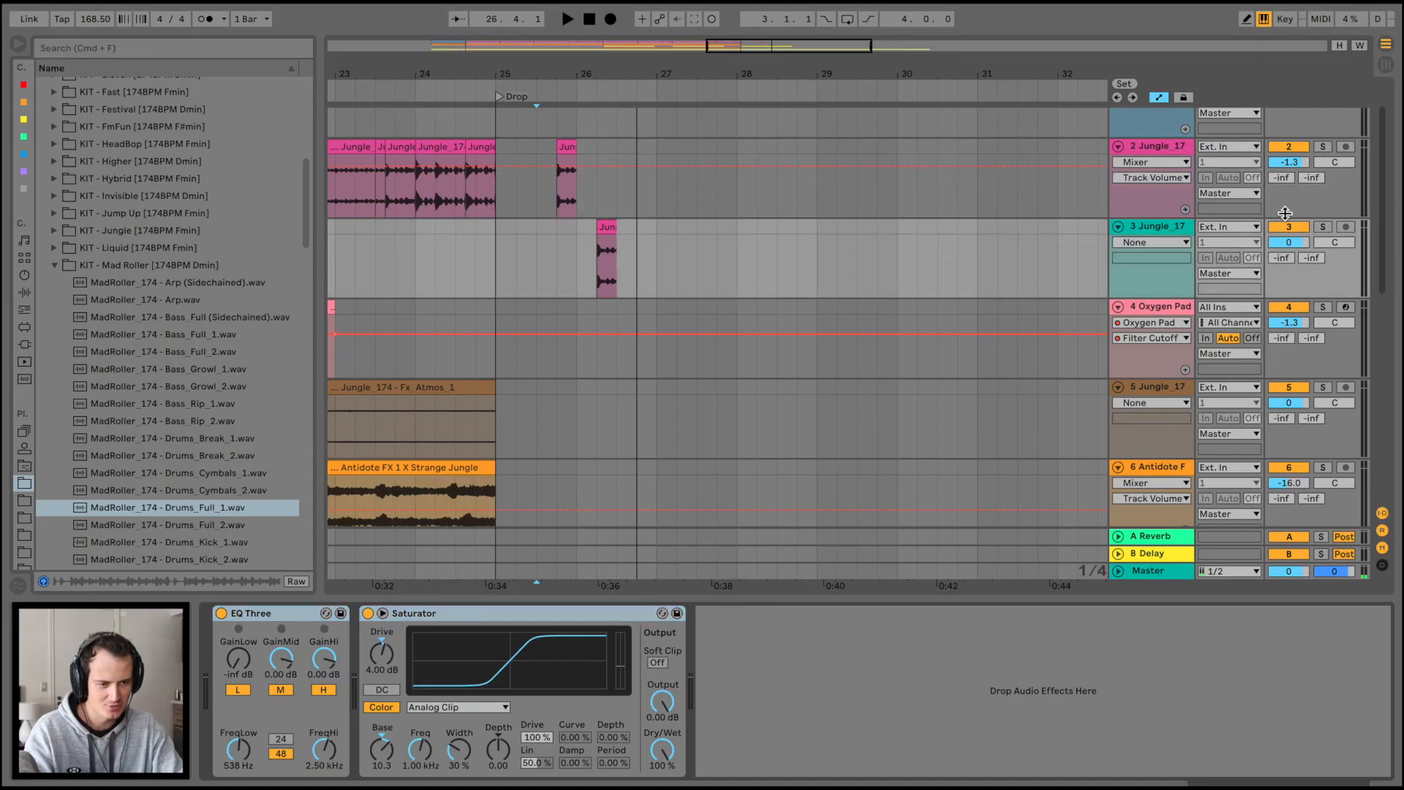
key(super+r)
text(Main D)
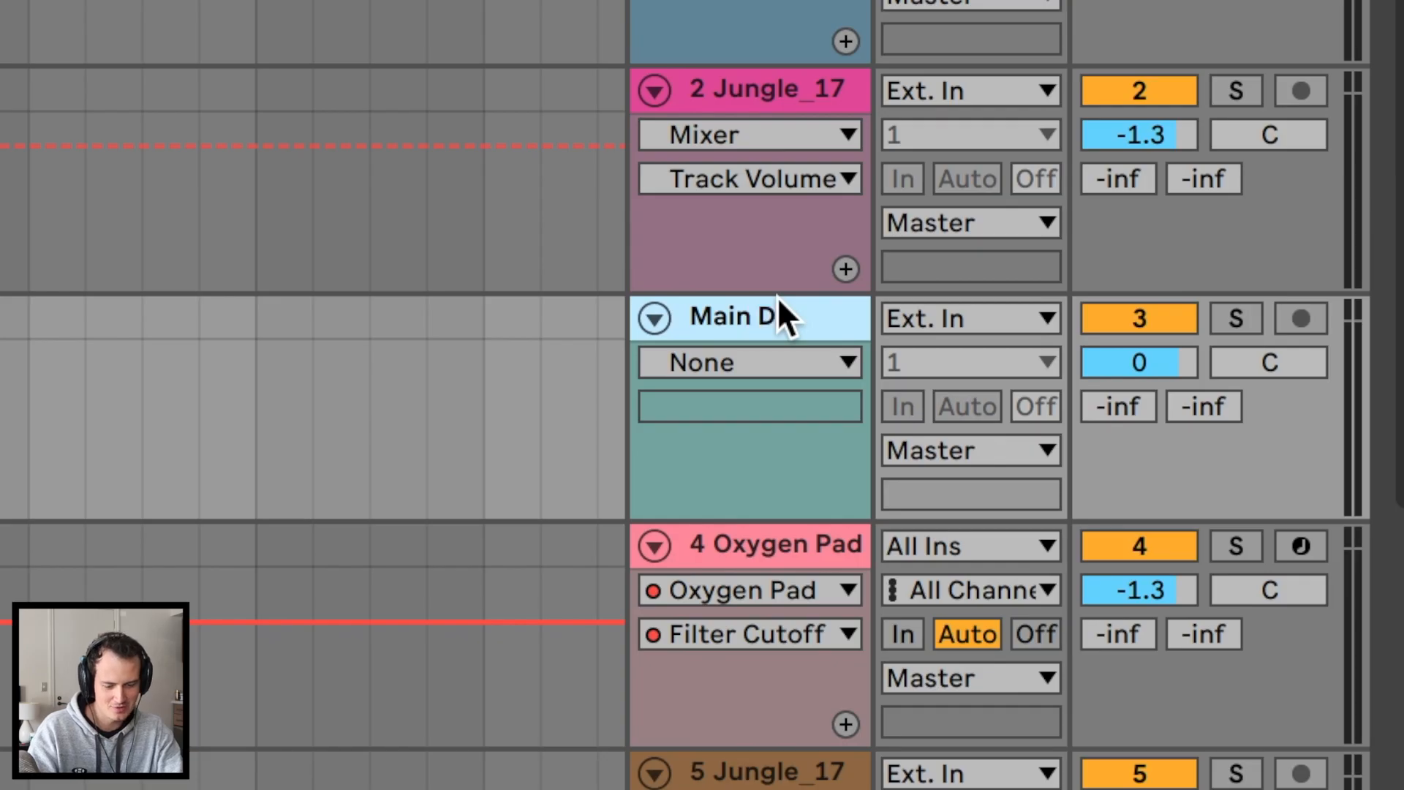
text(rum)
key(Return)
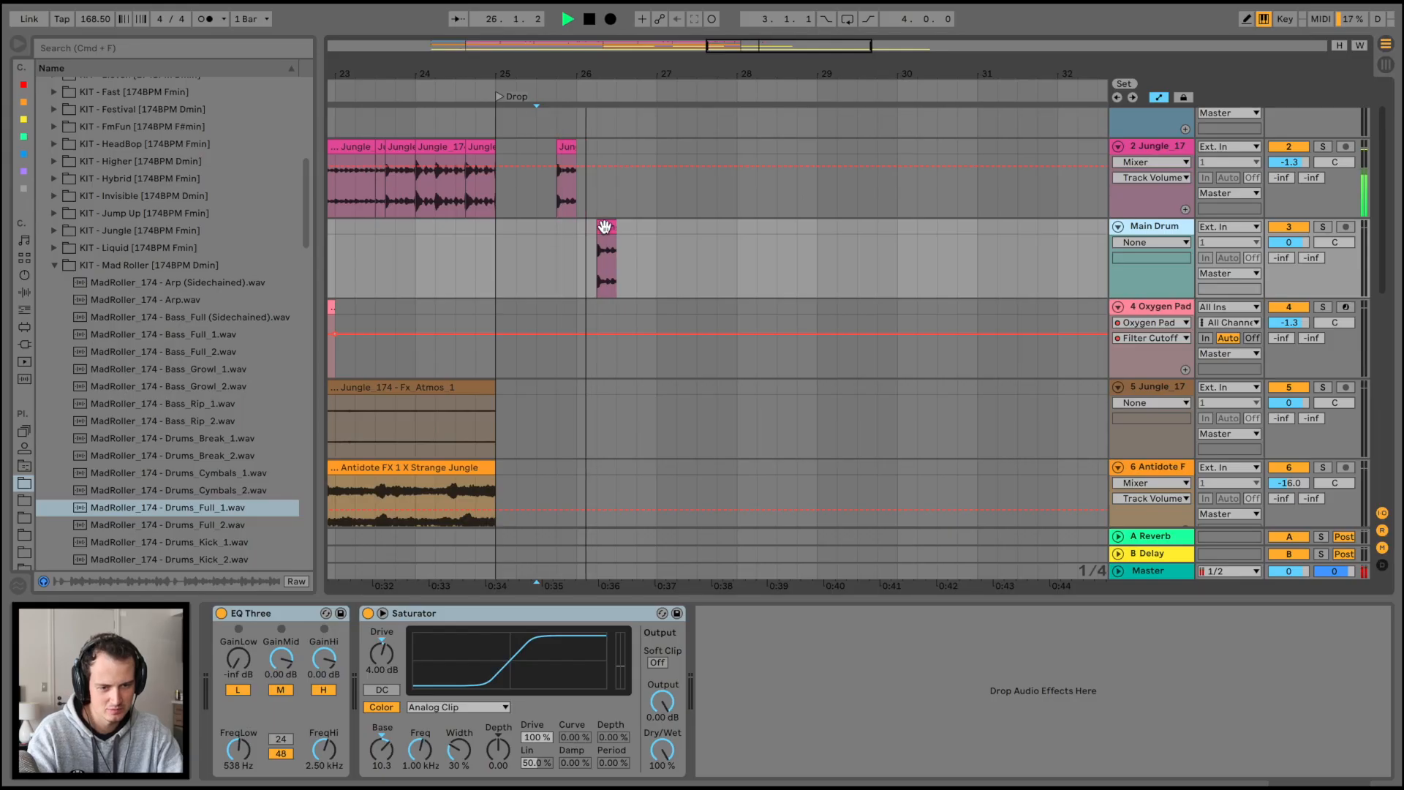
Lengthen the drum slice on the Main Drum track to about one and a half beats and duplicate it directly after itself
drag(613, 226, 637, 230)
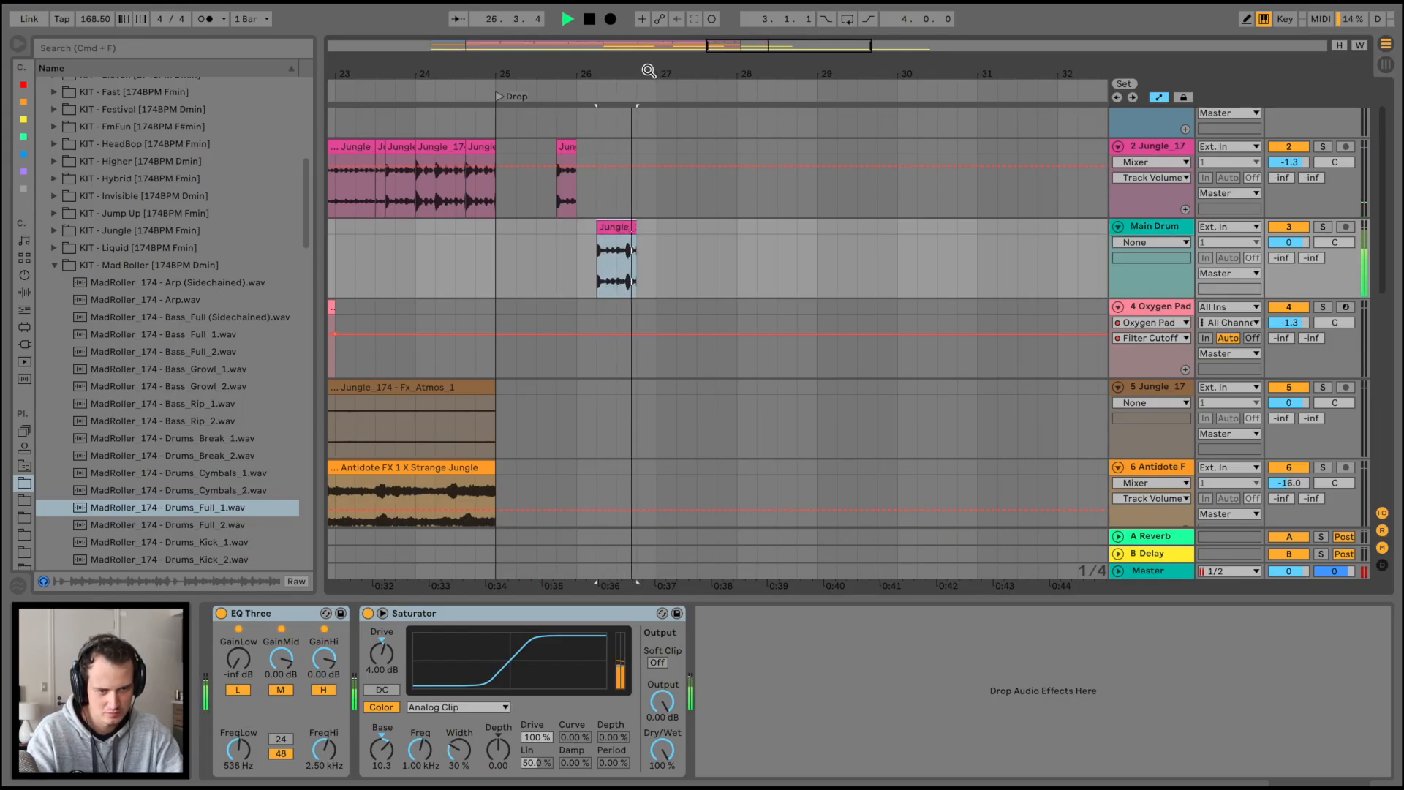
drag(648, 71, 648, 87)
key(super+d)
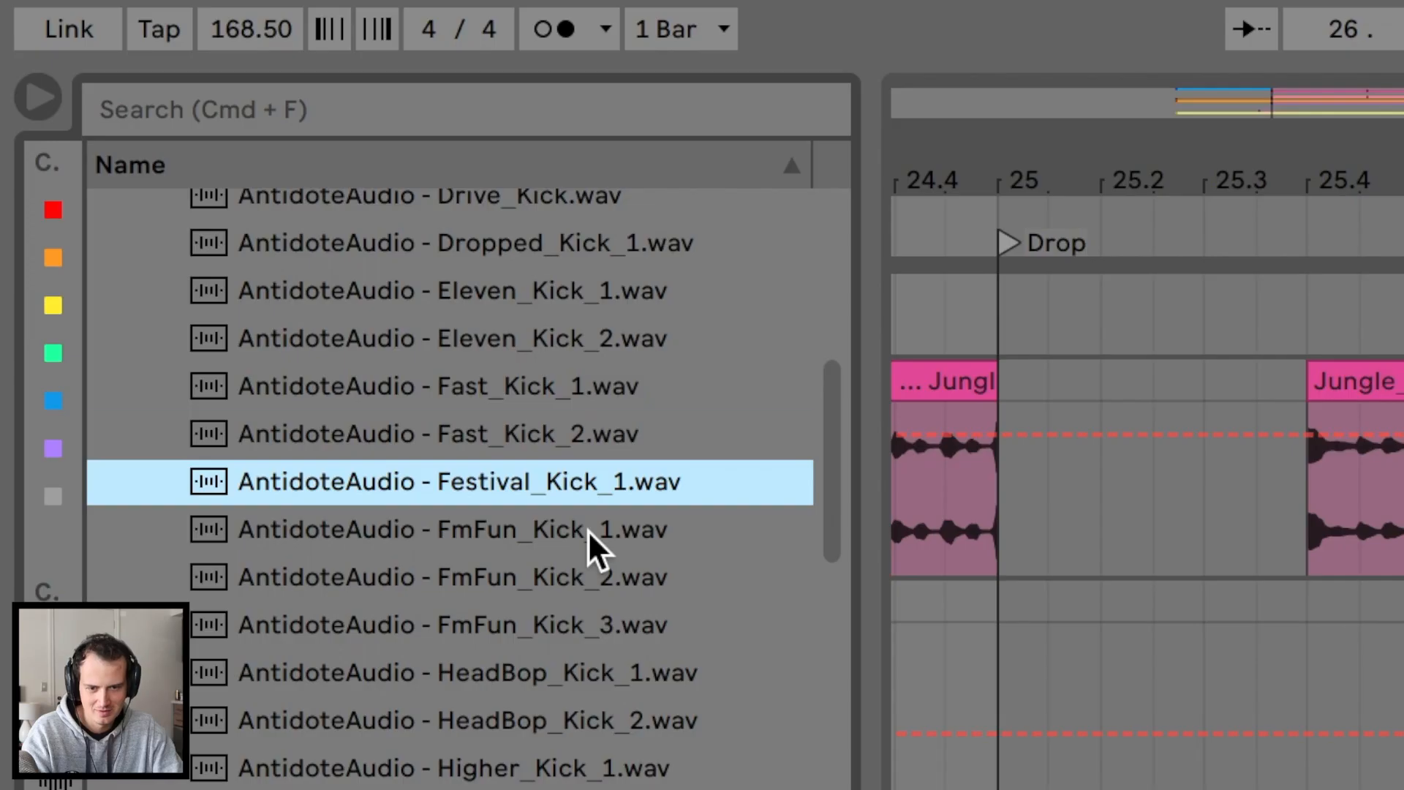
Audition the kick samples, place Dropped_Kick_1.wav at bar 26 on its own track and build a short run of kicks from bar 29
key(Up)
key(Up)
key(Up)
key(Up)
key(Up)
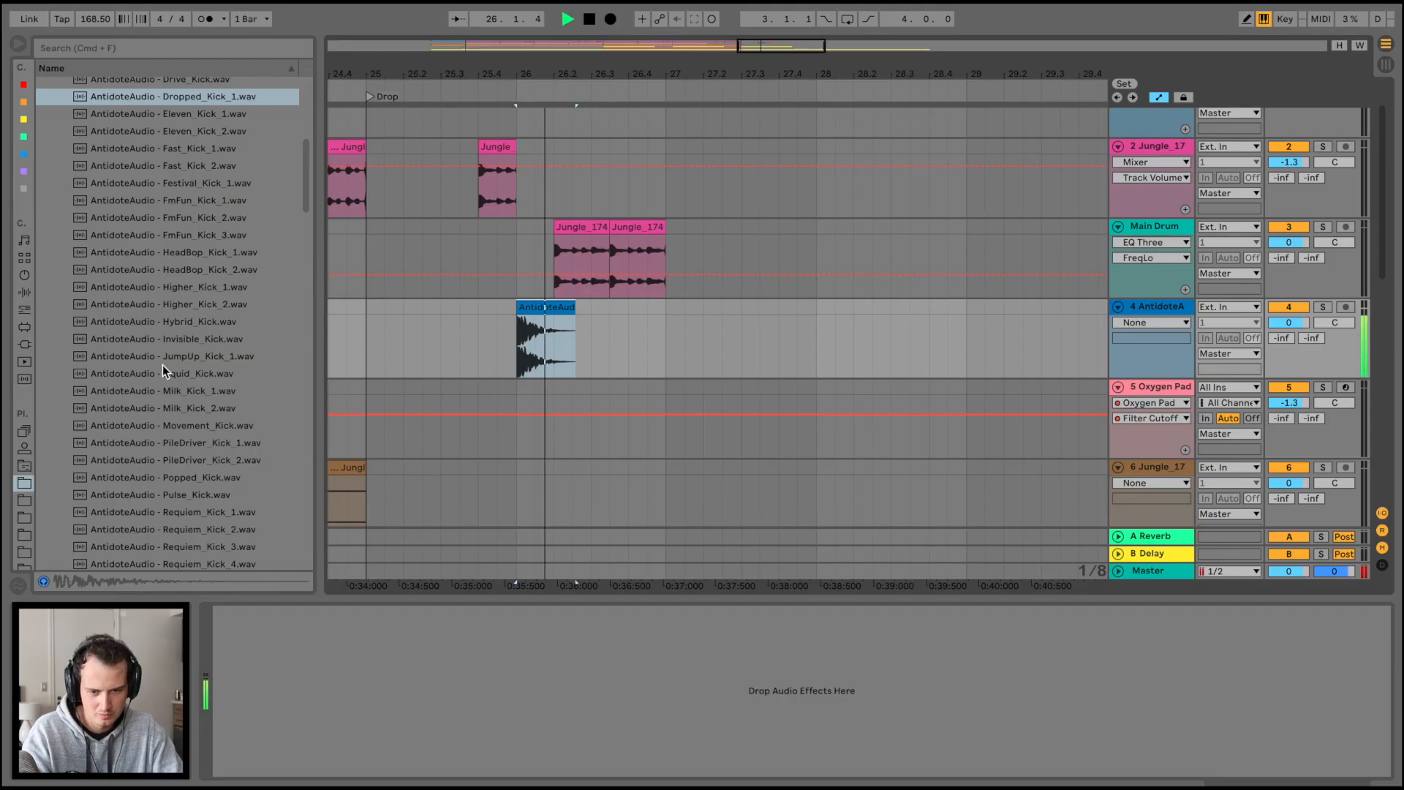
scroll(162, 366, down, 3)
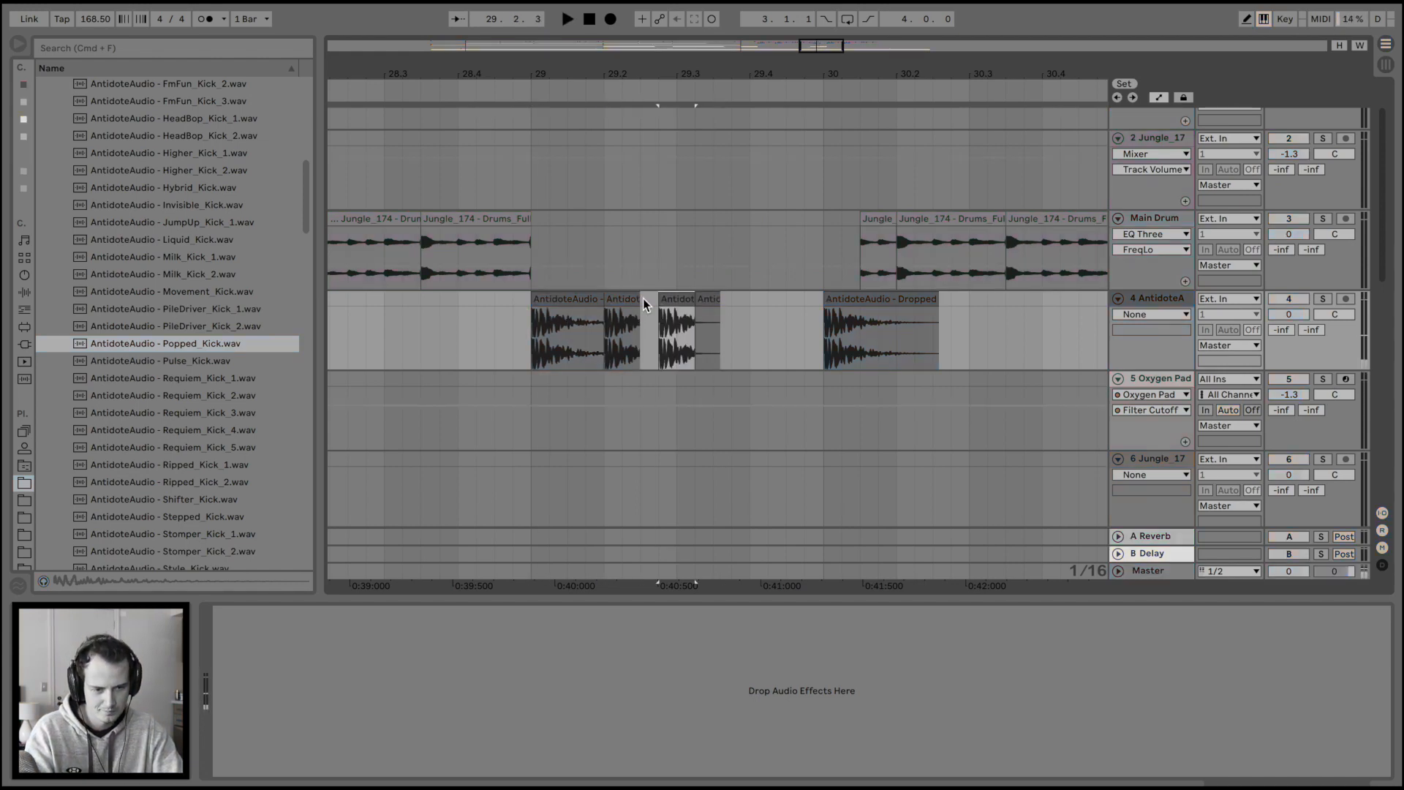
click(642, 298)
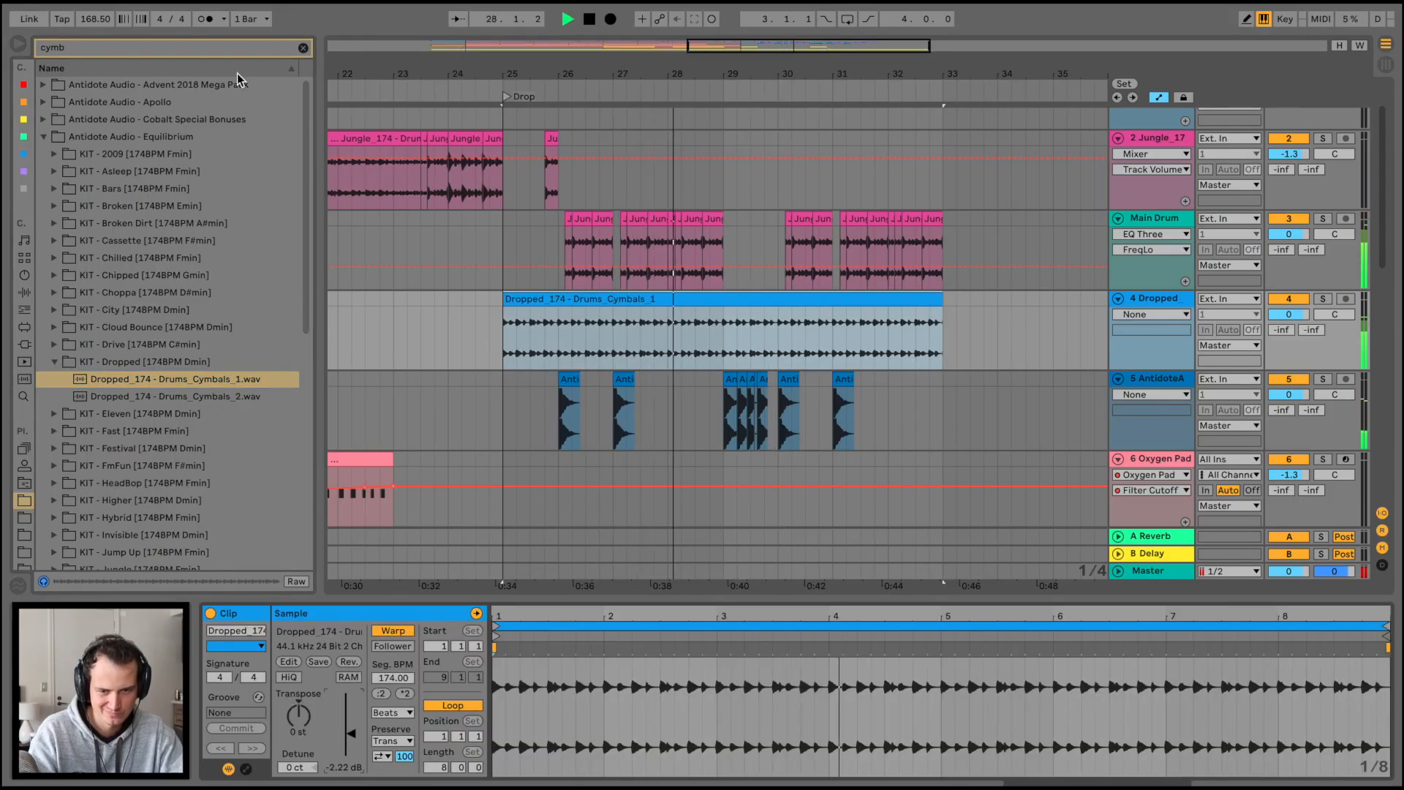
Add the Soundtoys LittleMicroShift plug-in to the cymbals track, setting its mix to about halfway and choosing style II
click(303, 48)
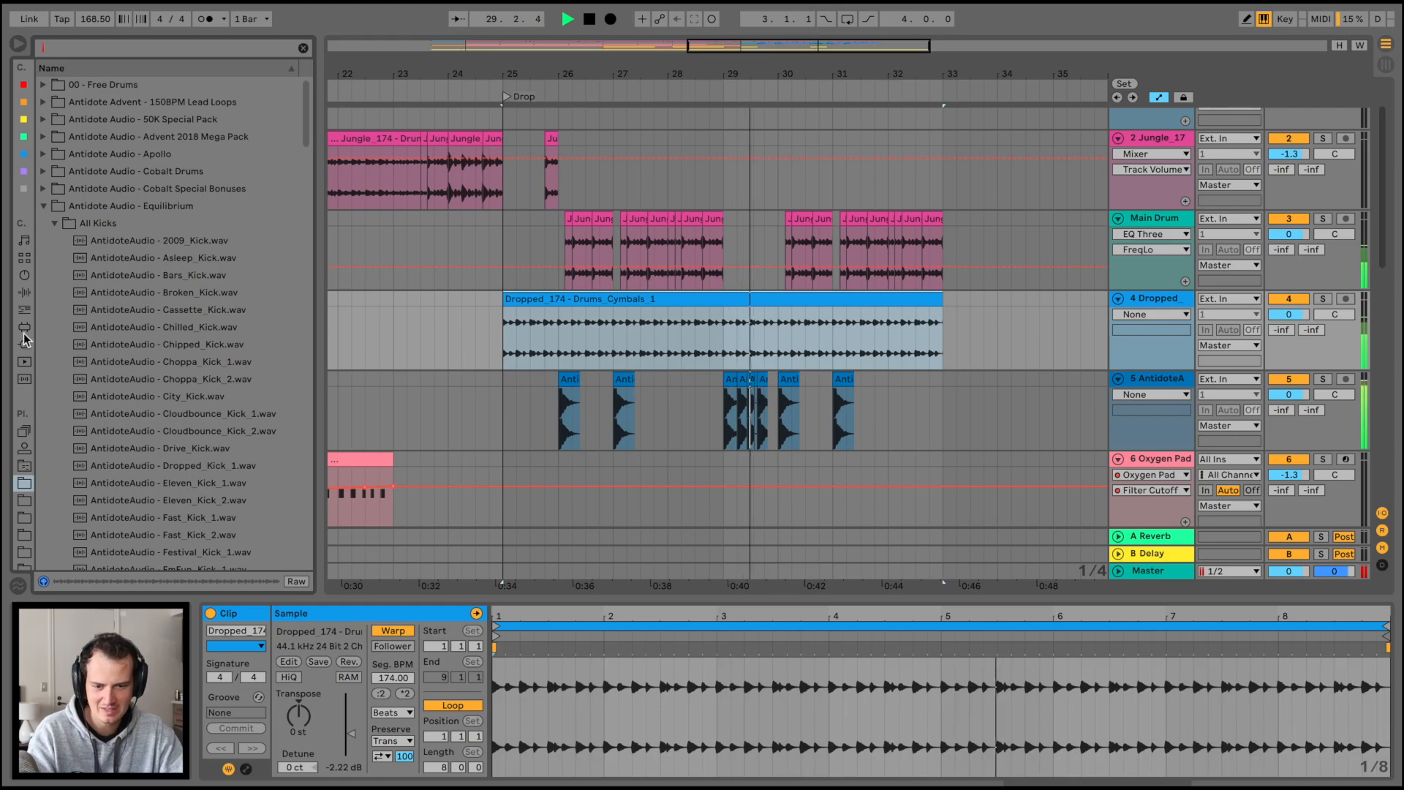
click(24, 343)
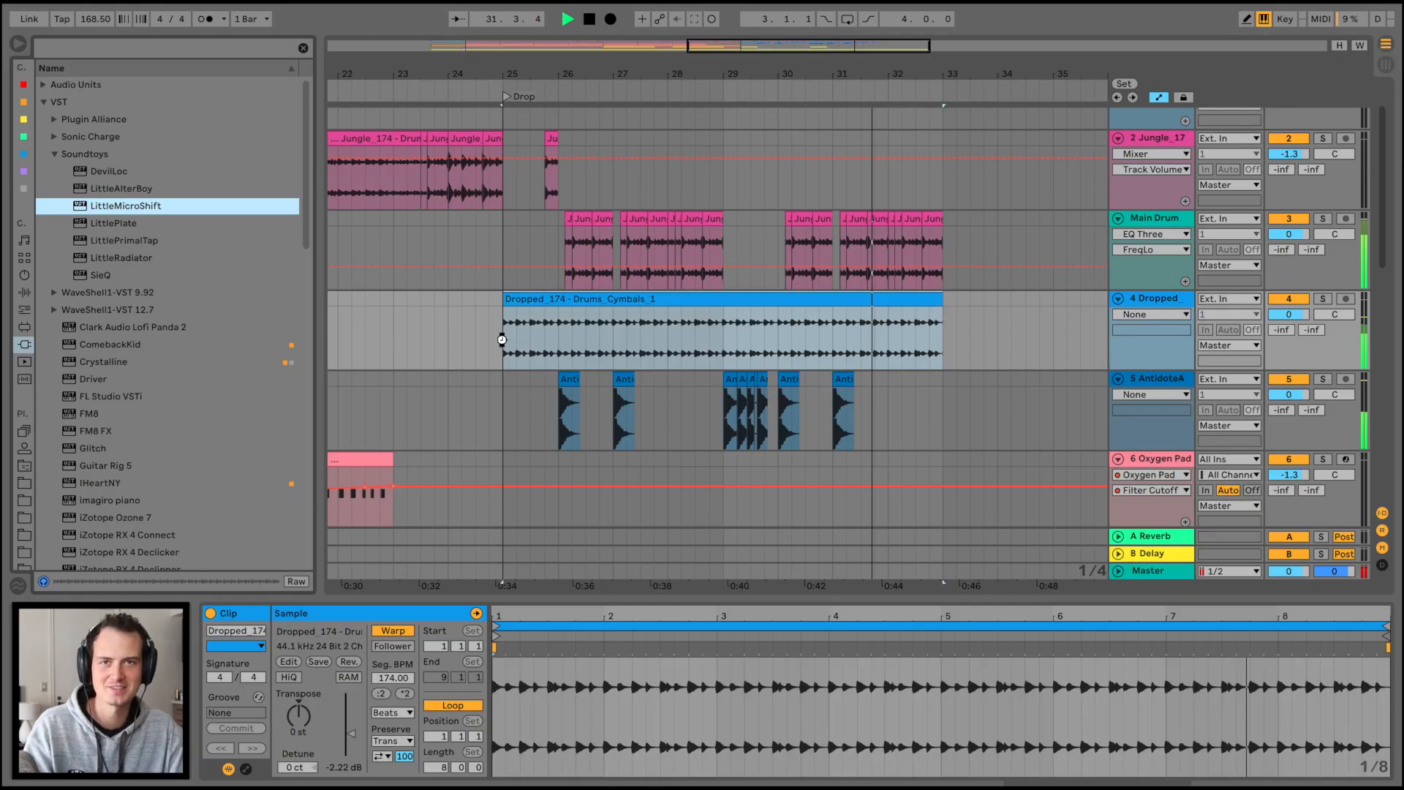
drag(494, 350, 494, 356)
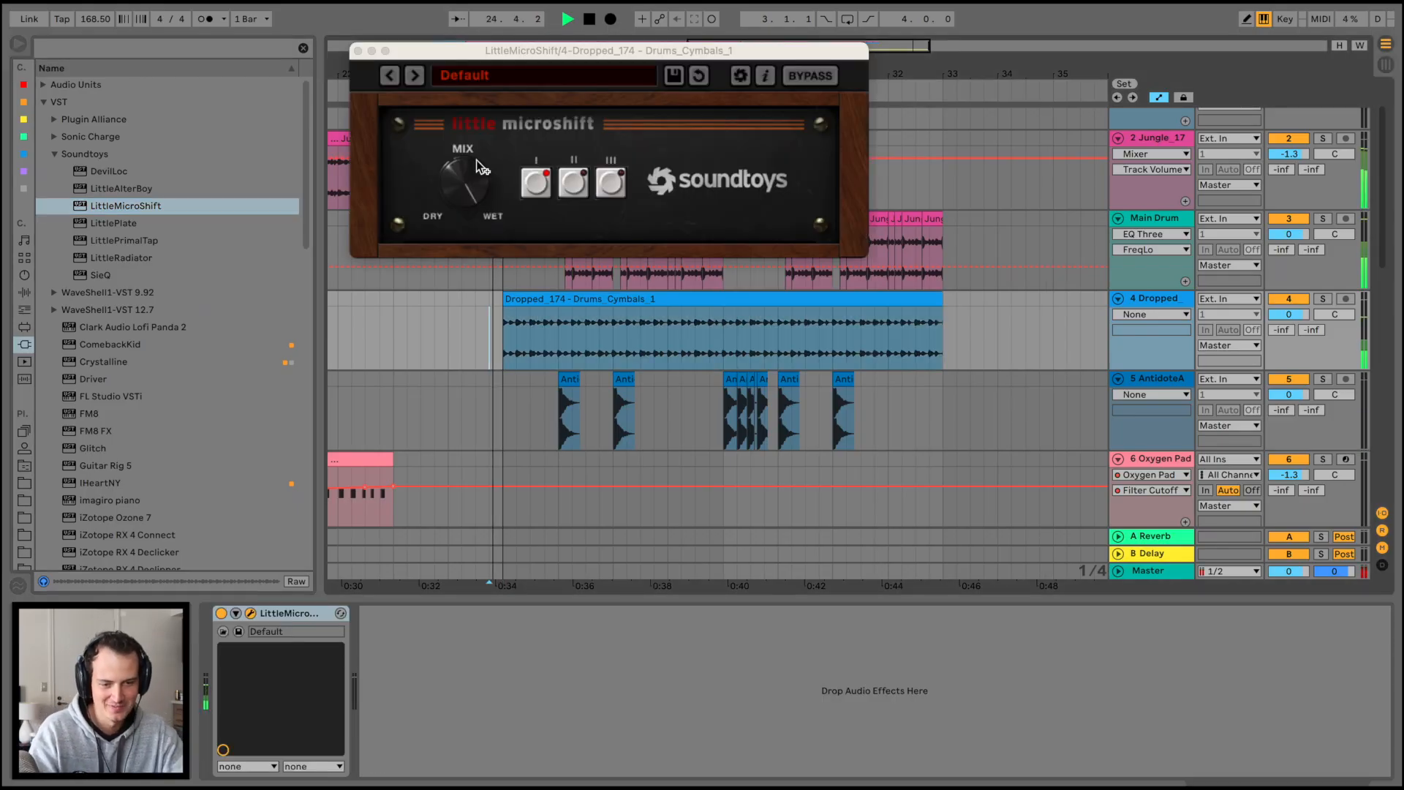
drag(472, 179, 459, 231)
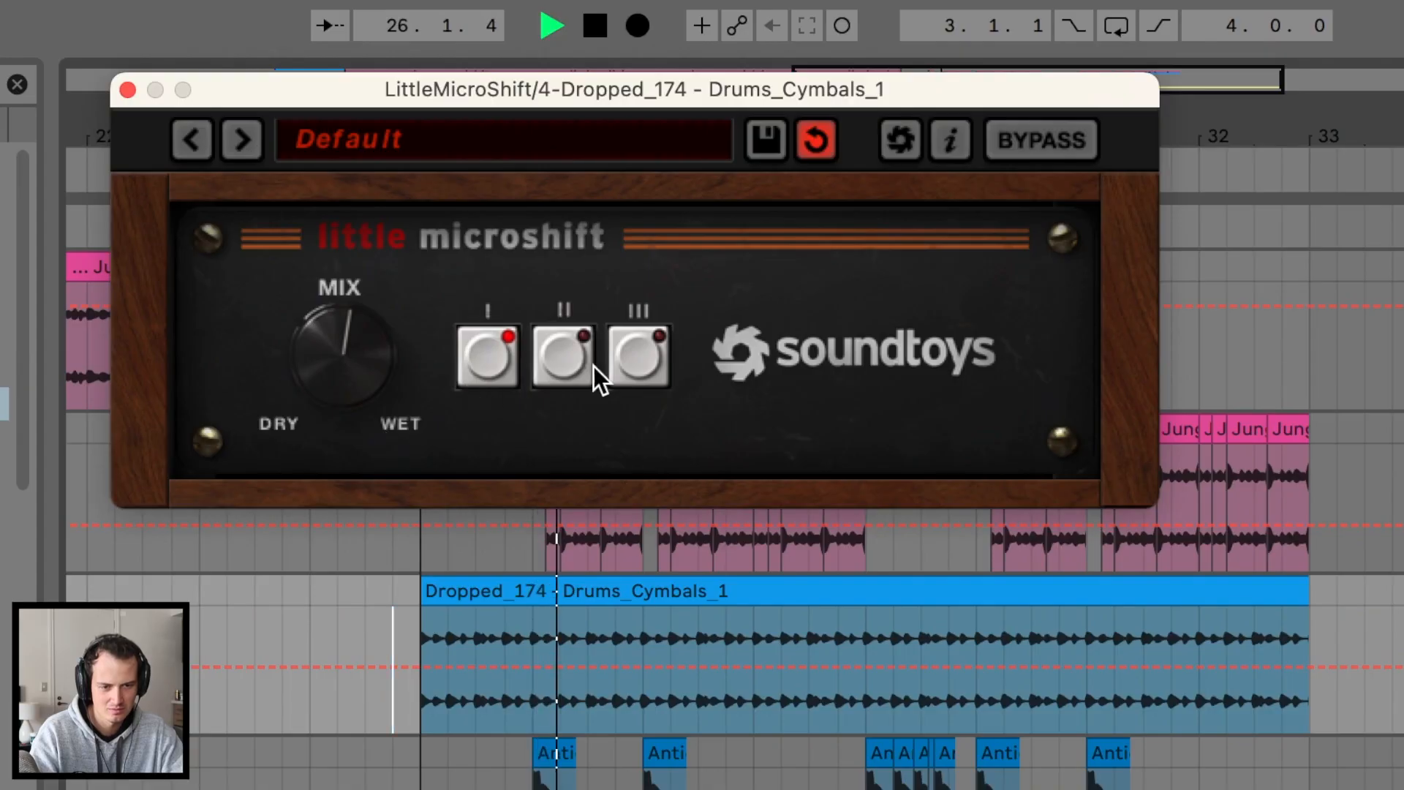
click(577, 189)
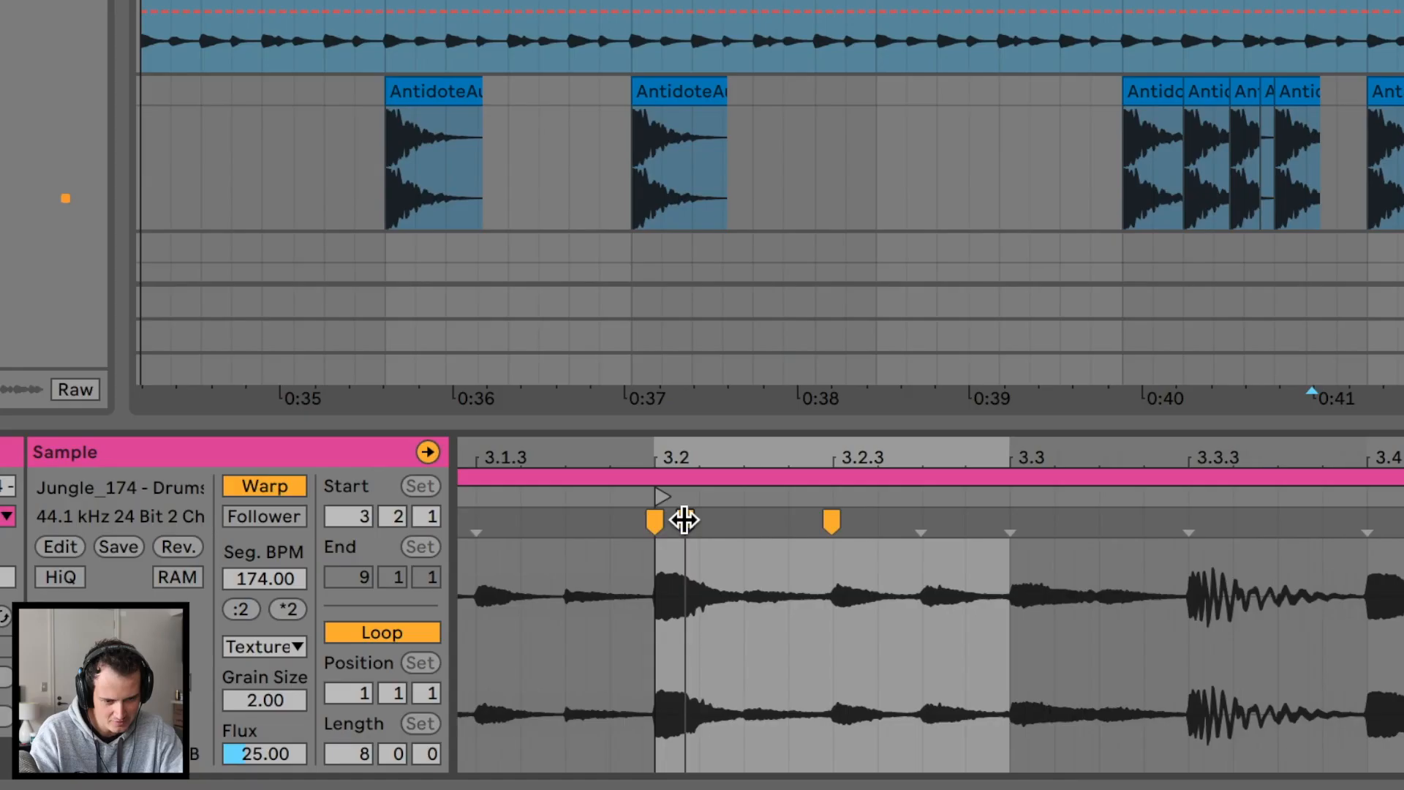
Stretch the drum slice's hit from 3.2 to 3.2.2 with a warp marker and adjust the Texture mode's Grain Size
drag(683, 520, 760, 523)
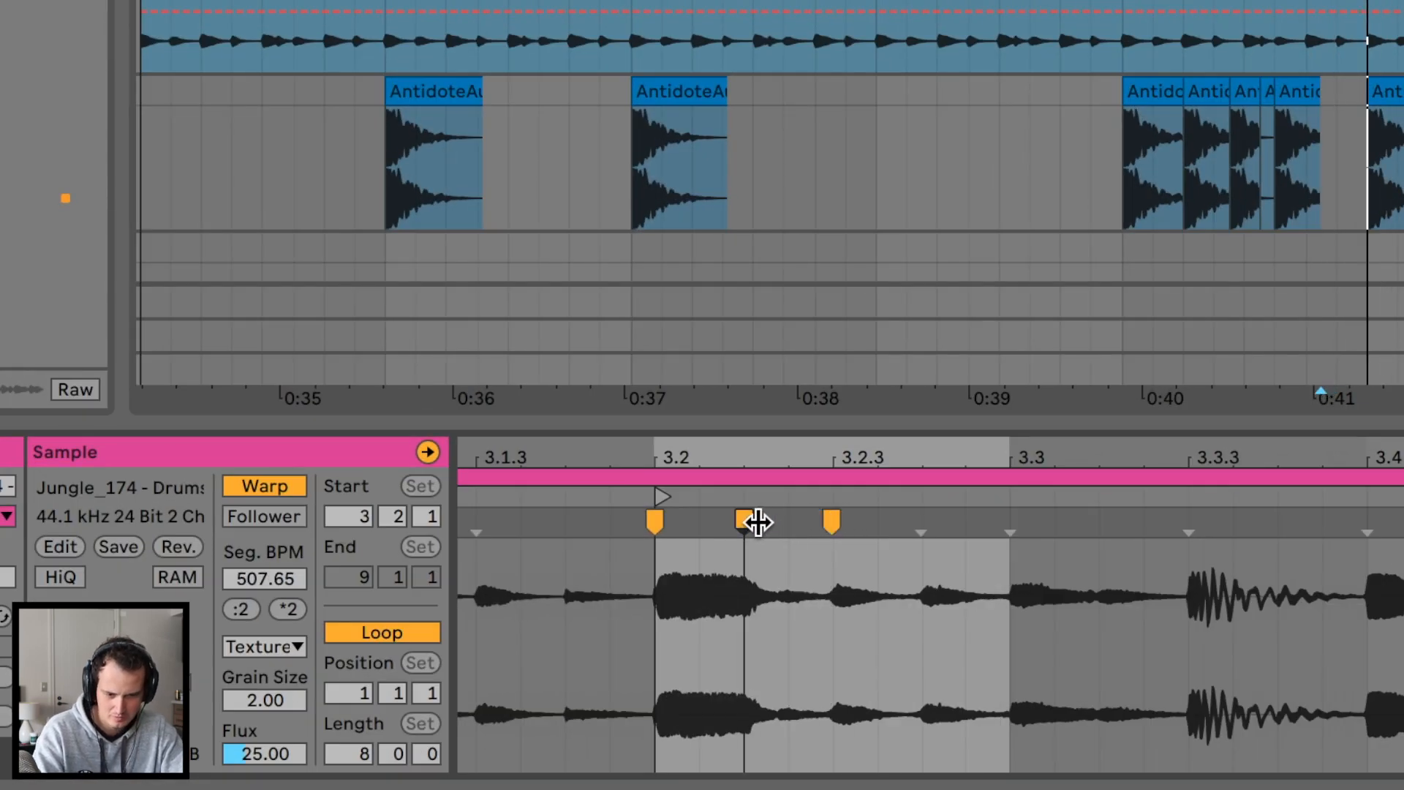
drag(292, 702, 292, 644)
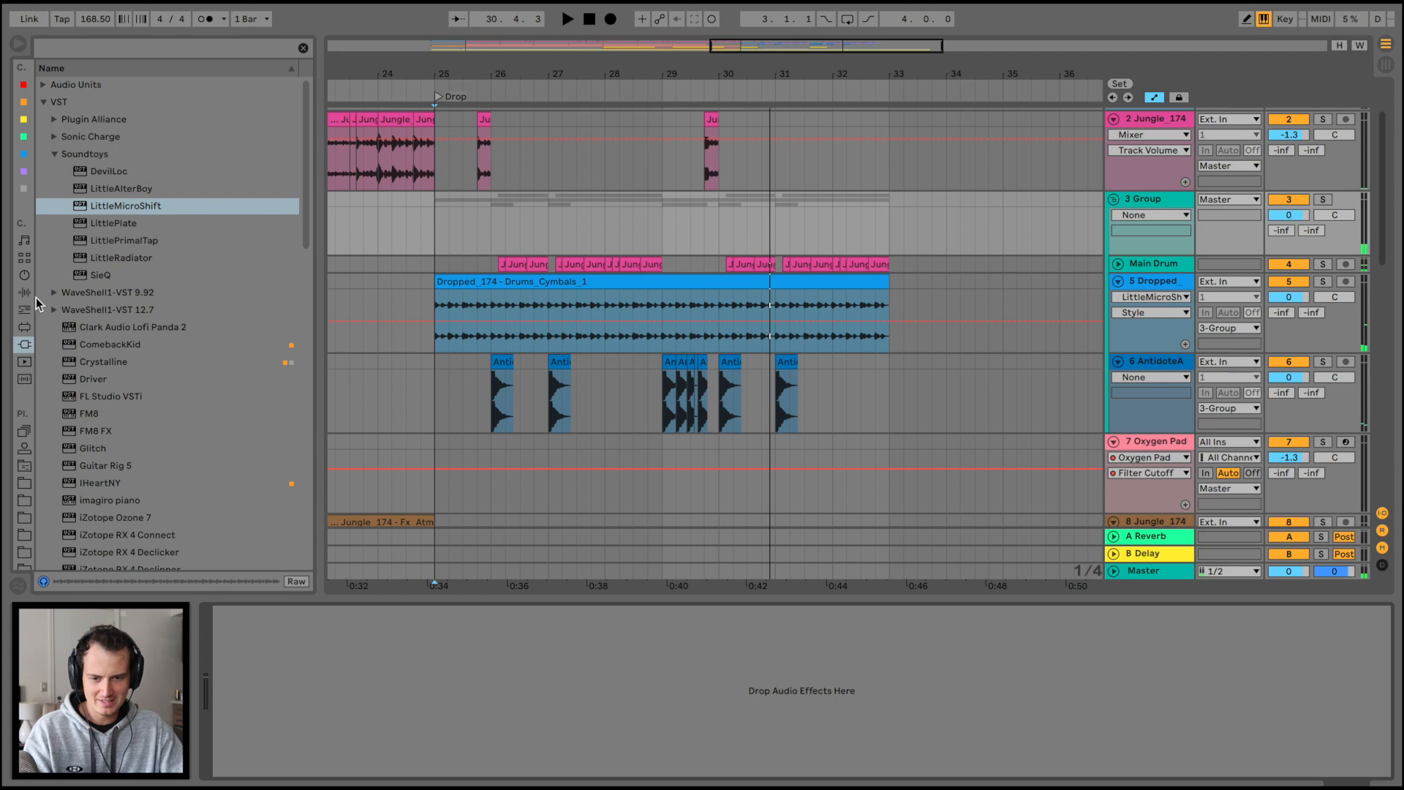
Add a Saturator audio effect to the drum group track
click(26, 293)
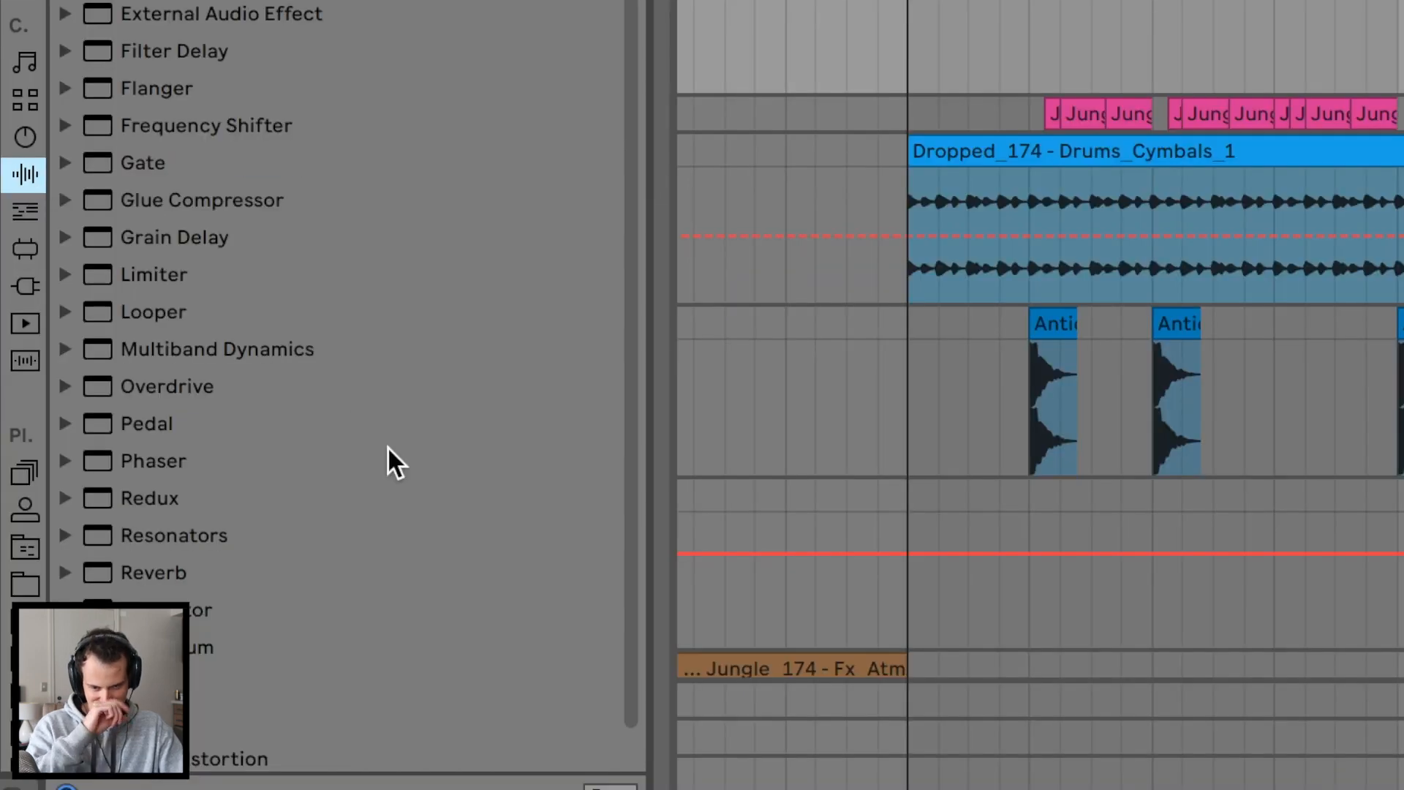
scroll(199, 426, down, 1)
drag(183, 472, 317, 657)
mouse_move(483, 556)
mouse_down()
mouse_move(482, 498)
mouse_move(462, 555)
mouse_up()
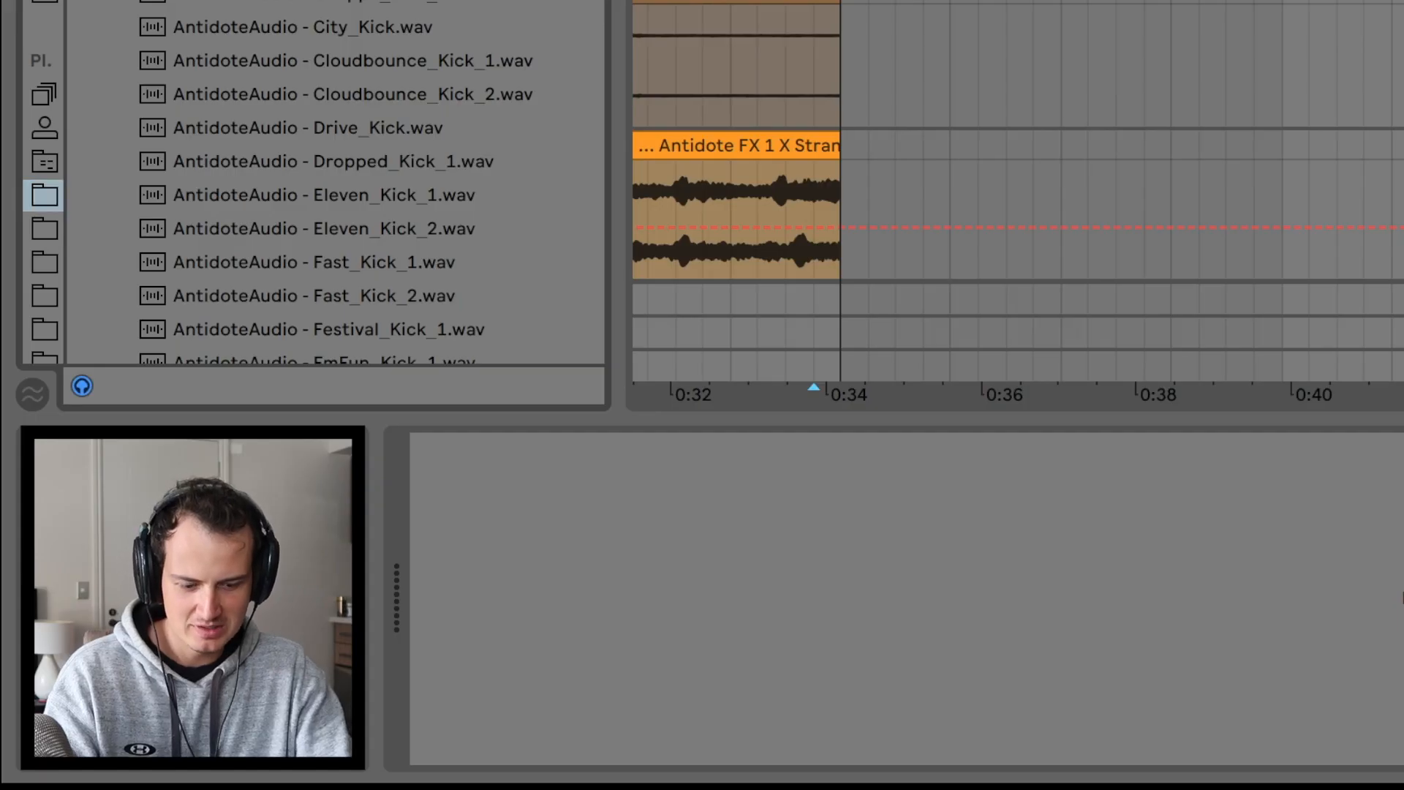
Search the sample library for "jungl" and open the KIT - Jungle [174BPM Fmin] folder
text(jung)
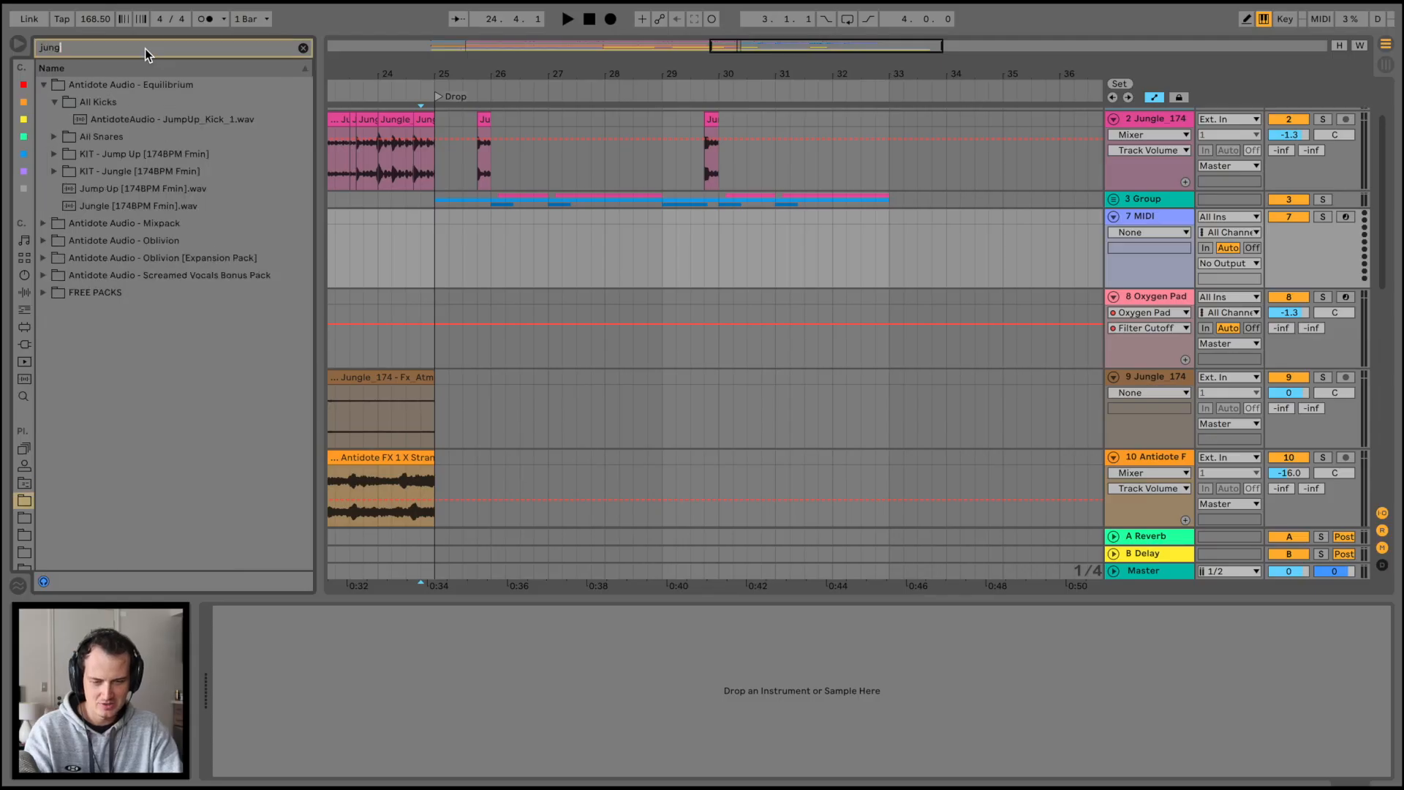
text(l)
key(Down)
key(Down)
key(Down)
key(Right)
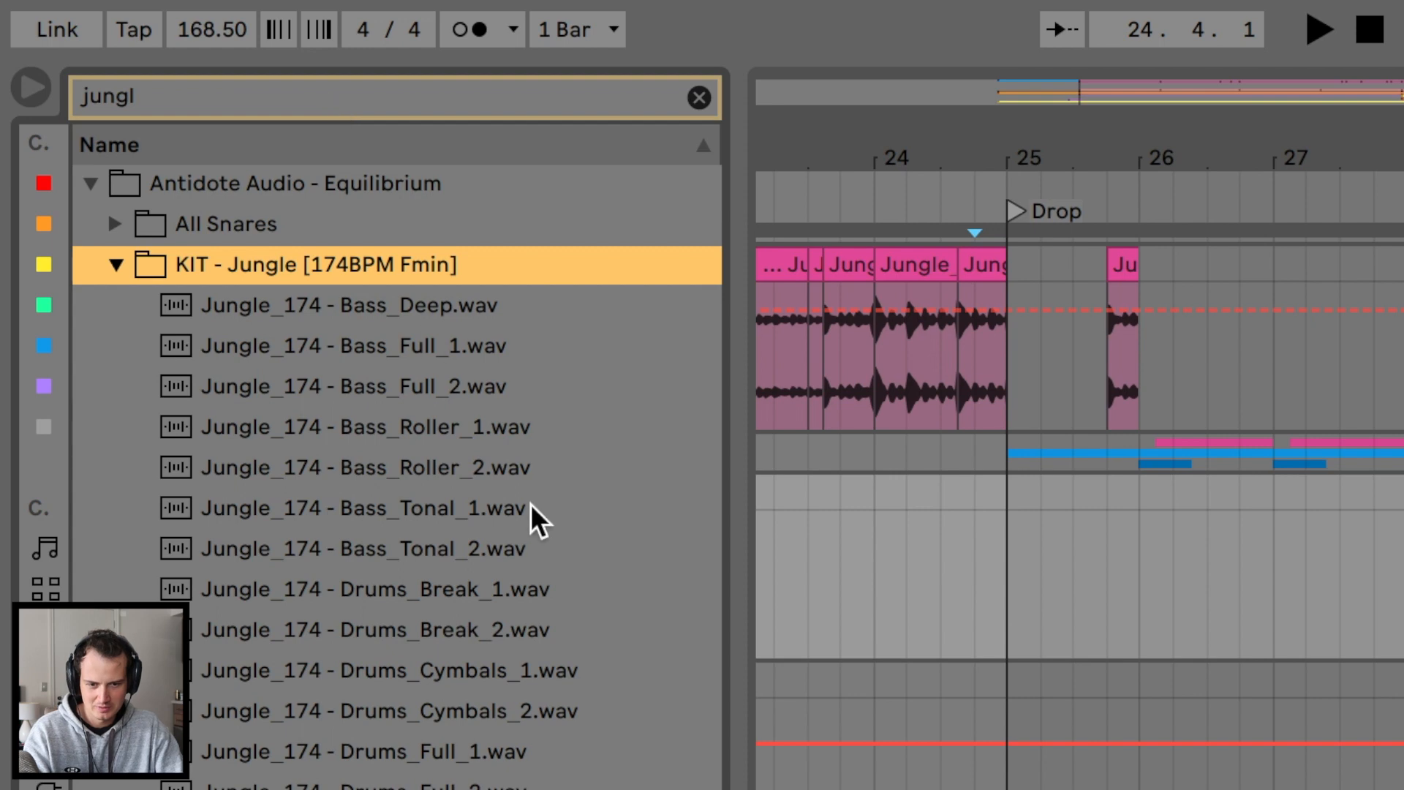
Place Jungle_174 - Bass_Full_1.wav on the empty track 7 at the Drop locator, bar 25, and play it
click(532, 331)
drag(531, 329, 994, 528)
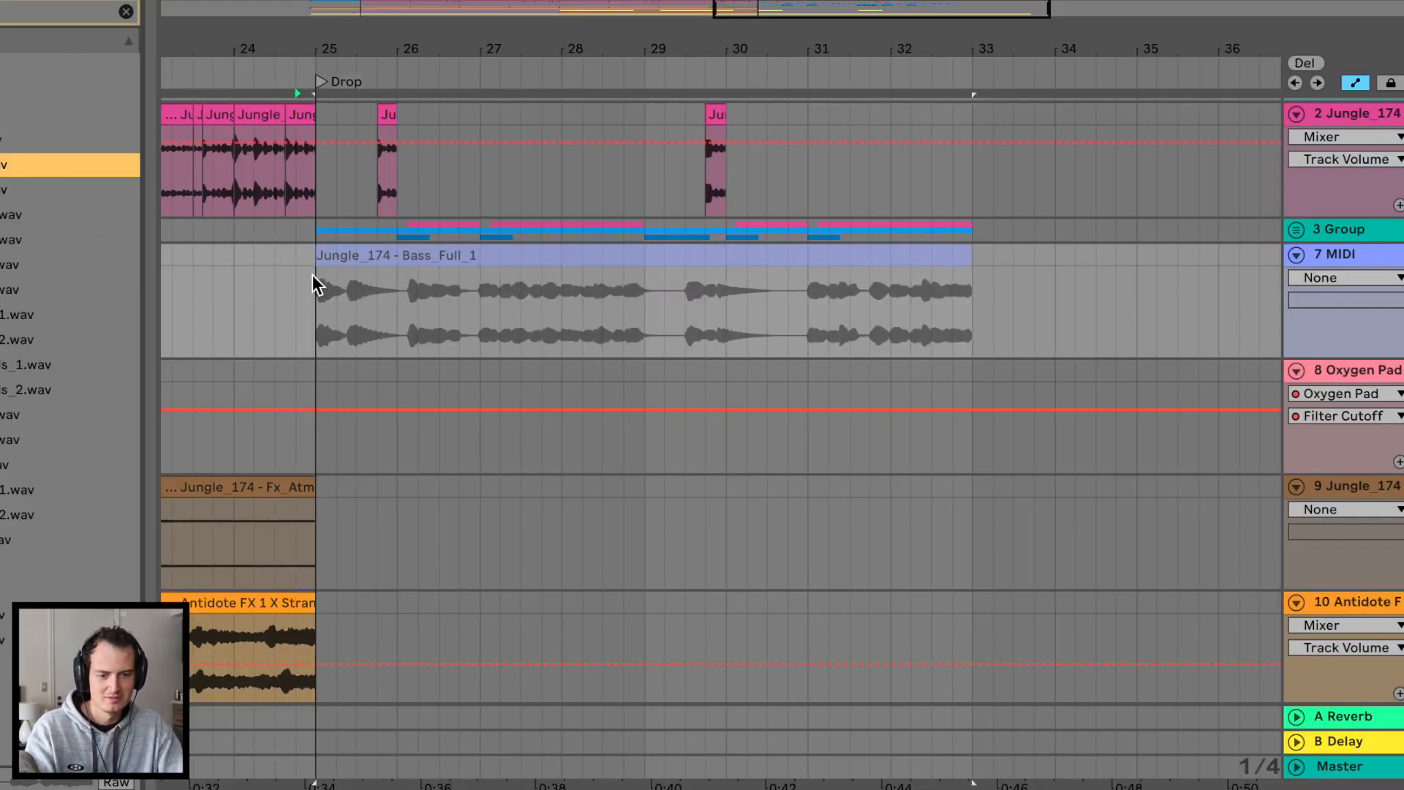
drag(313, 274, 313, 275)
key(space)
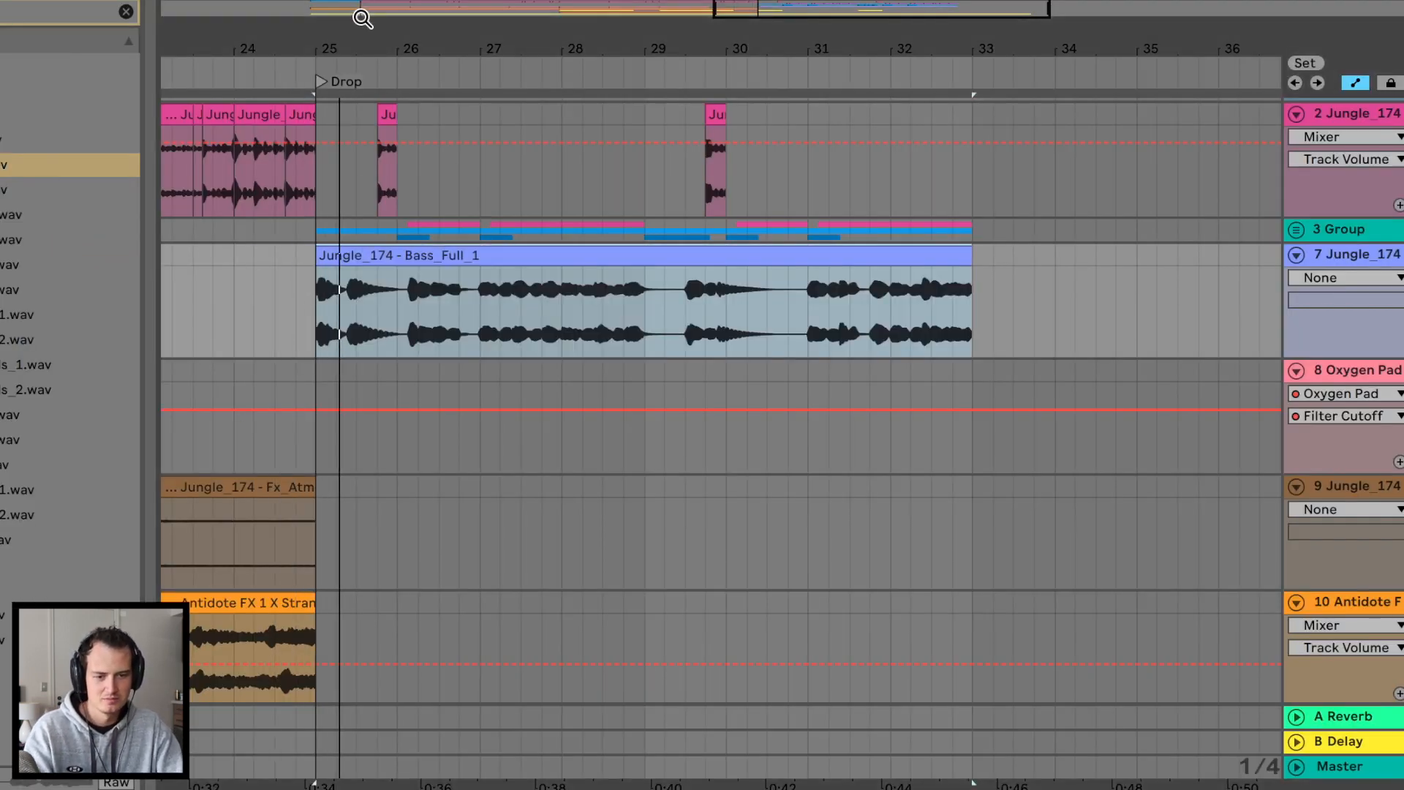
Cut the bass clip down to a short hit from 25.4 to bar 26, delete the remainder and play from bar 25
drag(346, 41, 344, 102)
drag(247, 260, 348, 260)
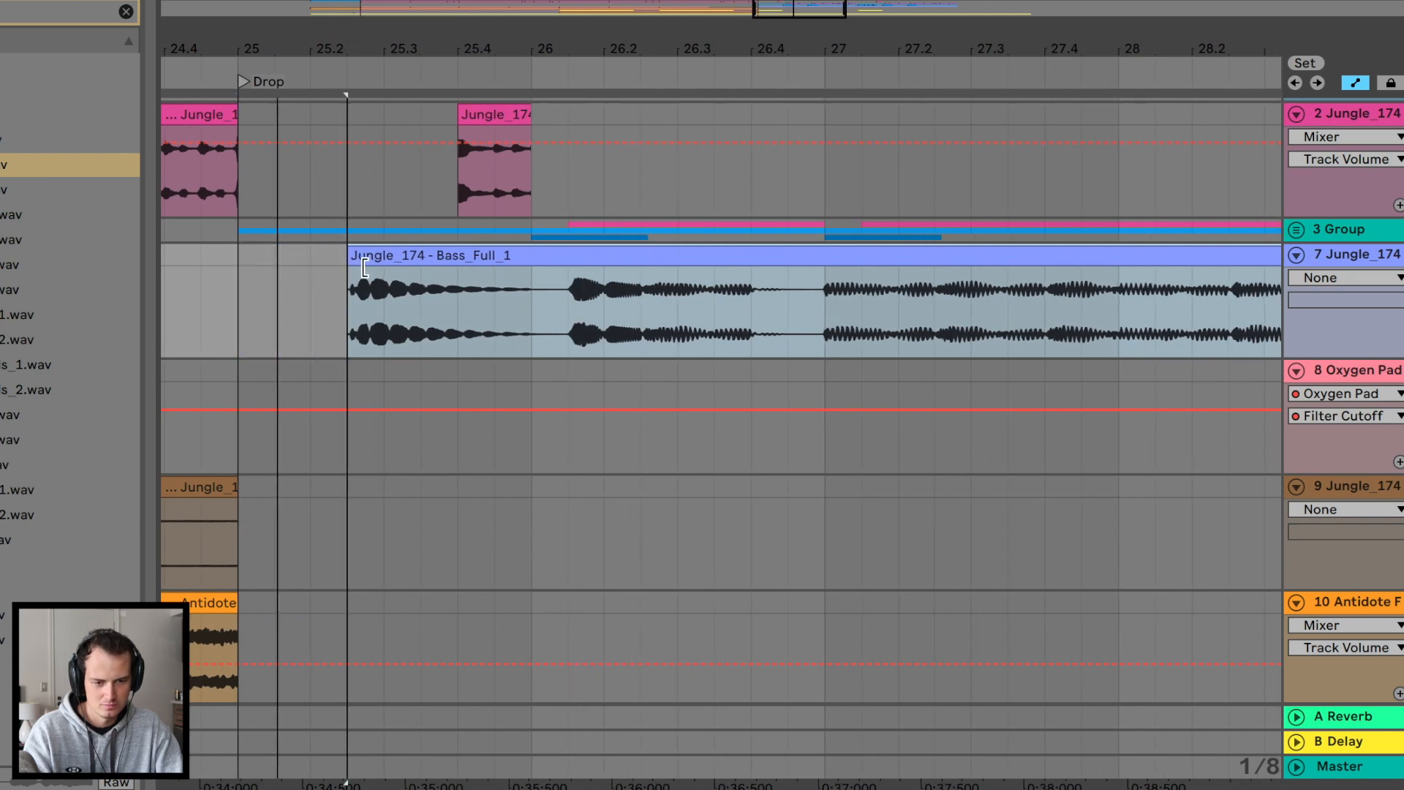
click(533, 292)
key(ctrl+e)
click(553, 263)
key(Delete)
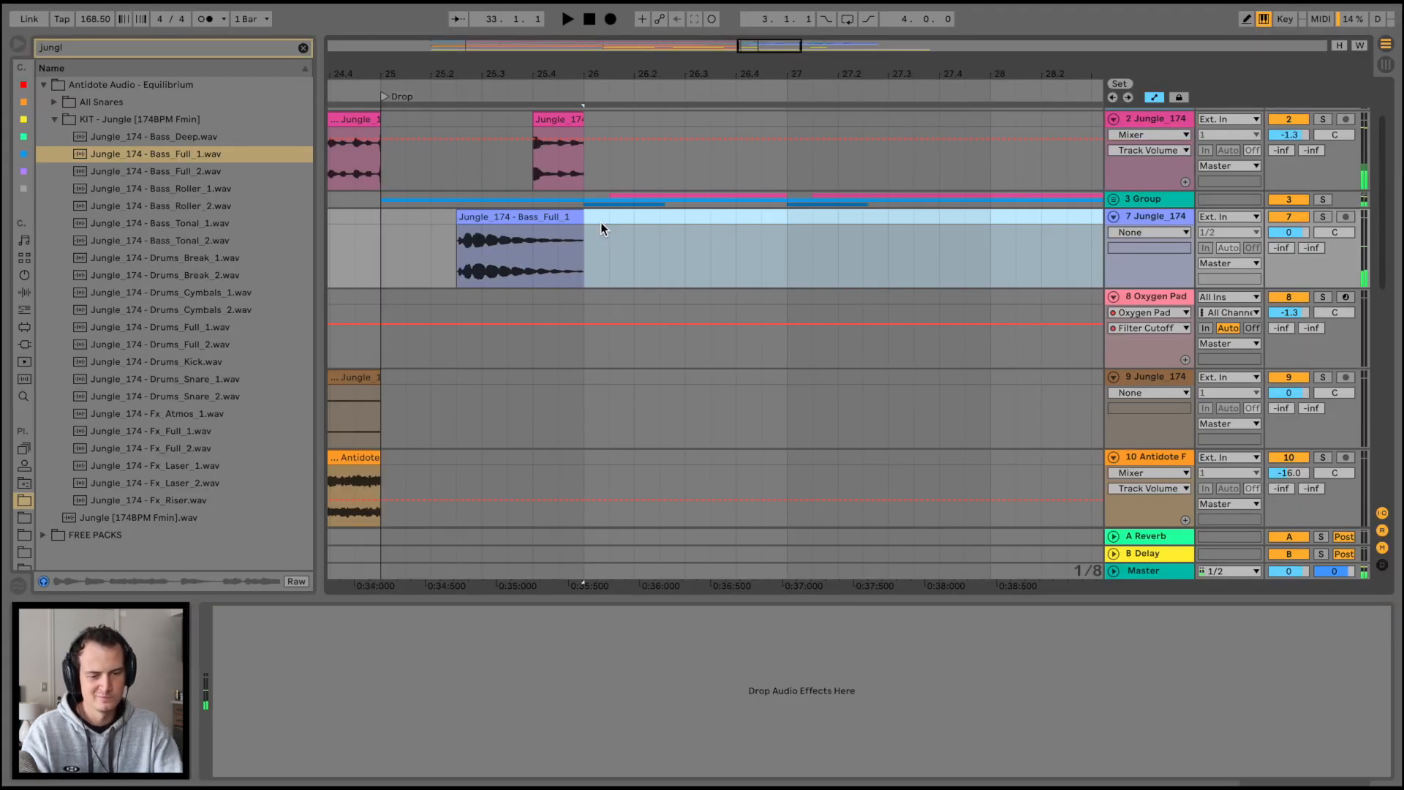
click(250, 254)
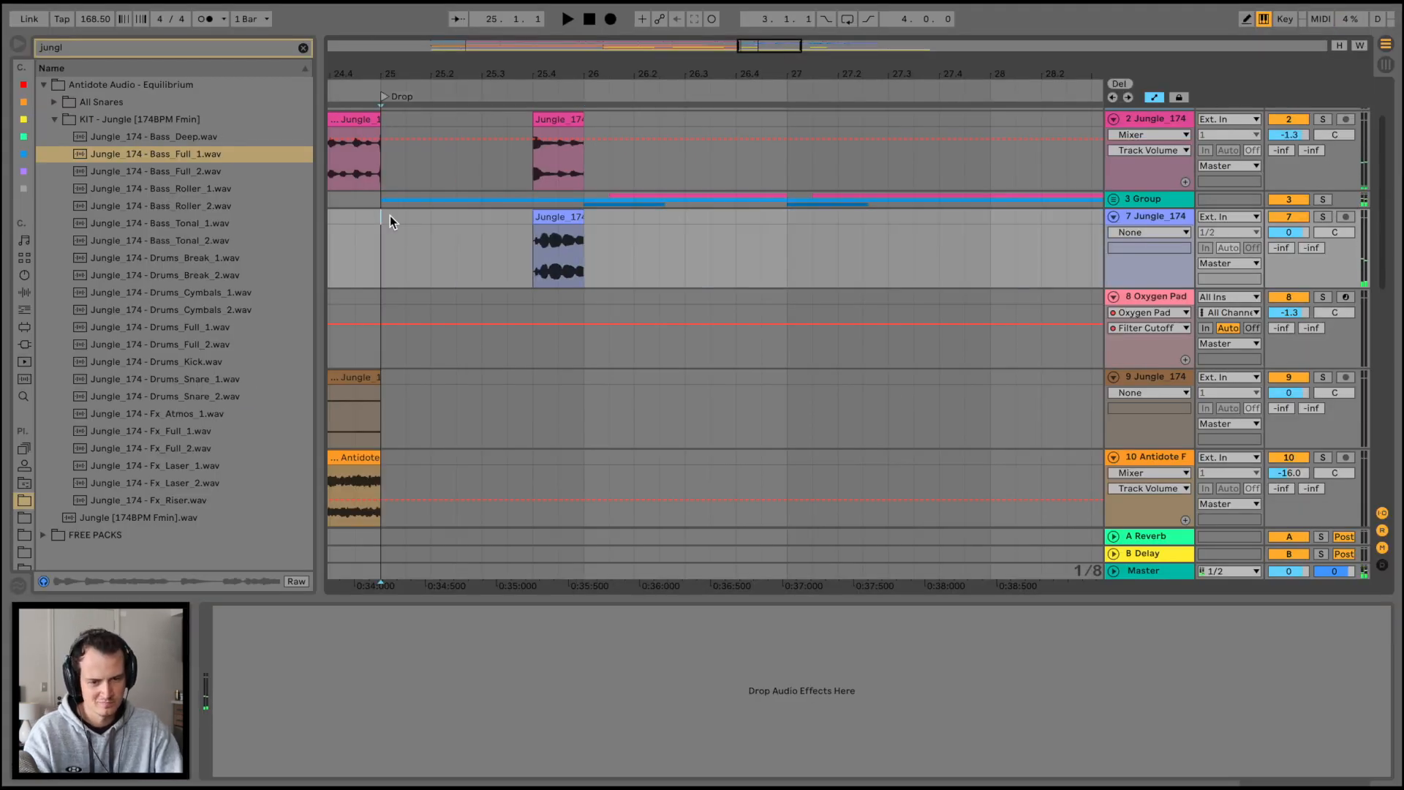
key(space)
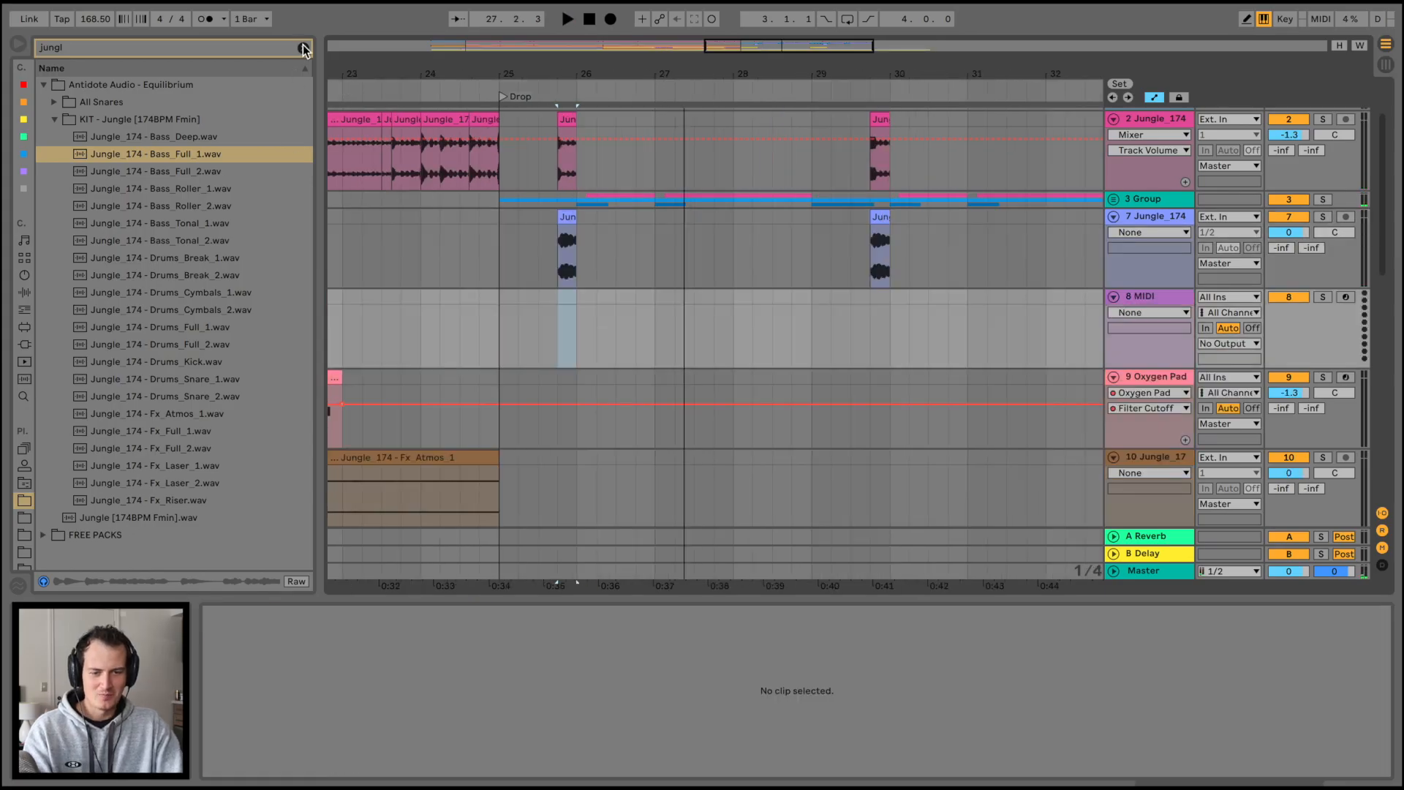
Clear the sample search and load the Operator instrument onto the empty MIDI track 8
click(304, 49)
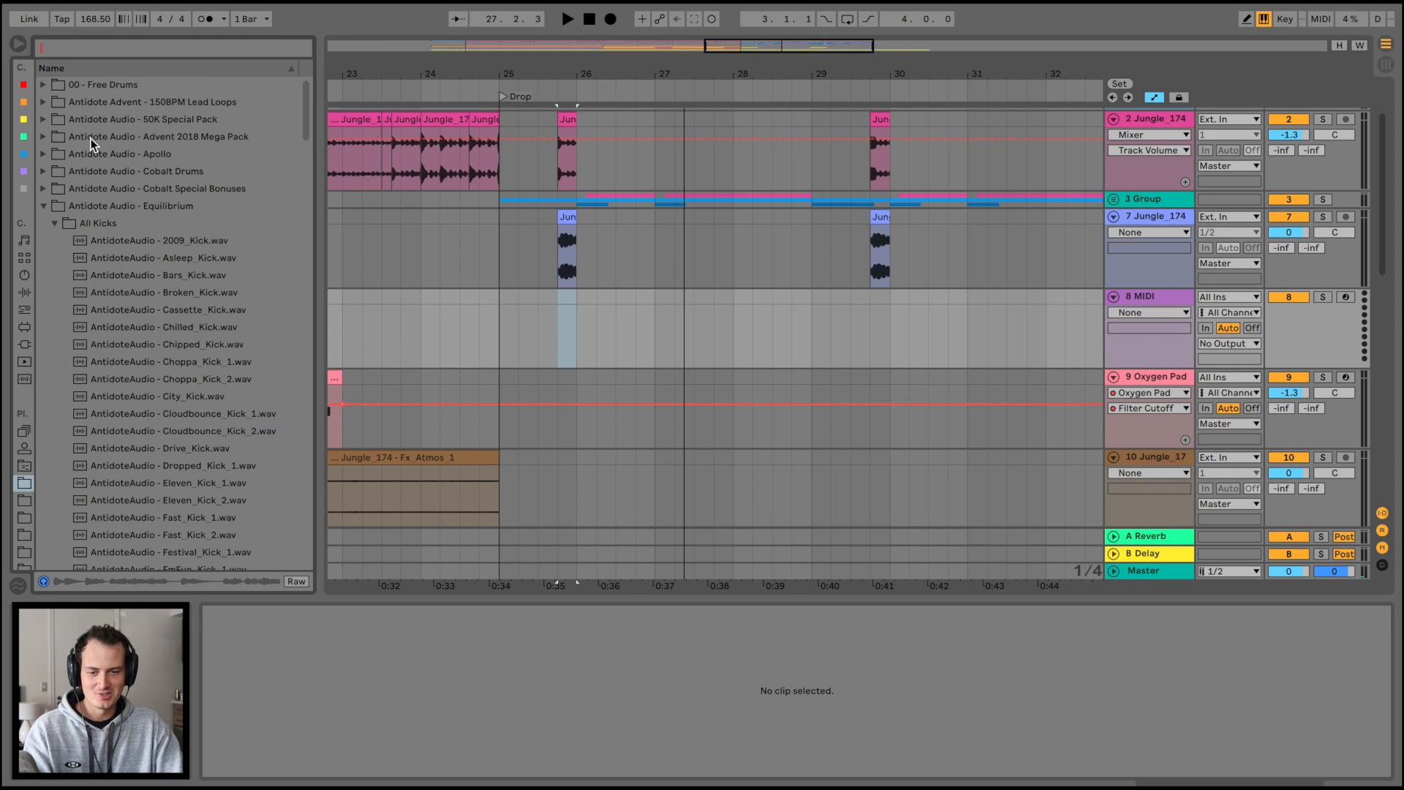
click(24, 277)
click(25, 293)
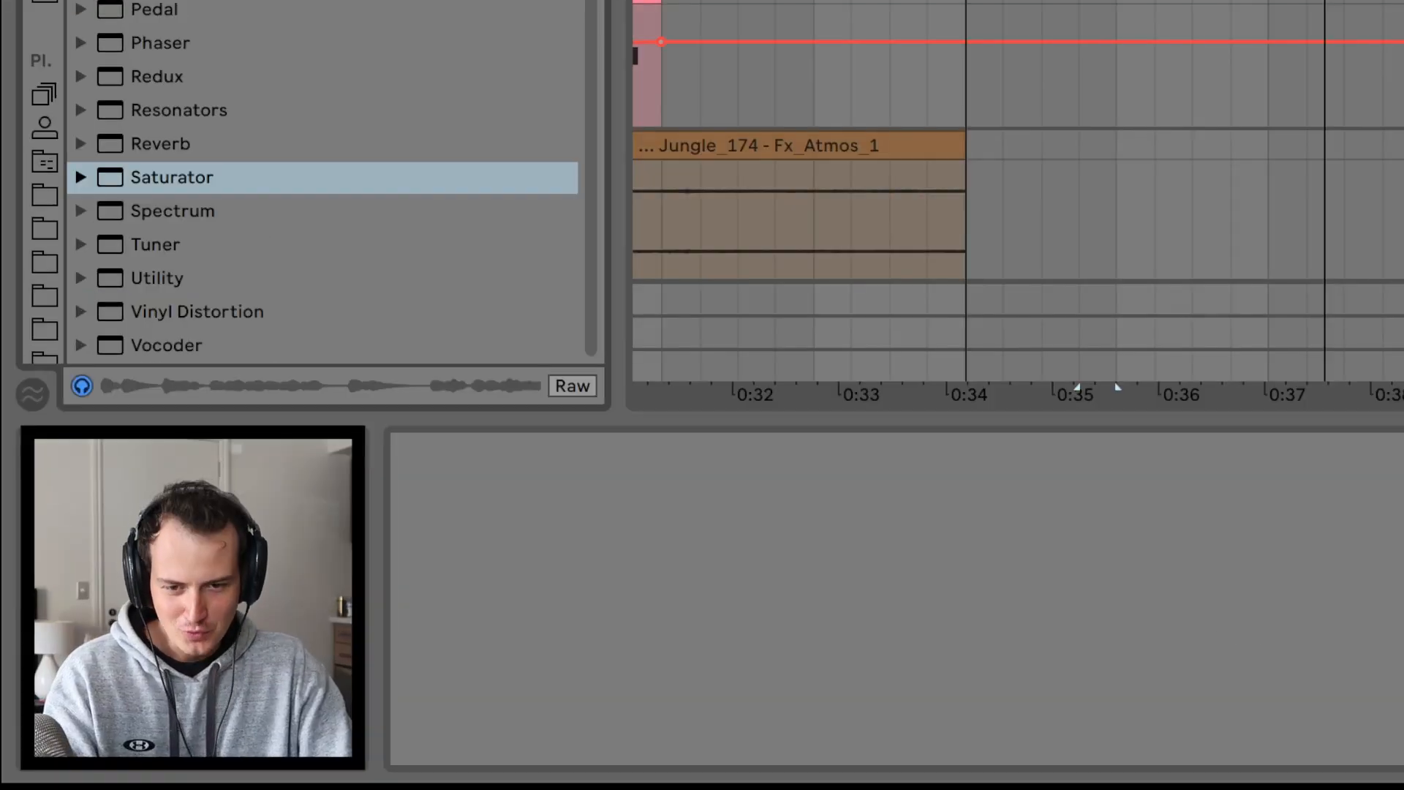
click(27, 275)
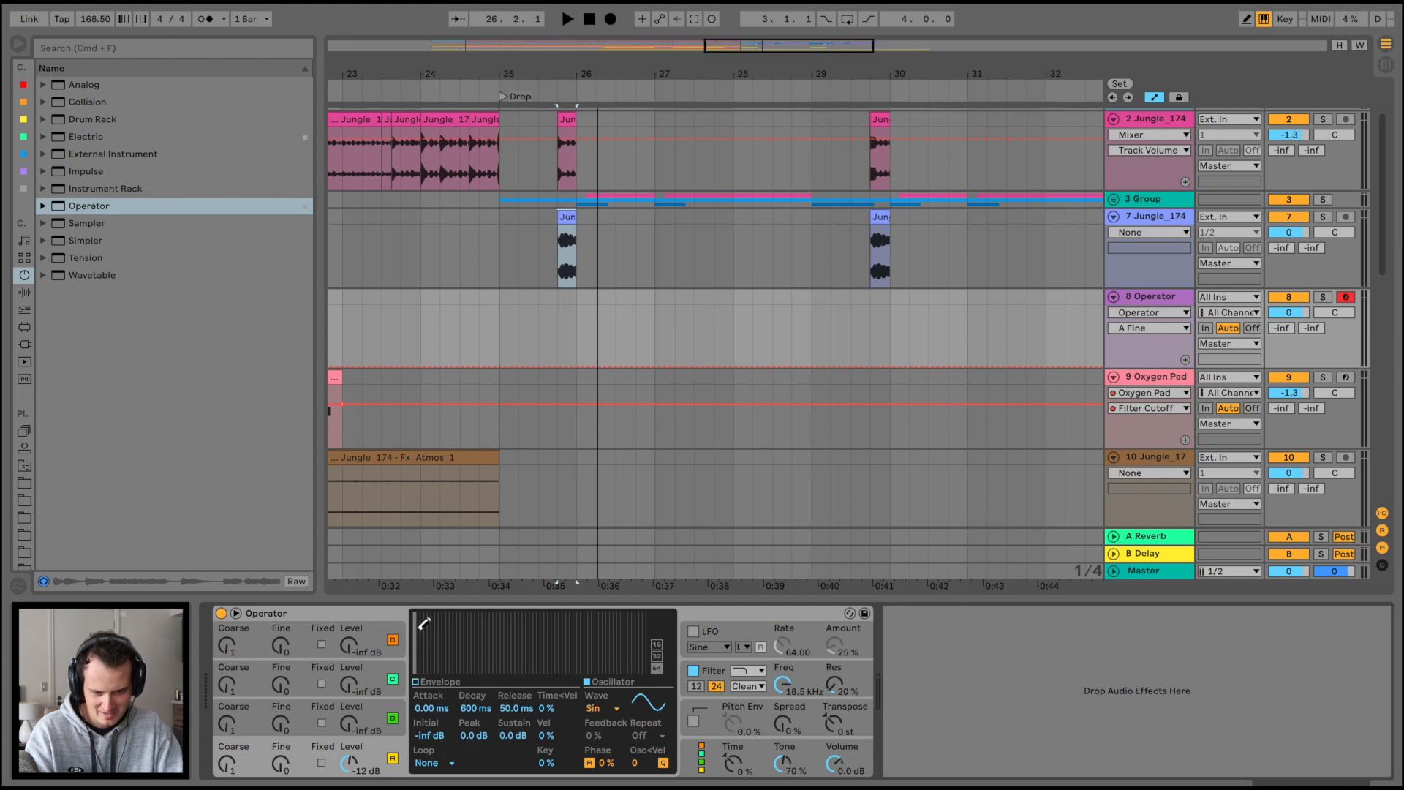
Draw custom partials into Operator's oscillator A waveform and add the Overdrive effect to track 8
click(422, 622)
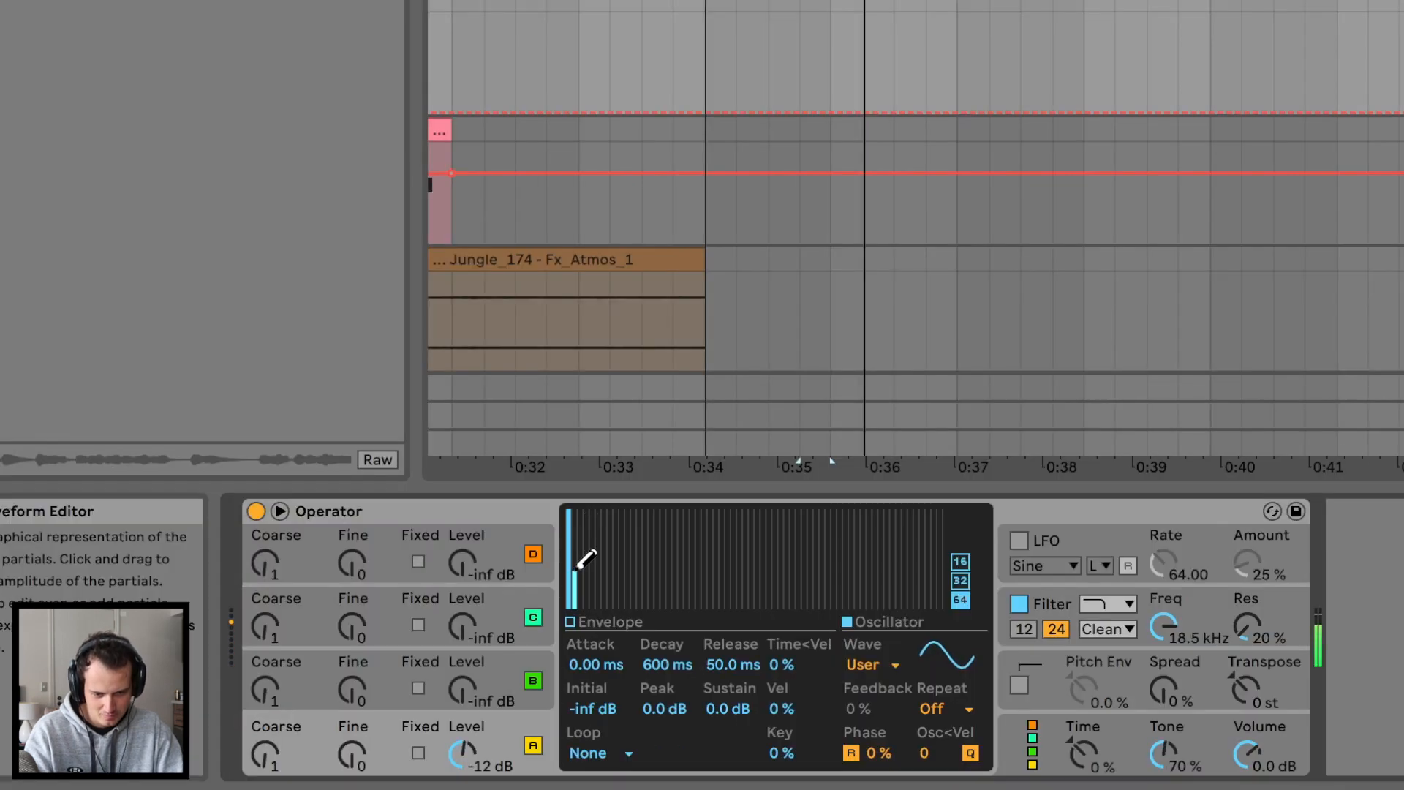
click(24, 293)
double_click(45, 118)
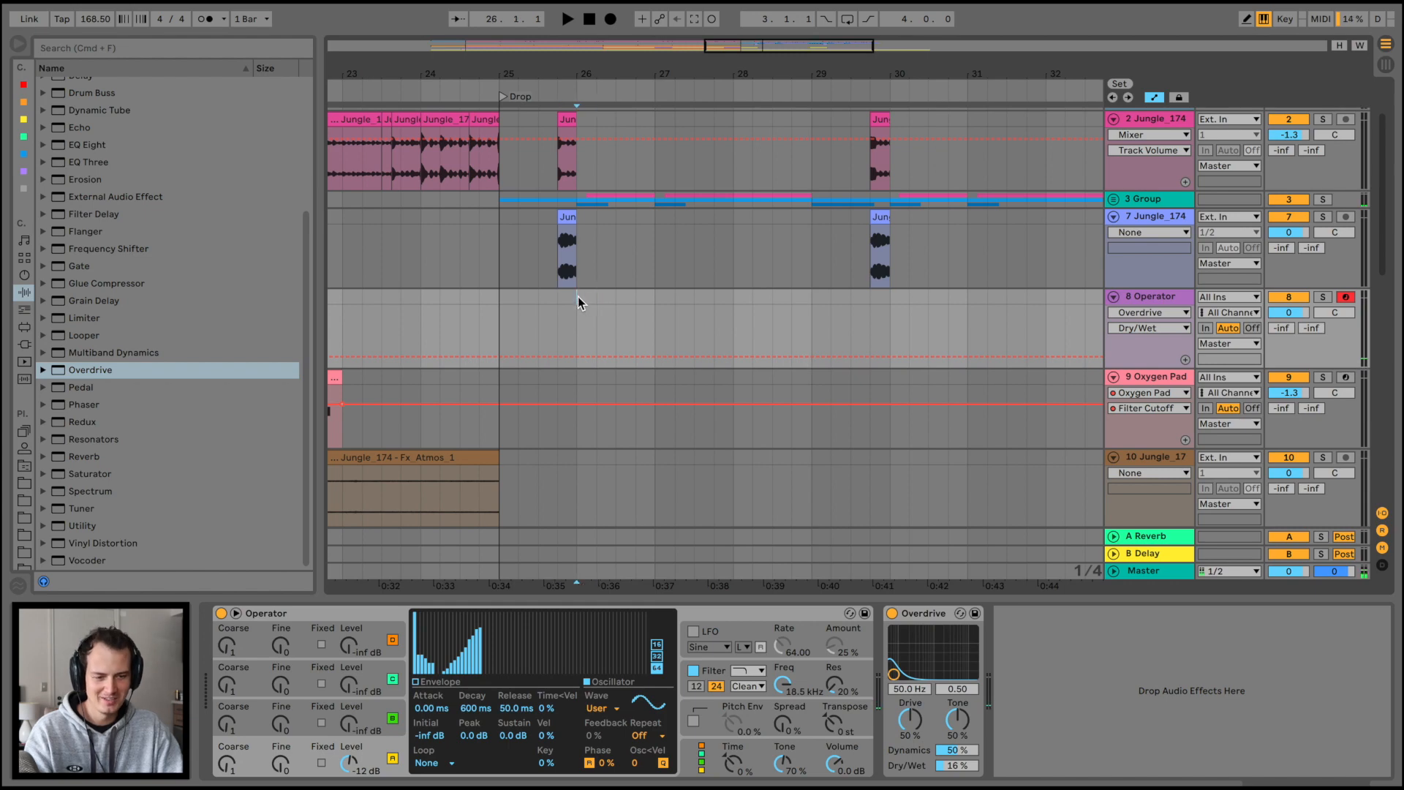
Record an F0 bass clip from bar 26 to 29 on track 8 and shift its first three short notes slightly earlier
key(space)
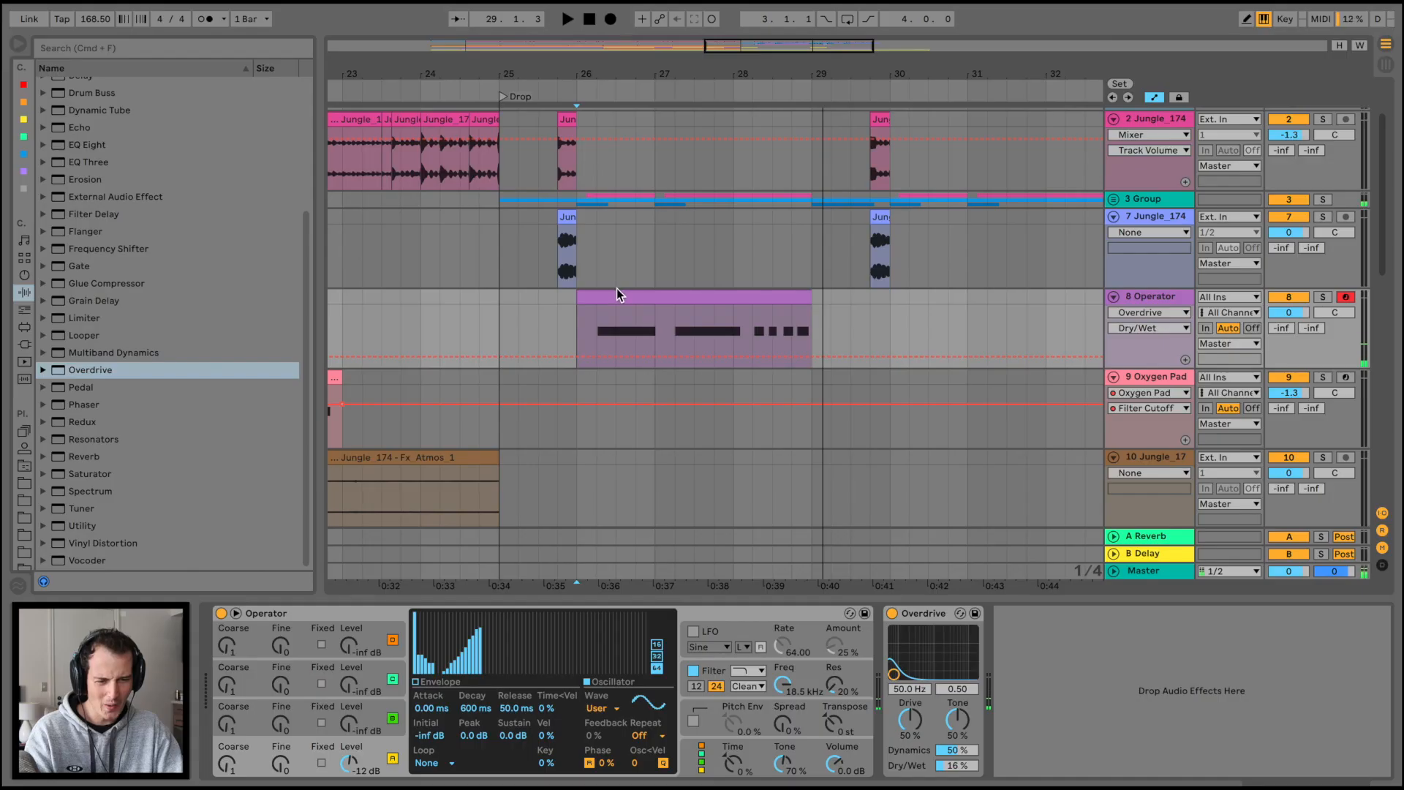
double_click(613, 298)
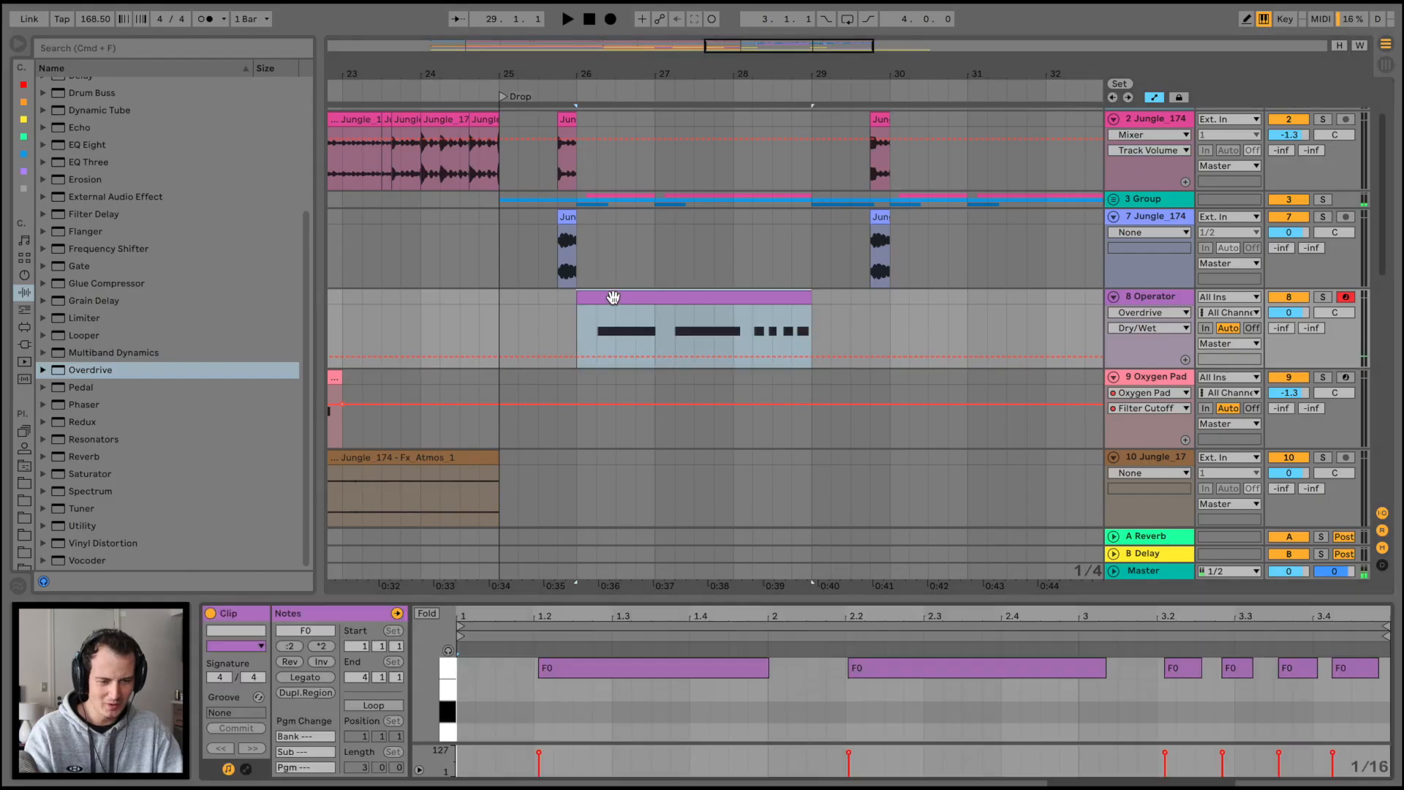
drag(1192, 669, 1298, 666)
key(space)
click(1359, 667)
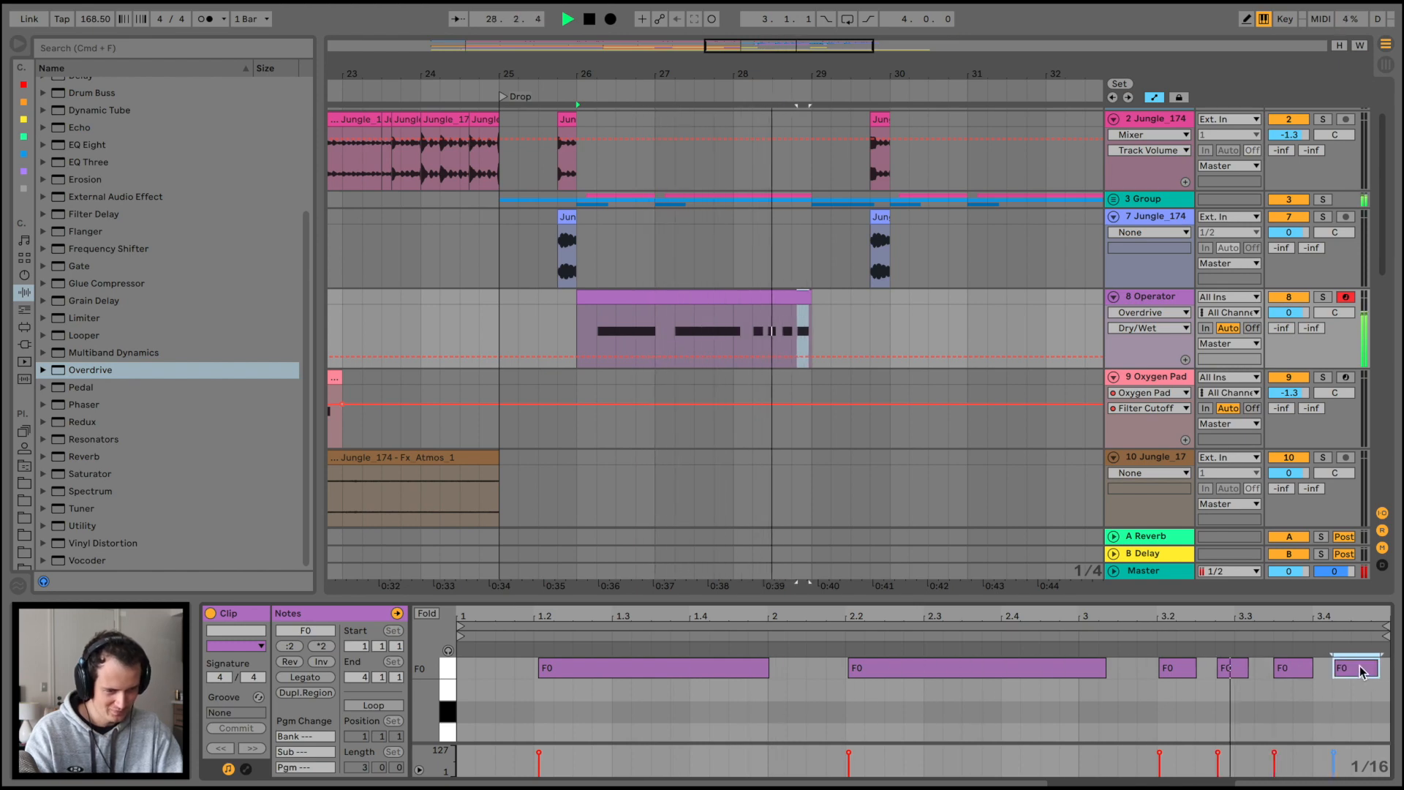
key(space)
Enable Operator's pitch envelope on track 8 with a decay of 159 ms and an amount of 62%, auditioning the bass
key(shift+Tab)
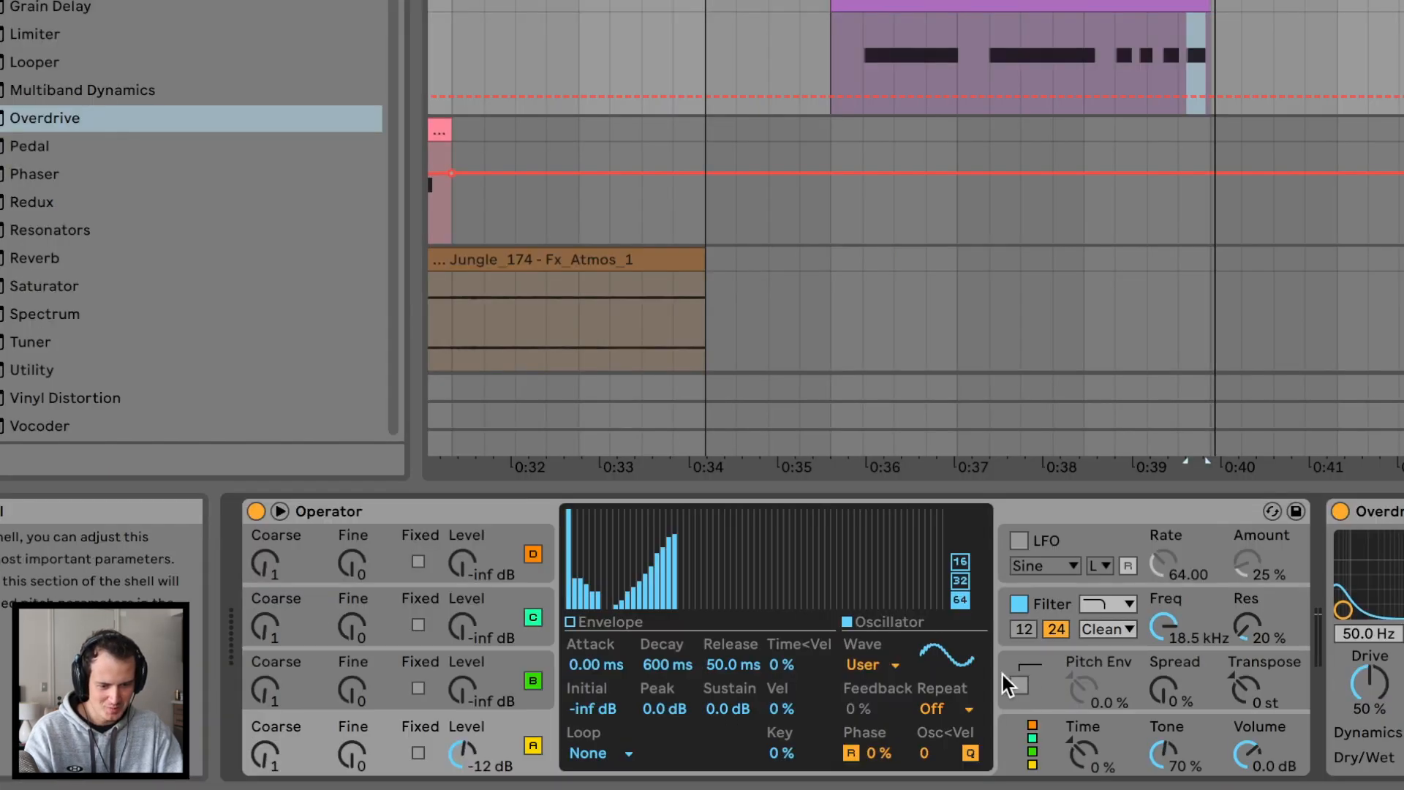
click(690, 715)
click(1019, 684)
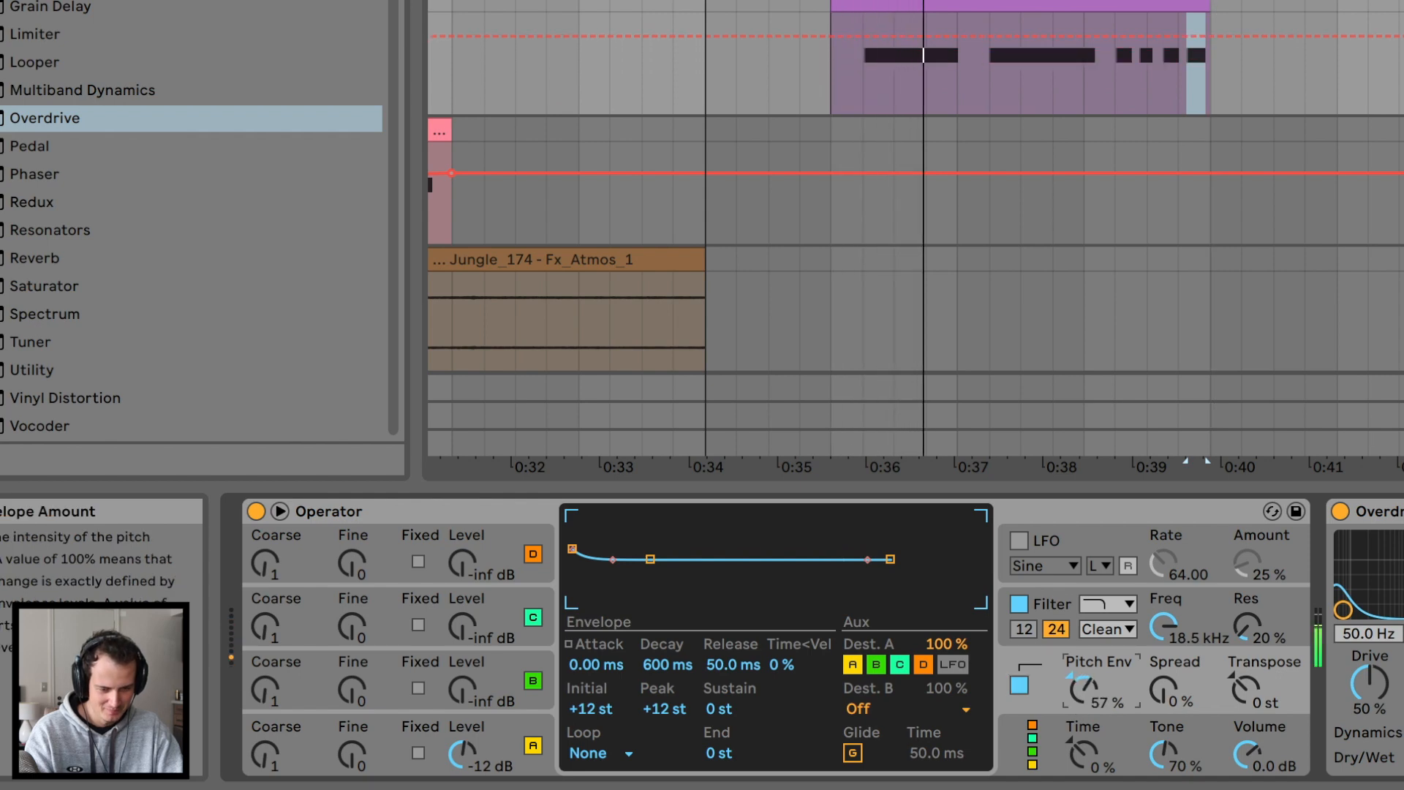
drag(1083, 688, 1081, 695)
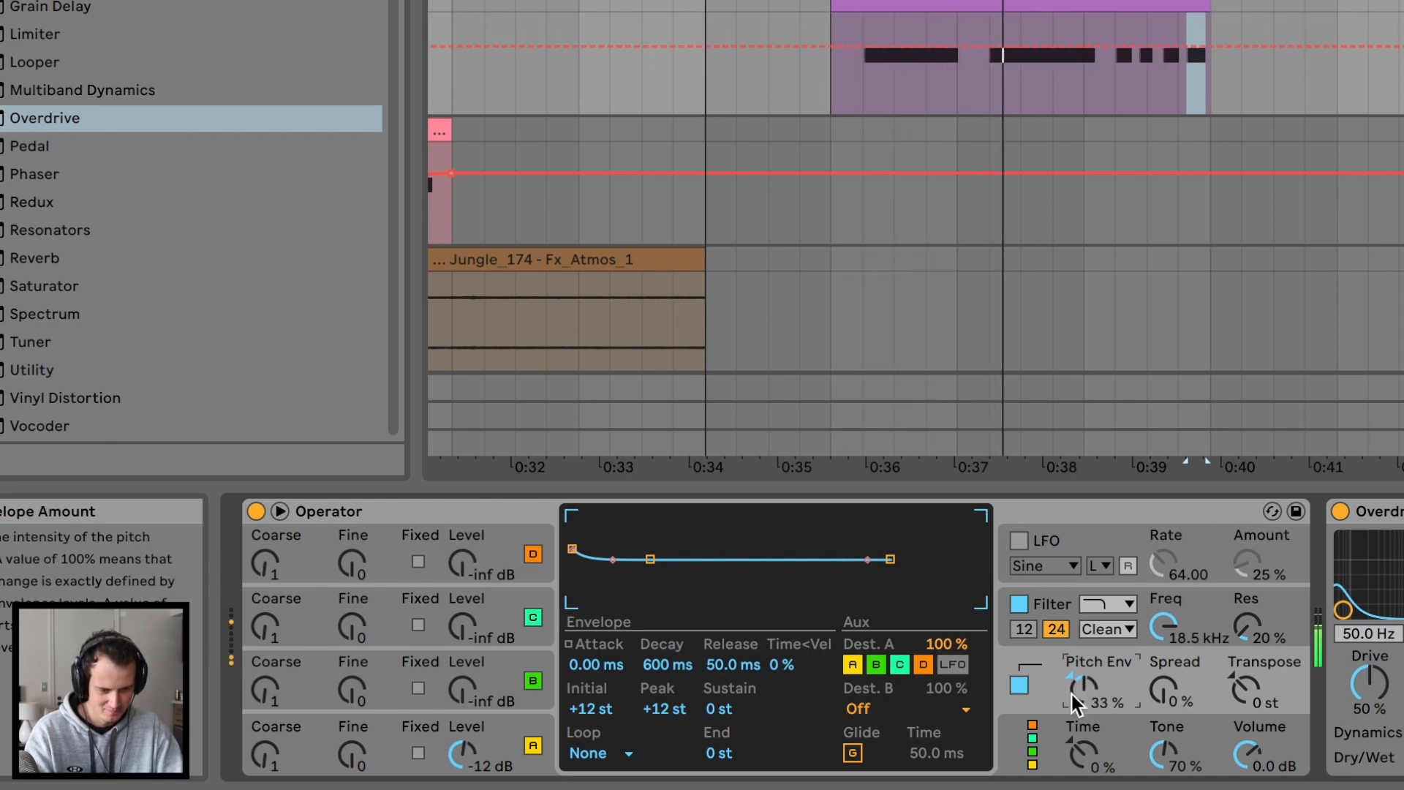
drag(677, 663, 677, 709)
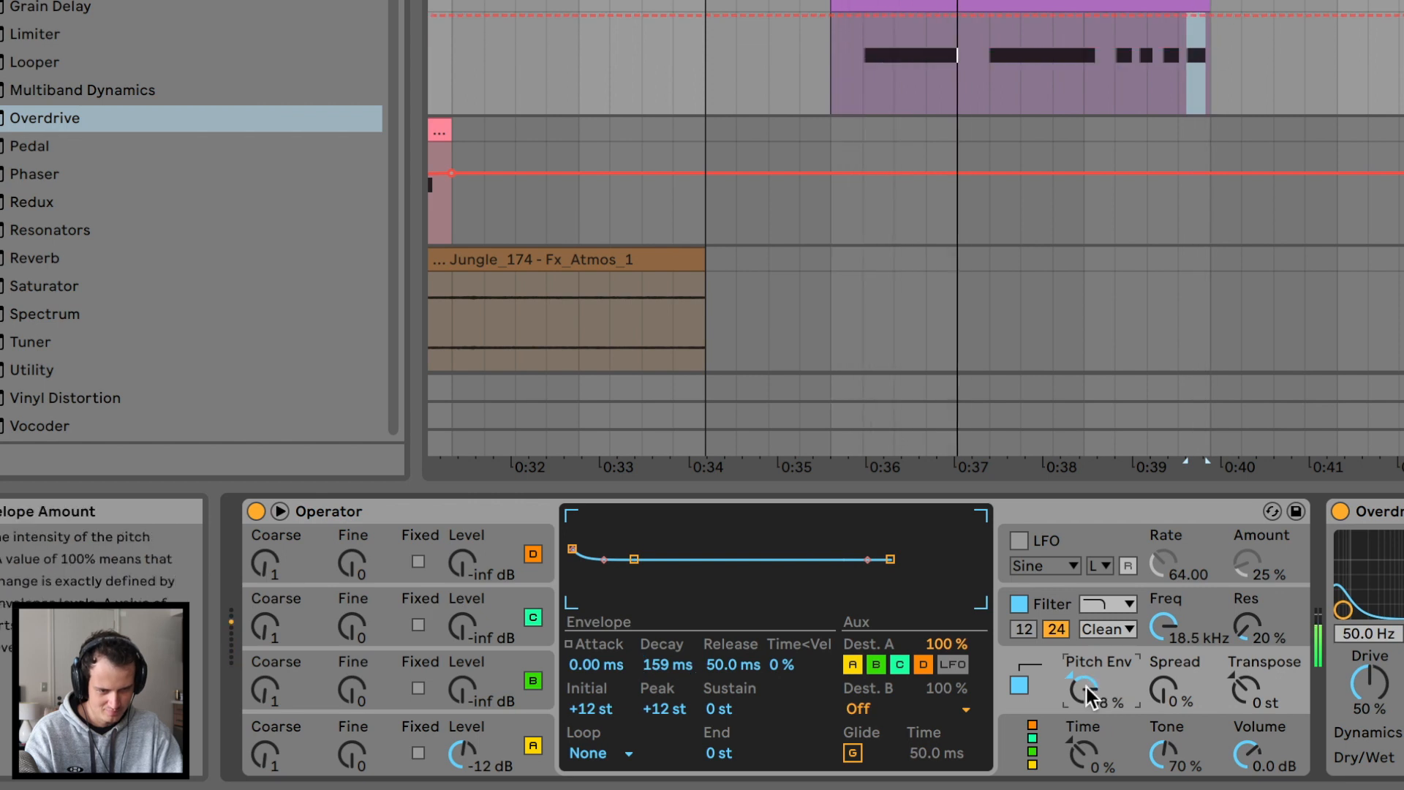
drag(1083, 687, 1083, 705)
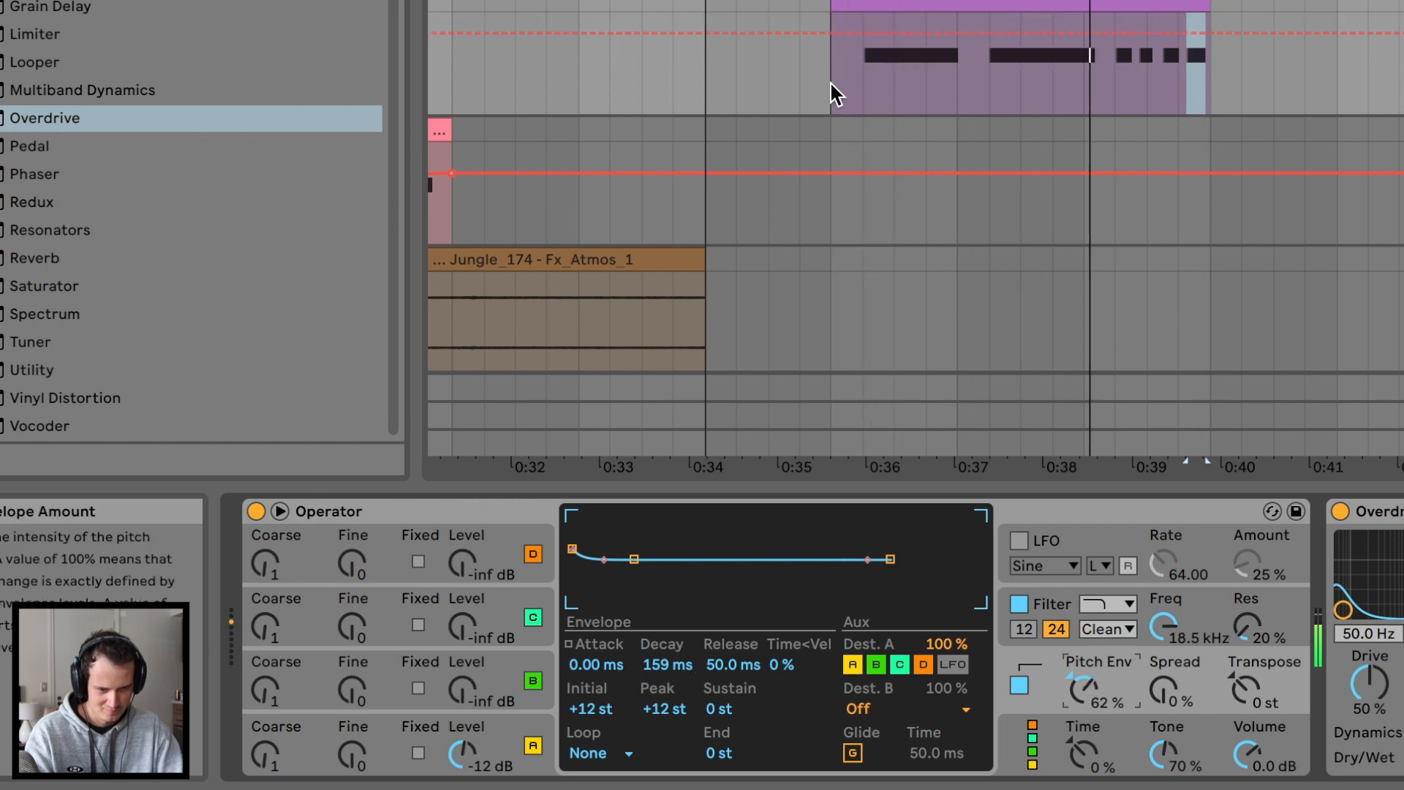
click(771, 3)
key(space)
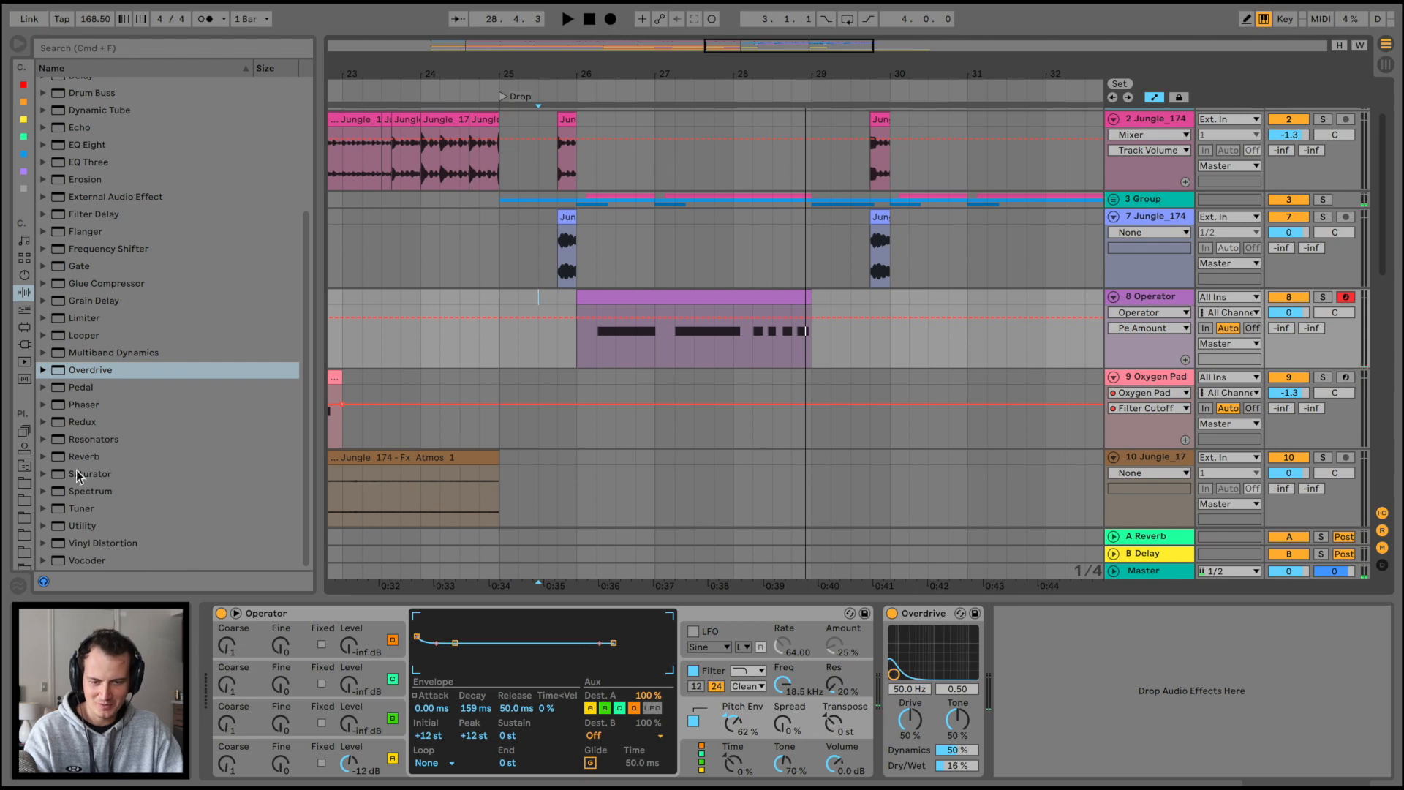
Load iZotope Trash 2 after Overdrive on track 8 and set its Stage 1 distortion type to Smooth Overdrive
click(28, 348)
scroll(125, 512, down, 5)
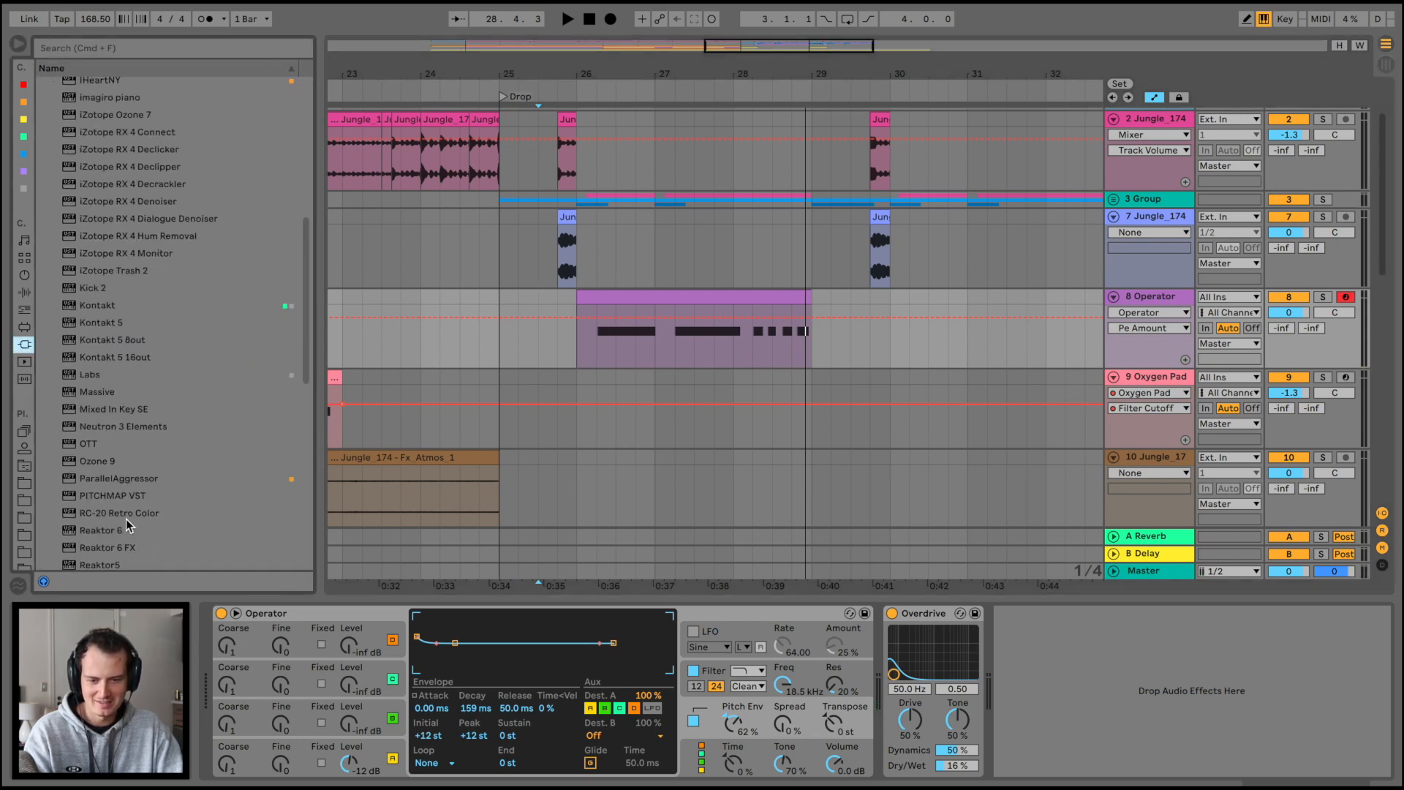
drag(113, 270, 1186, 684)
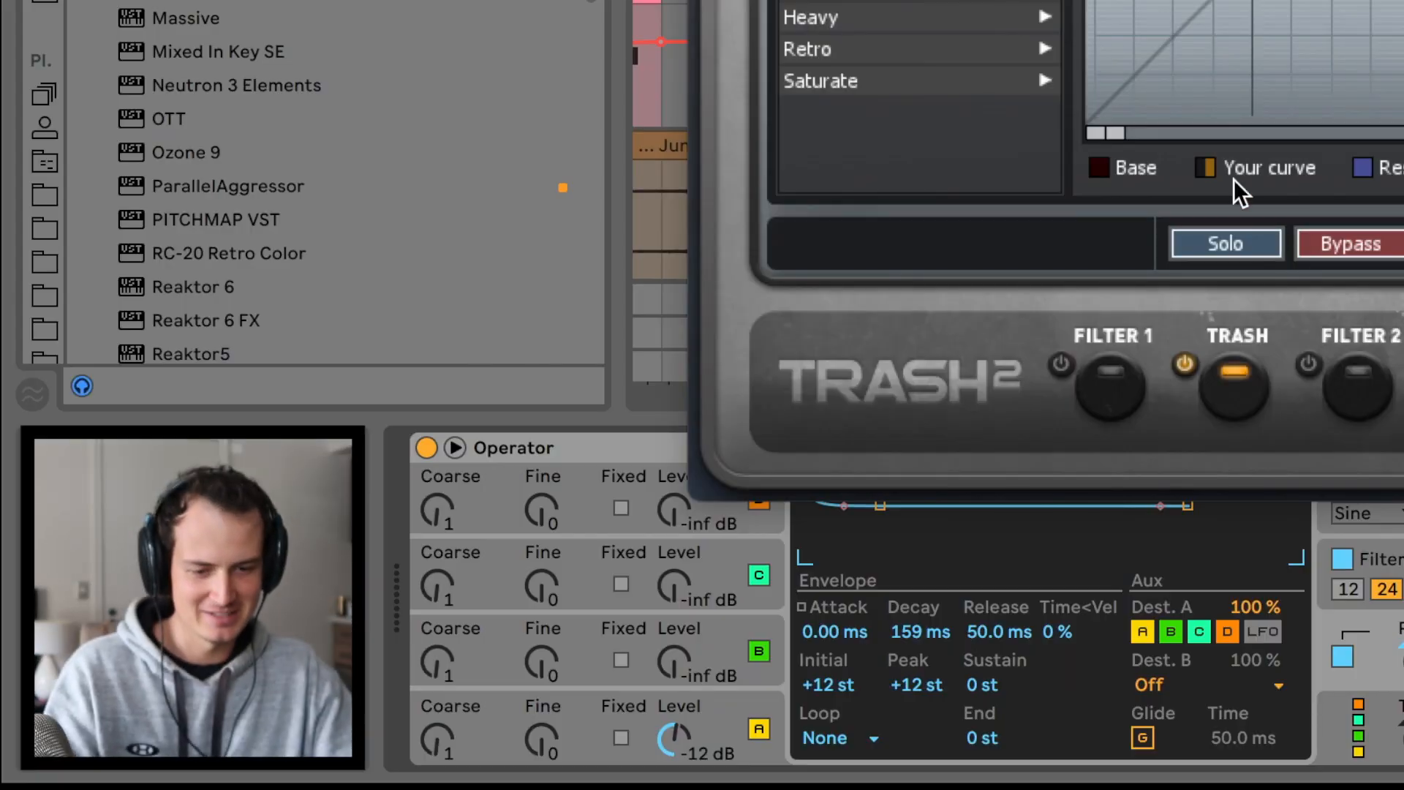
click(468, 342)
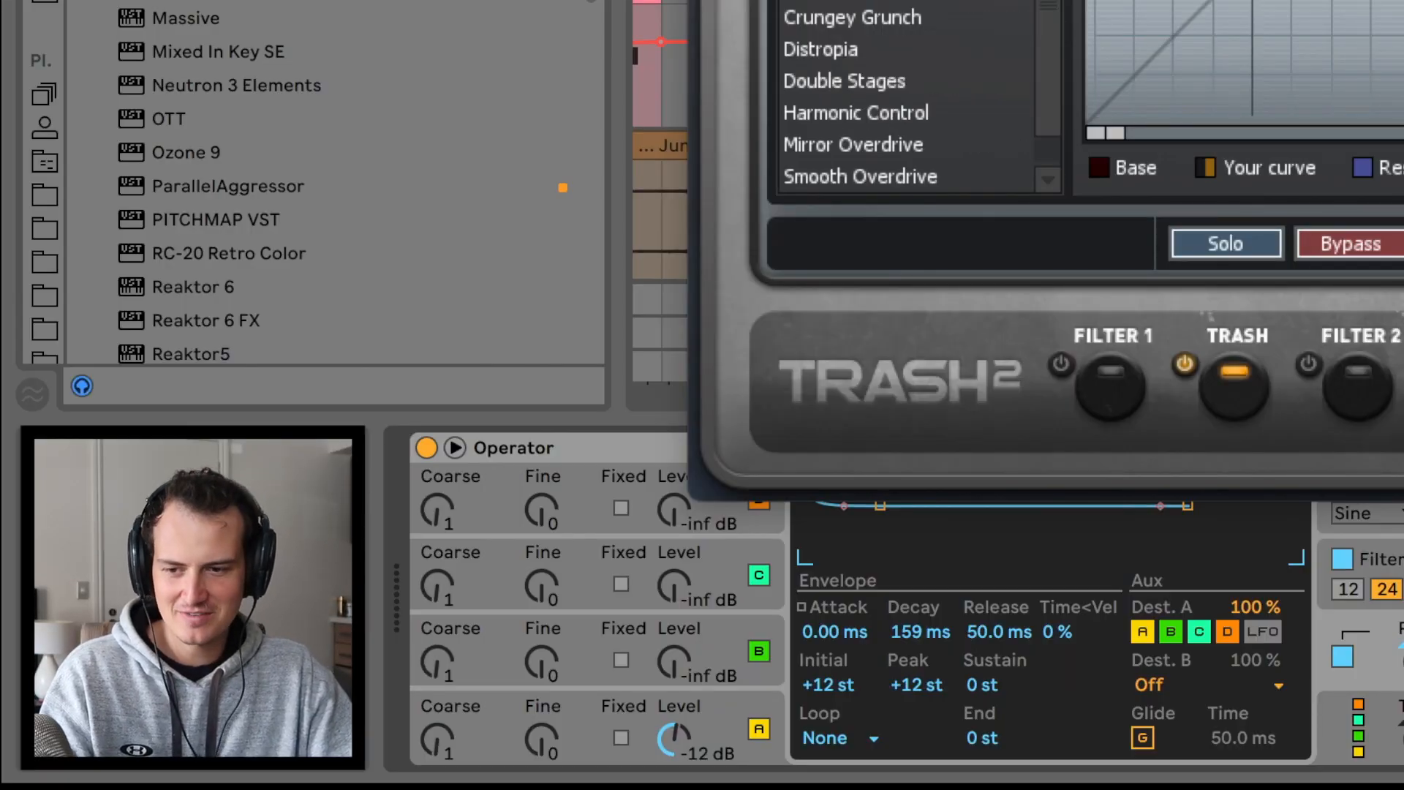
click(854, 145)
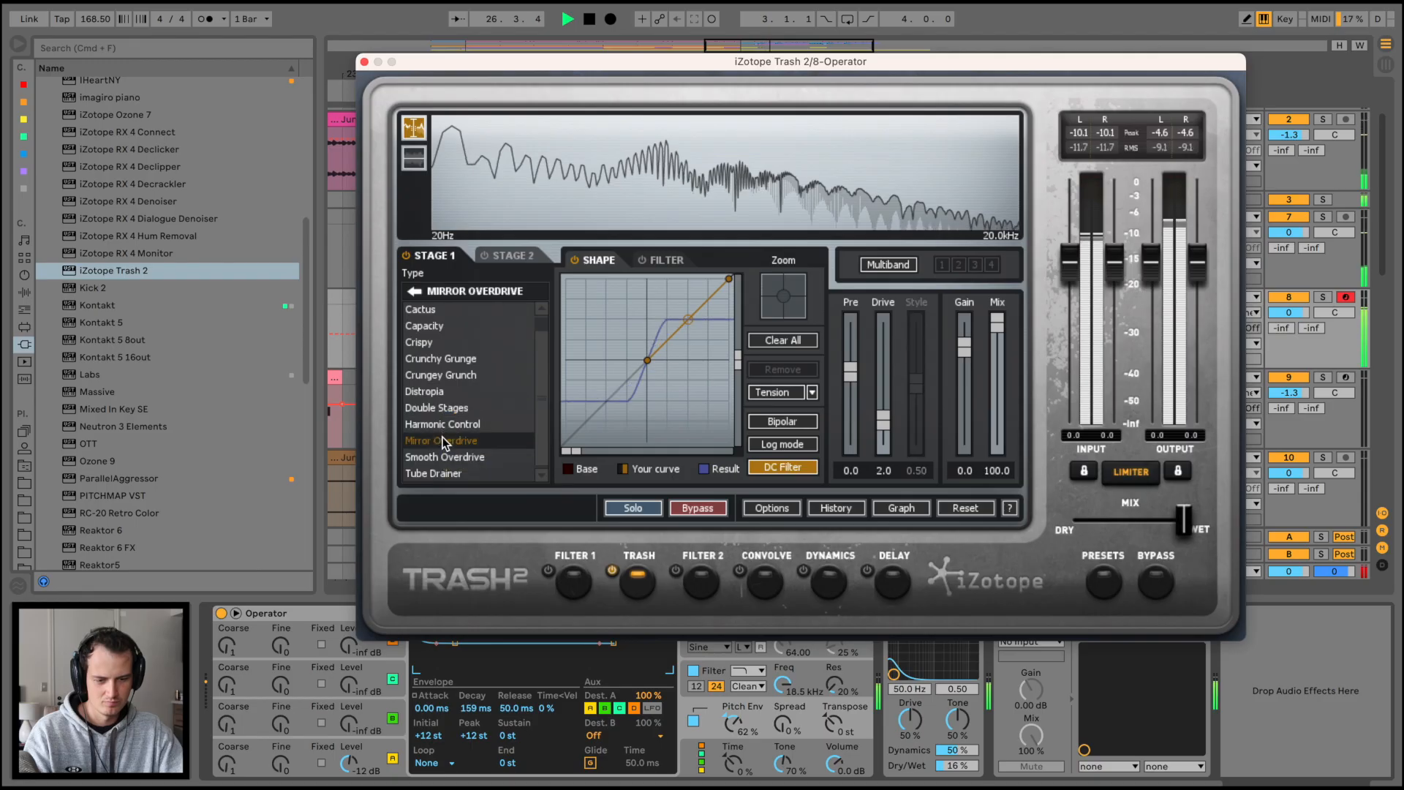
click(441, 457)
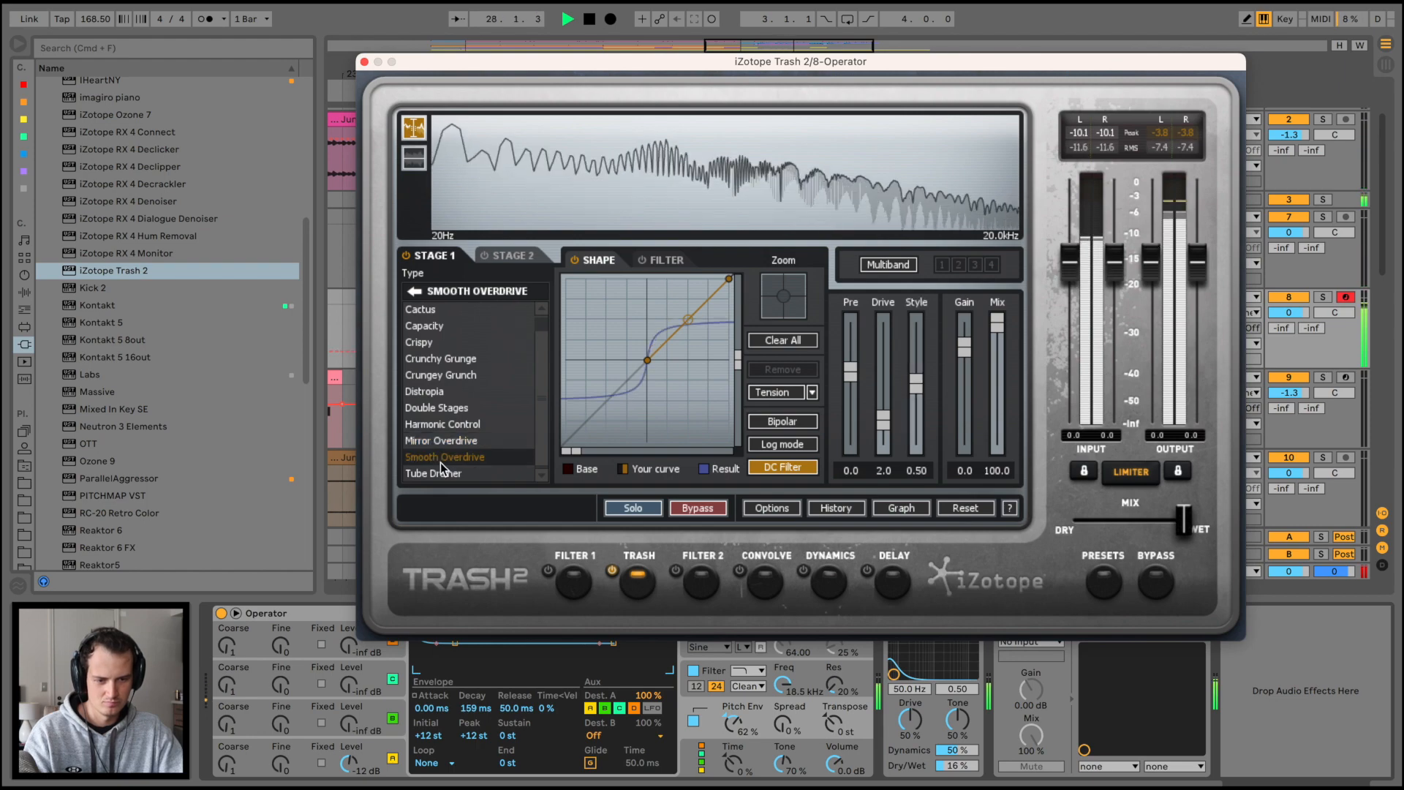
click(364, 62)
Remove oscillator A's higher partials and set Erosion on track 8 to Wide Noise at 1.50 kHz with an amount of 52.5
click(317, 740)
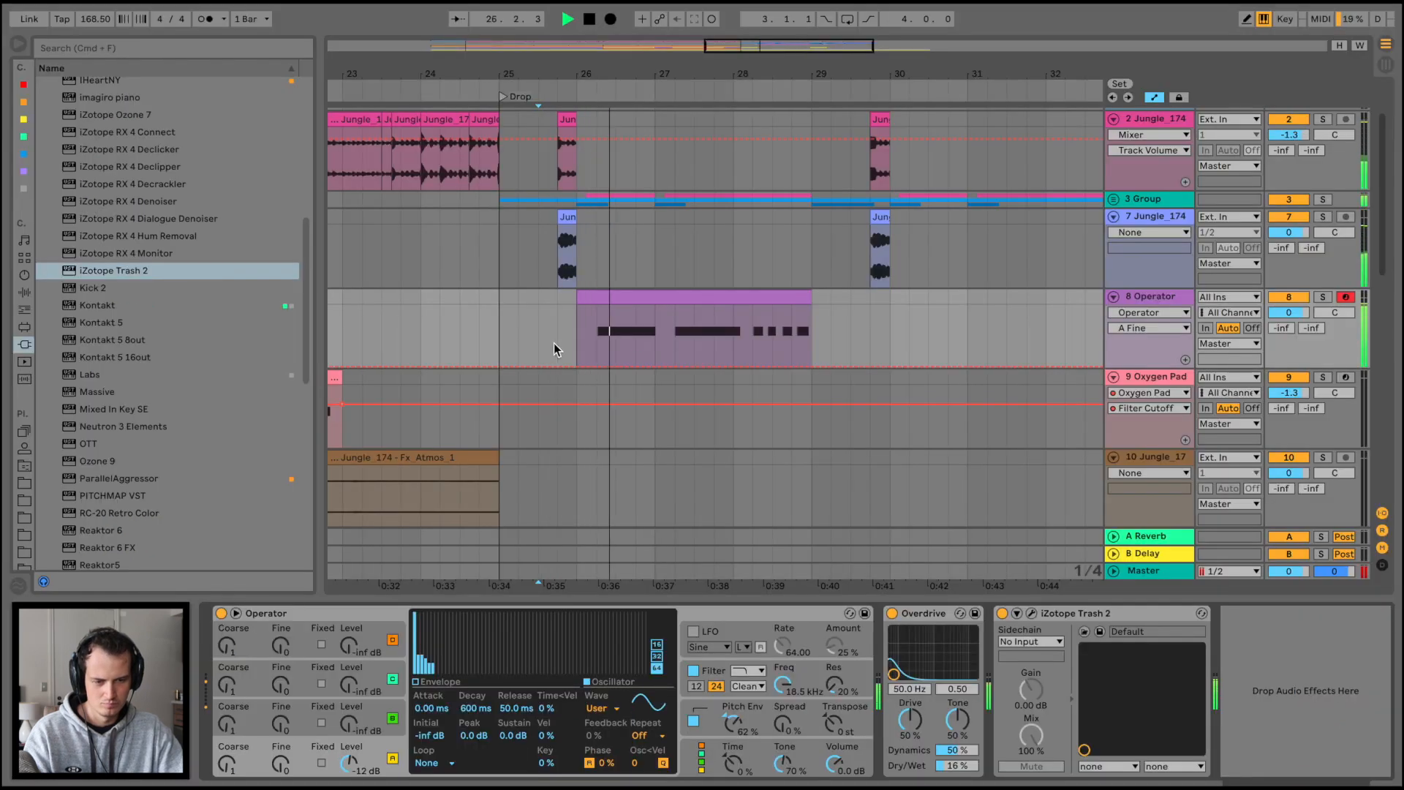
click(582, 297)
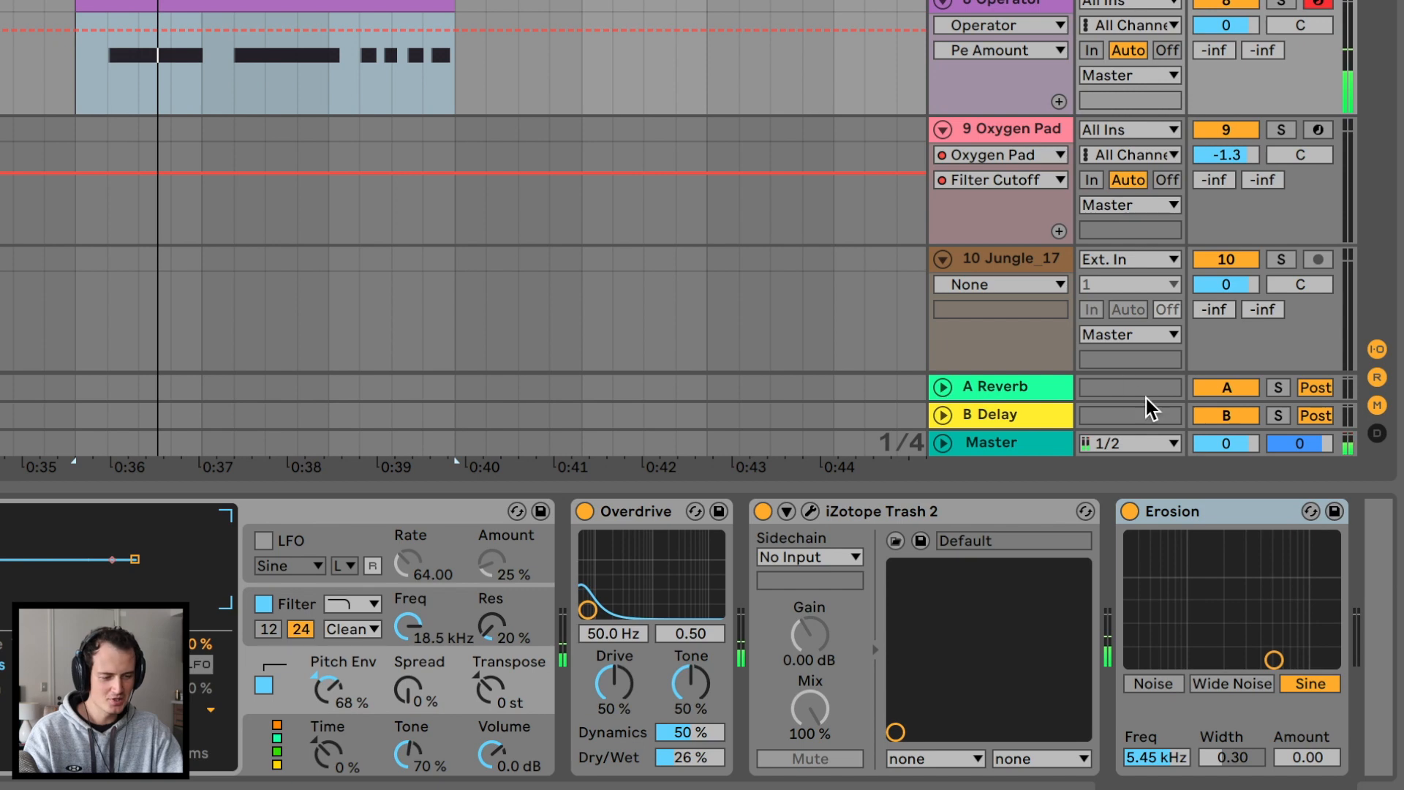
drag(1276, 658, 1275, 630)
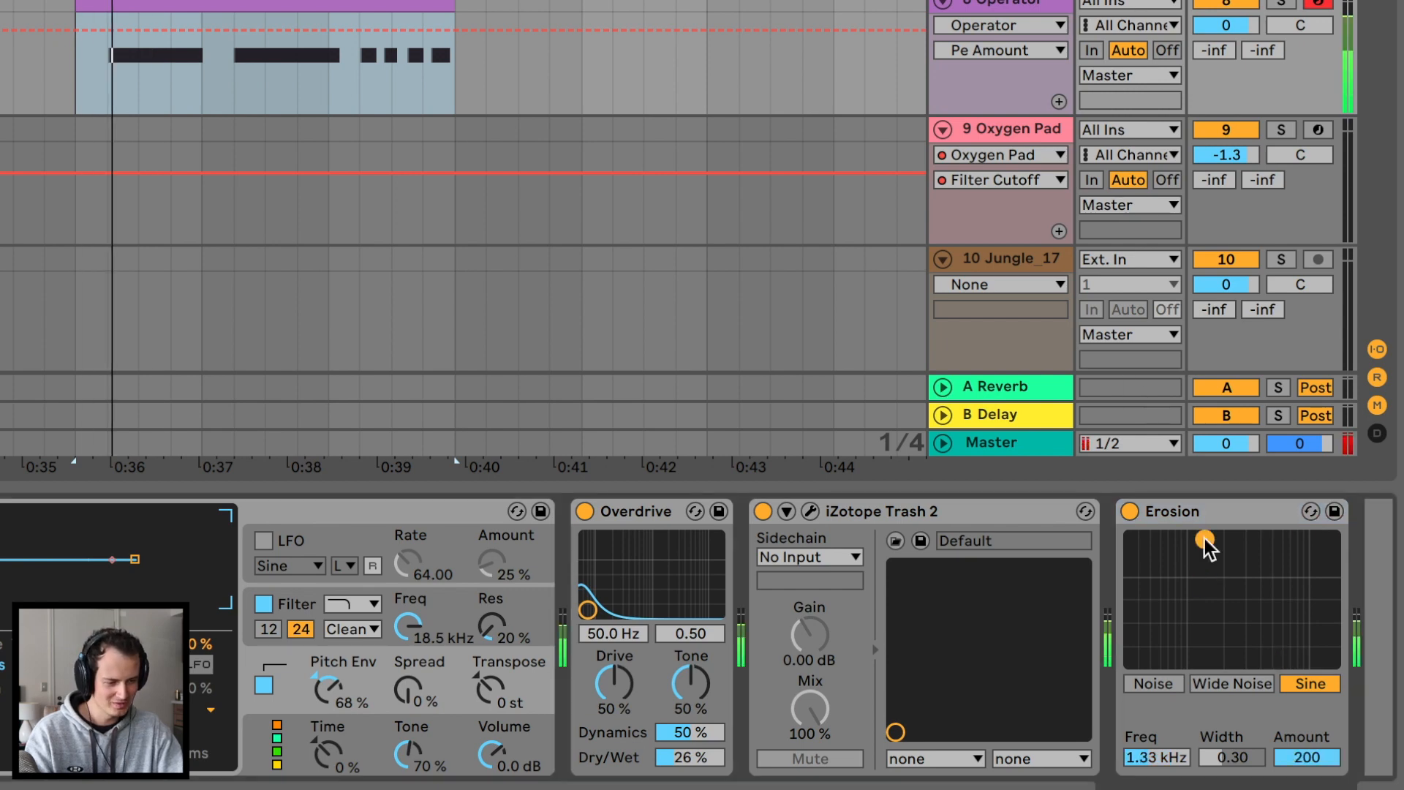
drag(1205, 538, 1207, 589)
click(1232, 689)
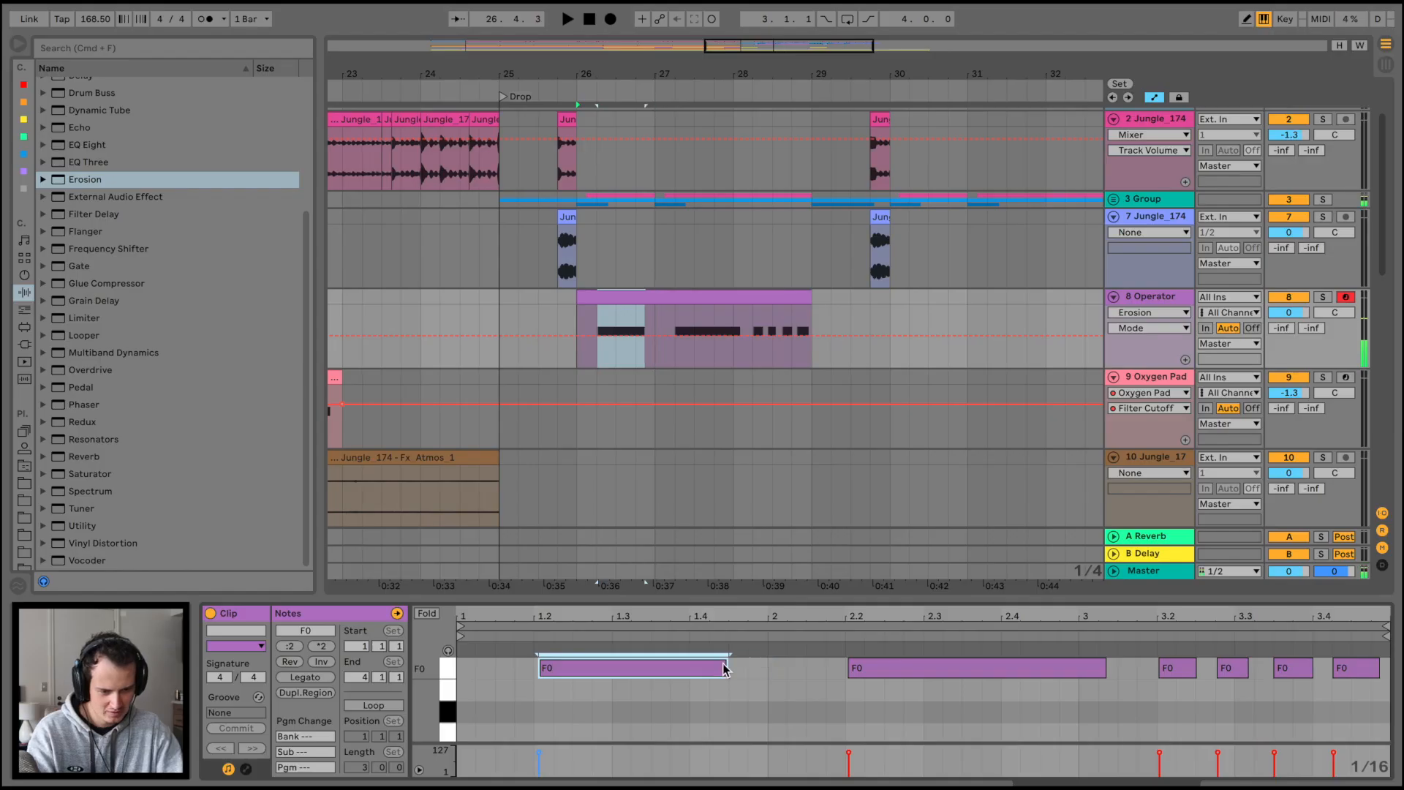
Shorten the two long F0 notes in the Operator bass clip
drag(1101, 665, 994, 666)
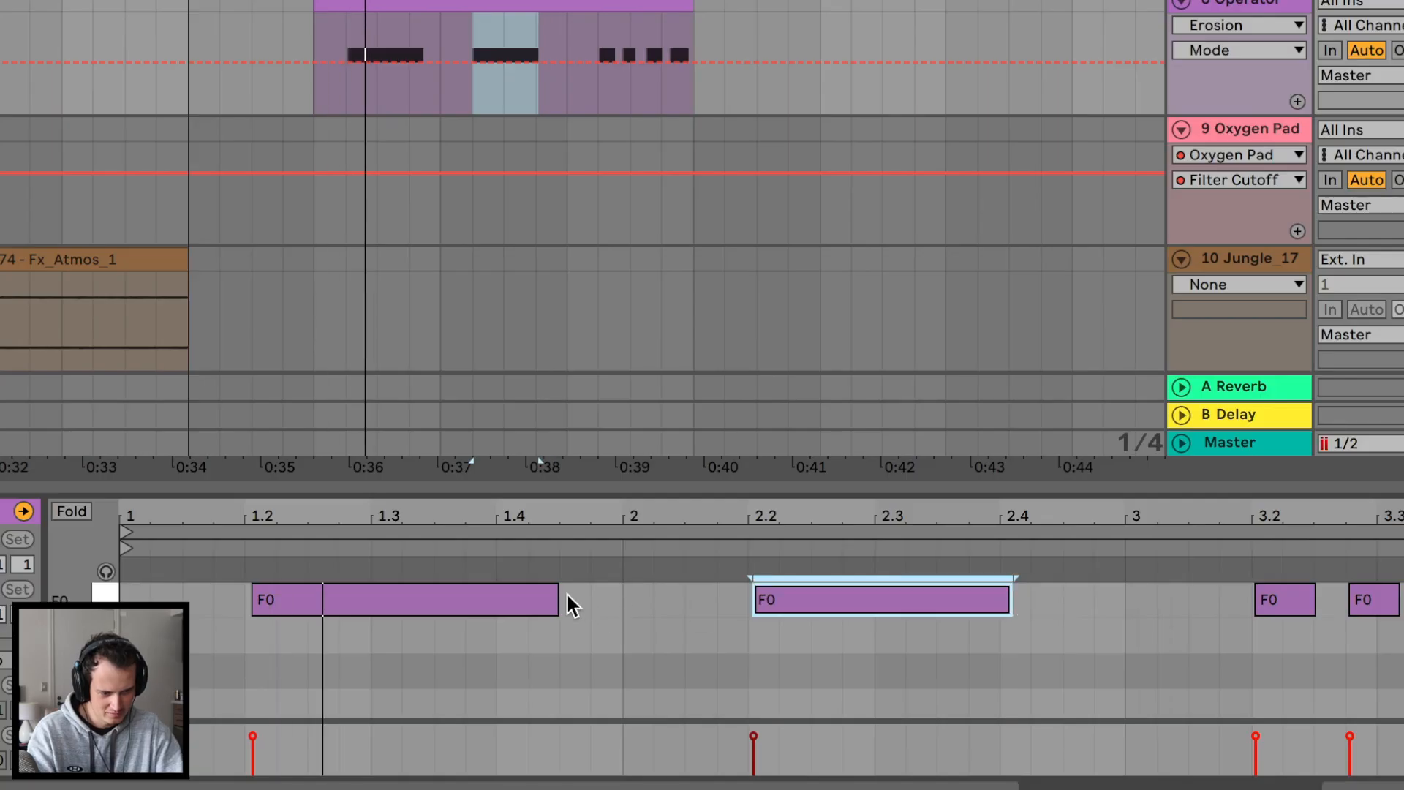
click(722, 664)
drag(555, 594, 514, 594)
drag(1003, 601, 974, 601)
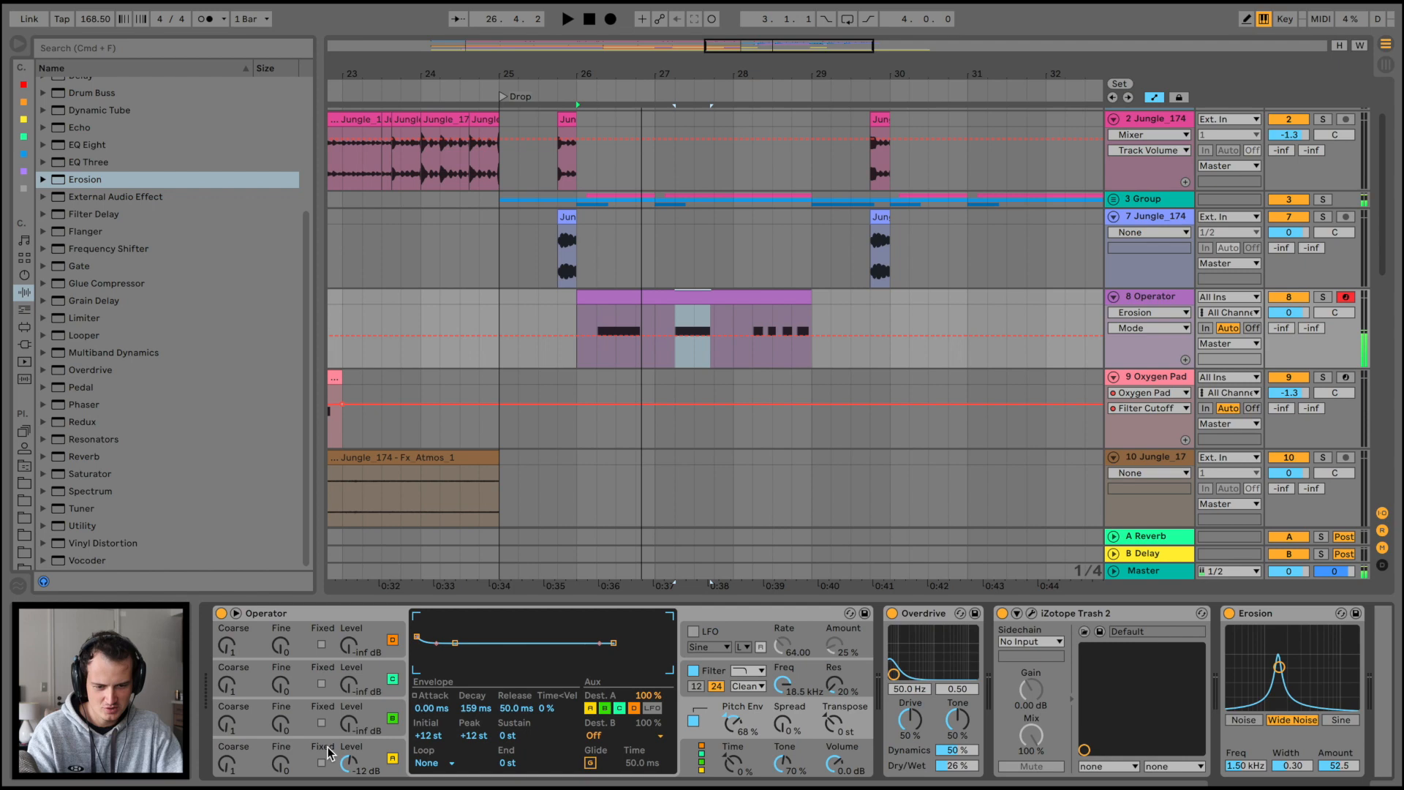
Show oscillator A's volume envelope in Operator and adjust its release time
click(305, 753)
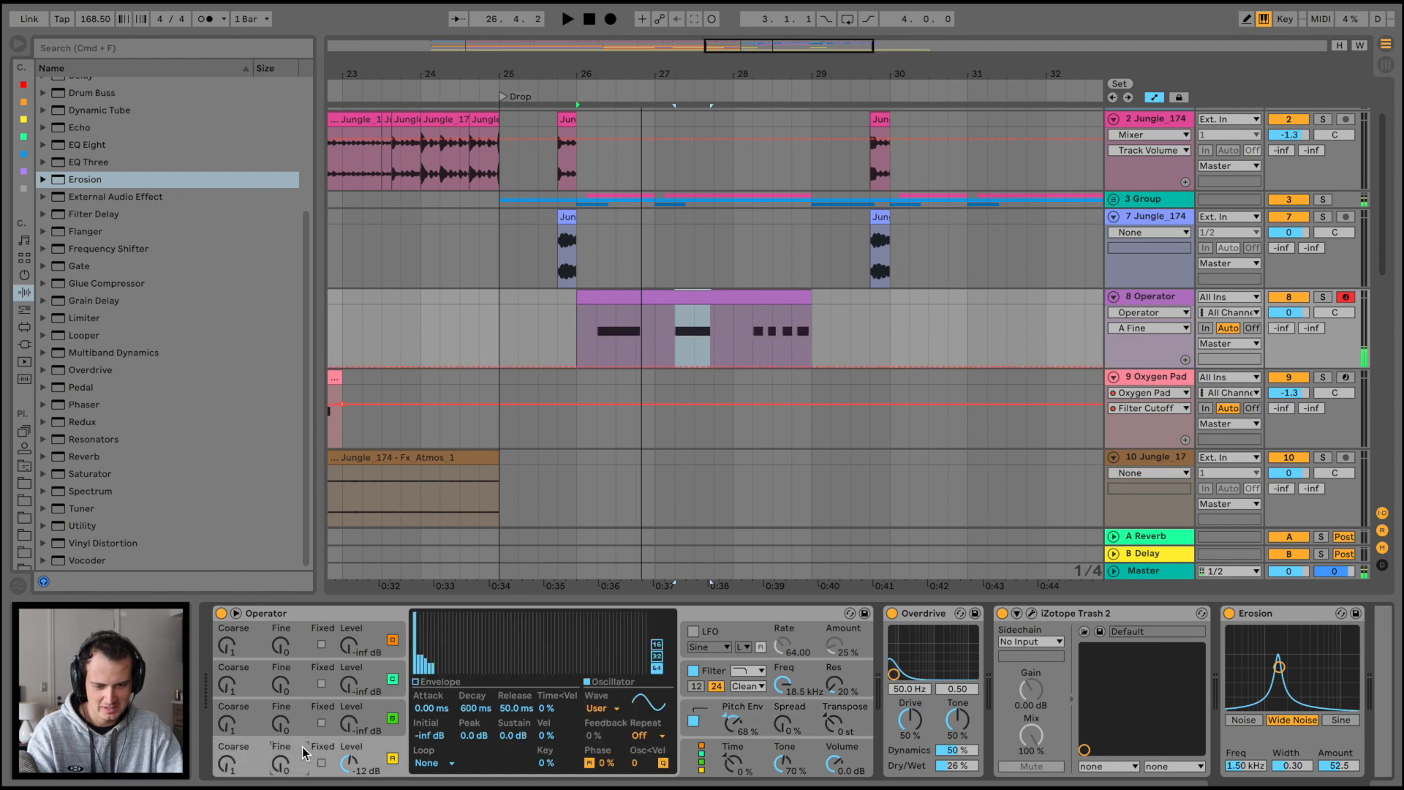
click(515, 707)
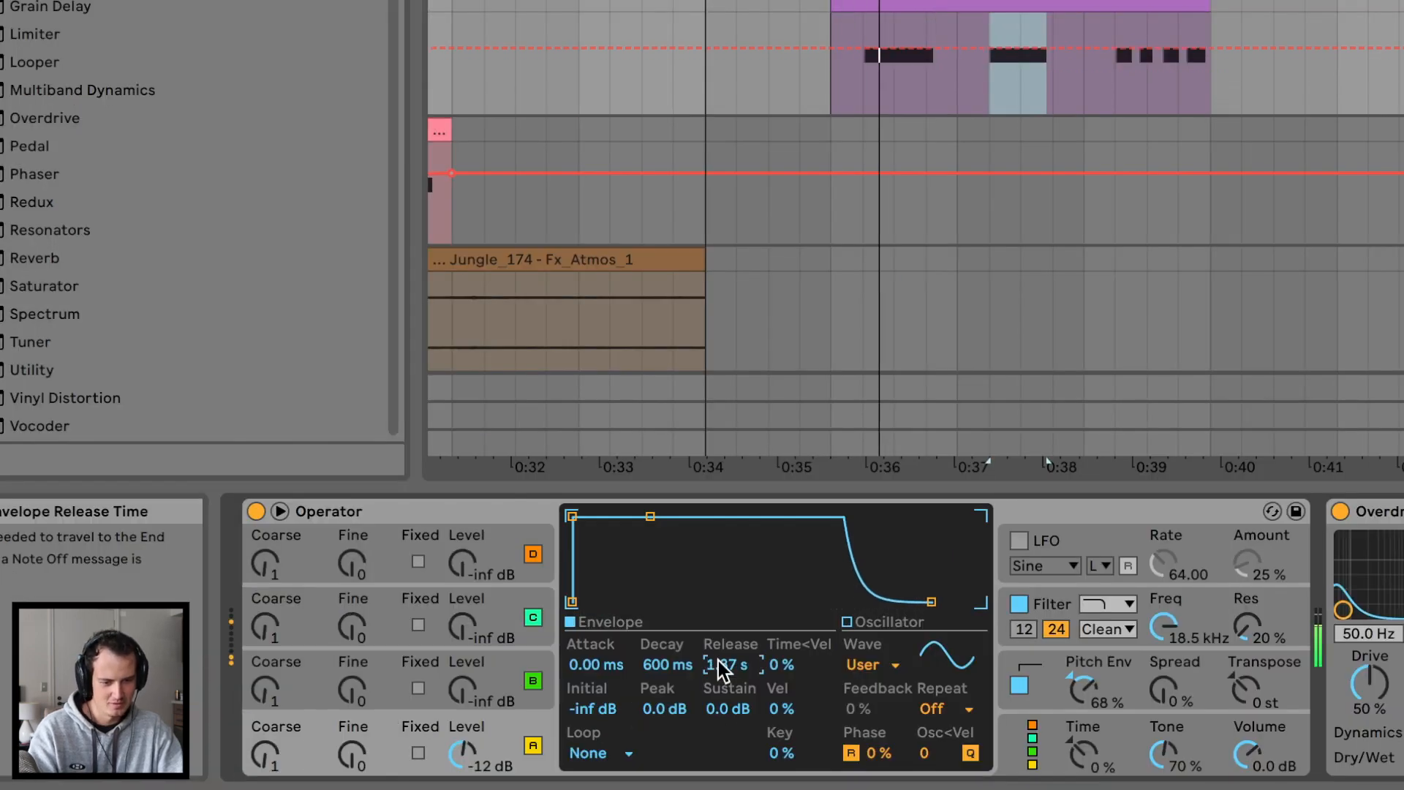
drag(720, 666, 720, 658)
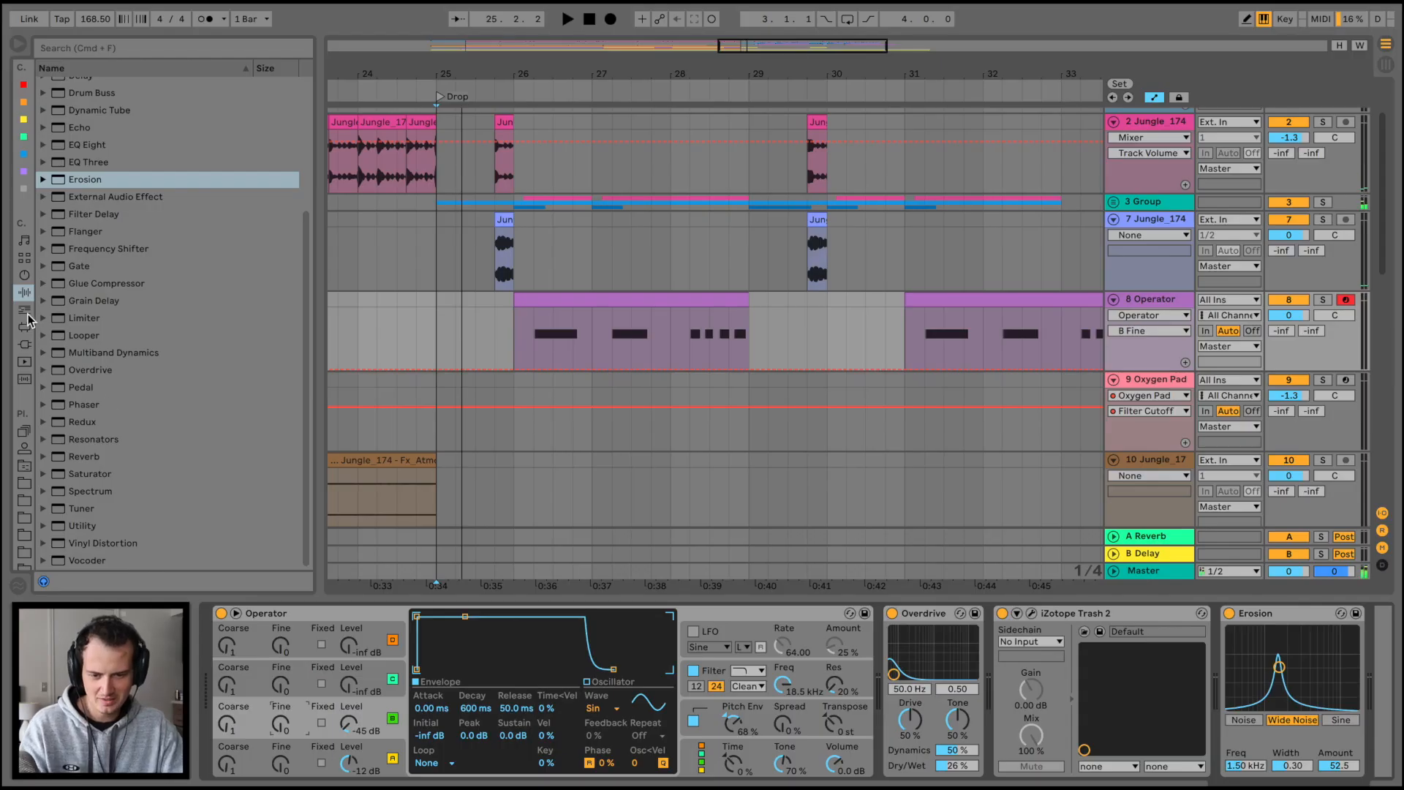
Add a Max LFO mapped to Osc-B Level and set a second Erosion to 3.50 kHz, width 0.75 and amount 200
click(25, 310)
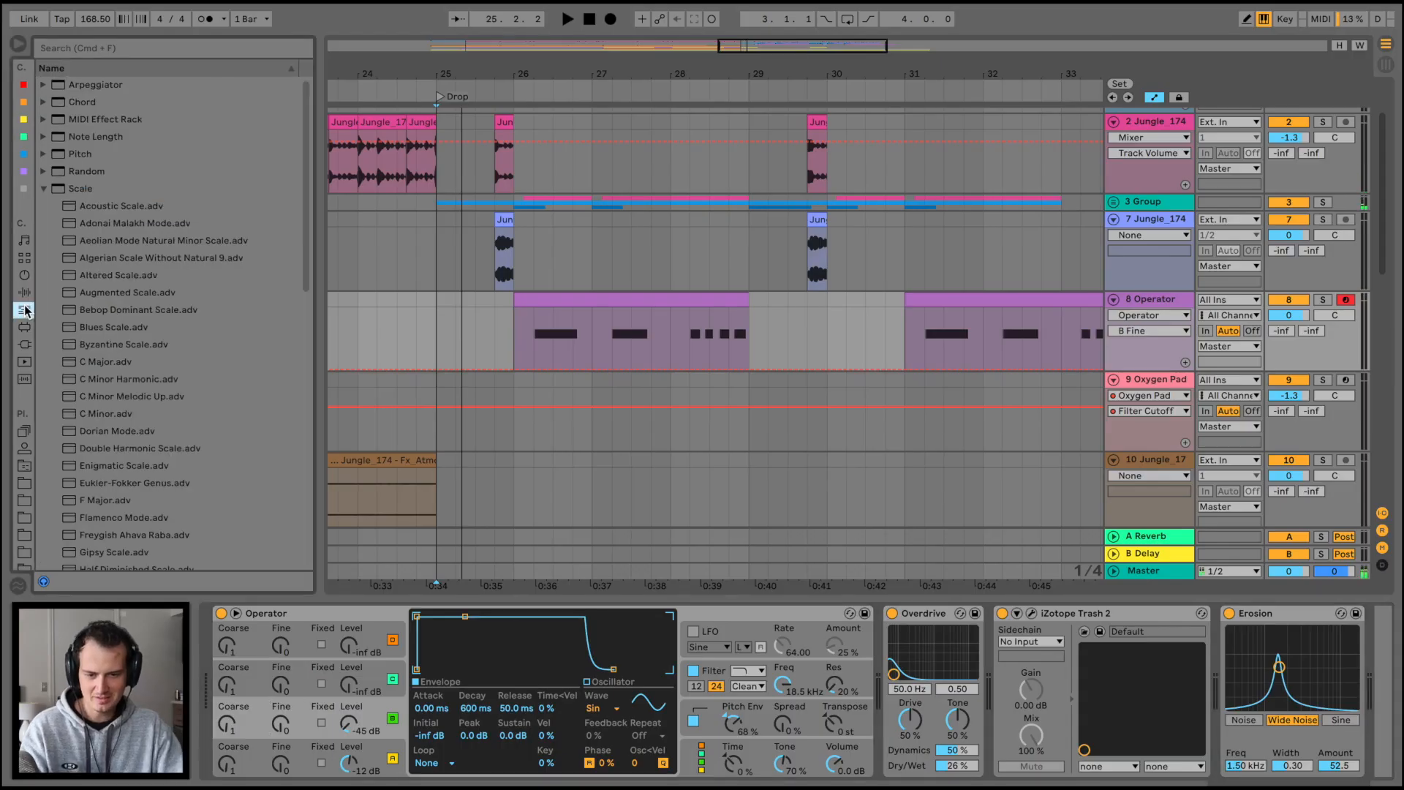
click(23, 326)
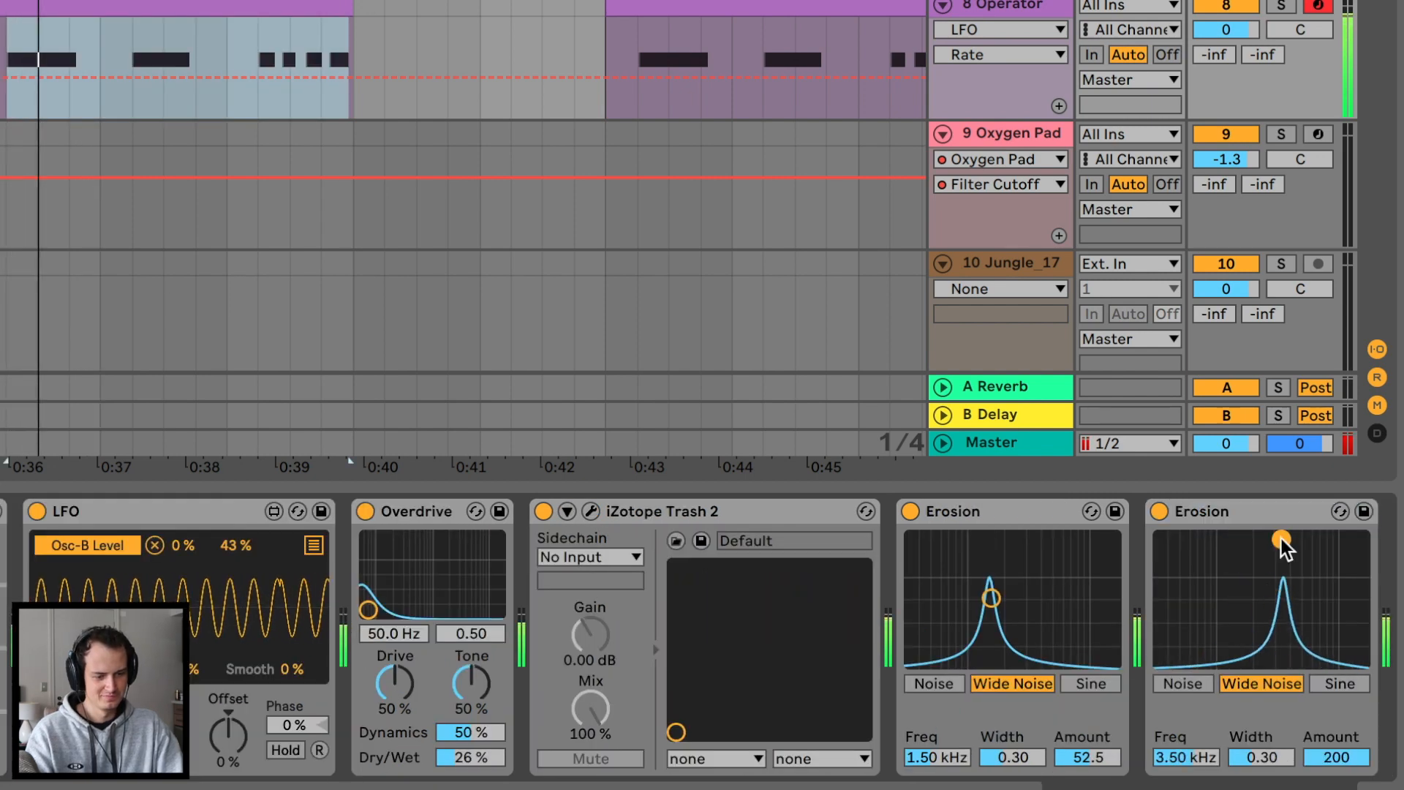
drag(1281, 543, 1280, 483)
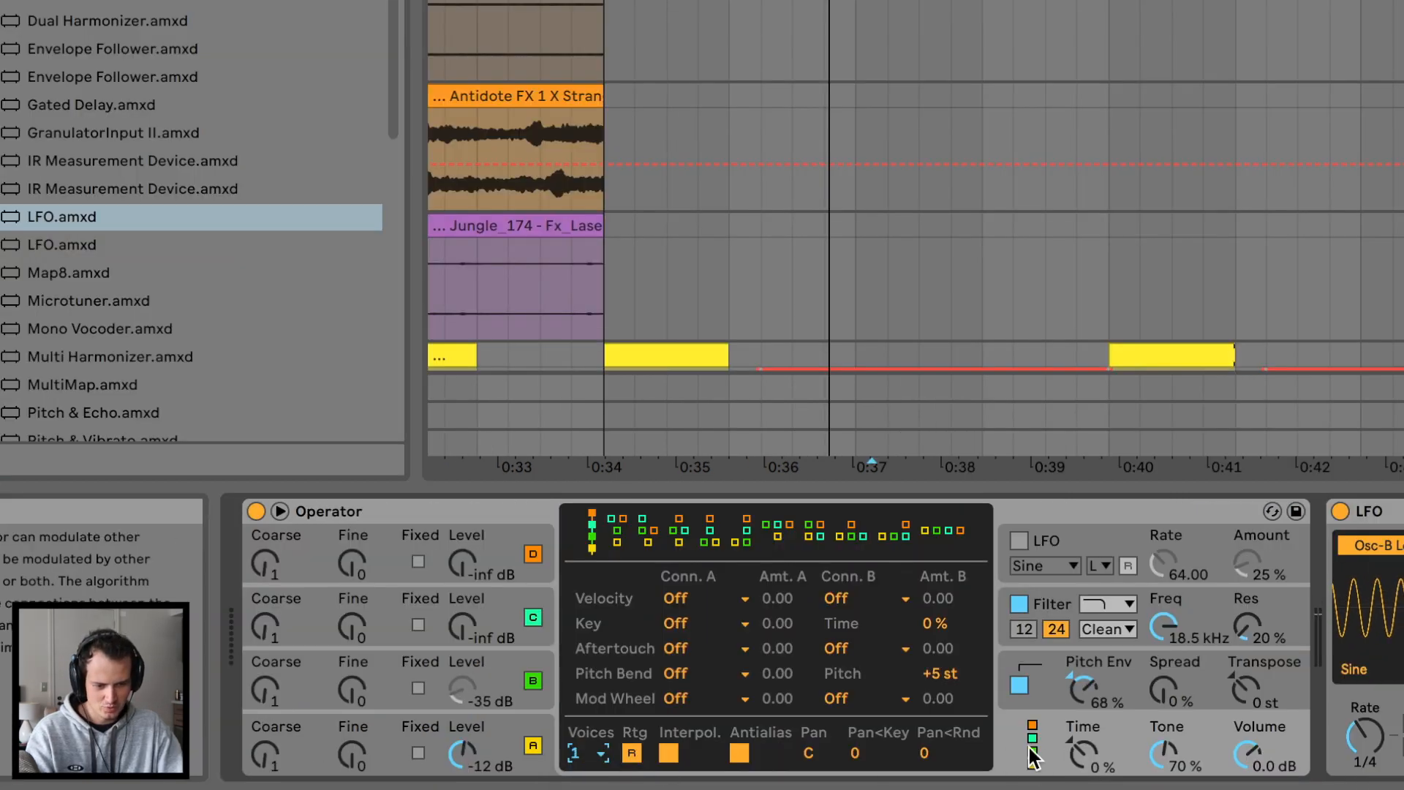
Show Operator's pitch envelope and lower the LittleMicroShift mix on track 8 to slightly above the midpoint
click(1019, 685)
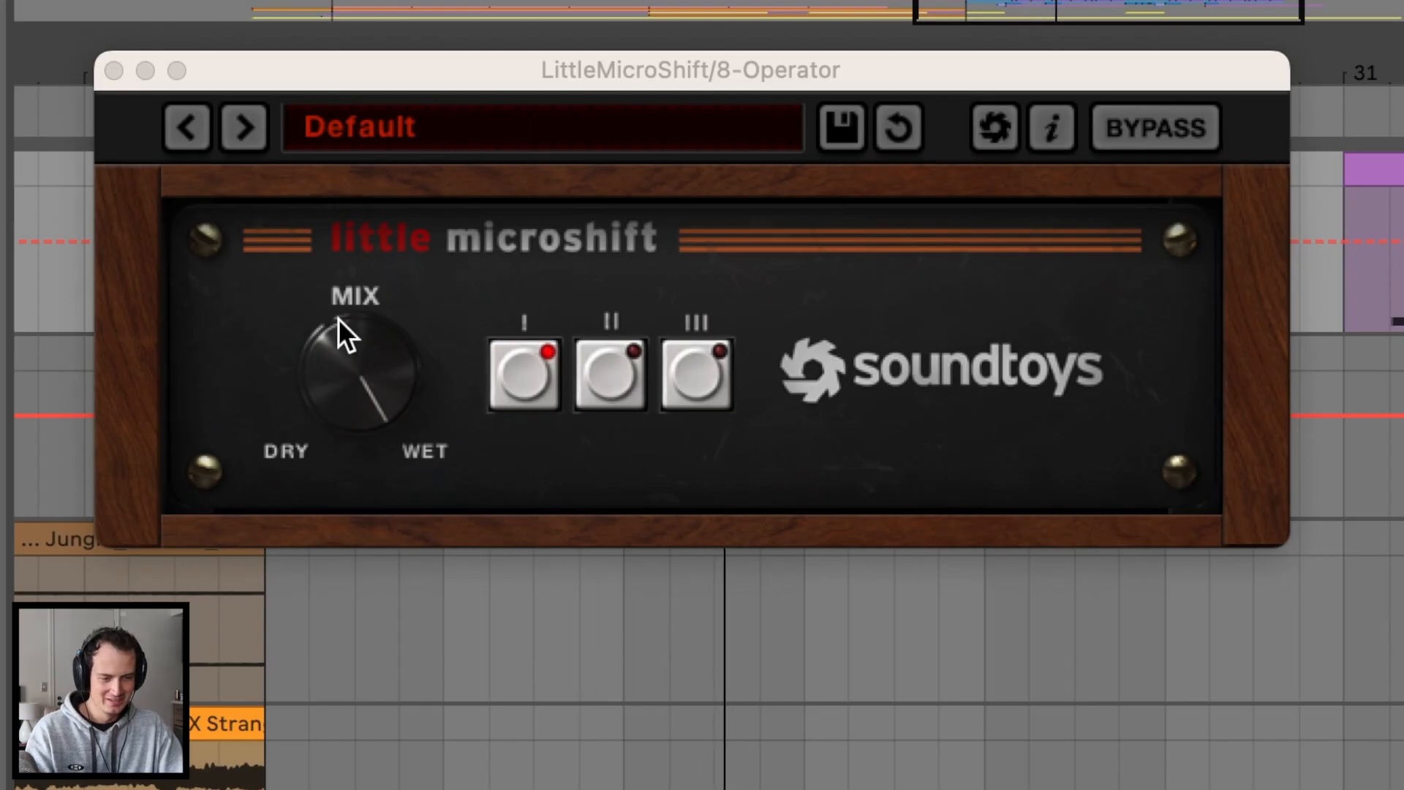
drag(337, 318, 327, 492)
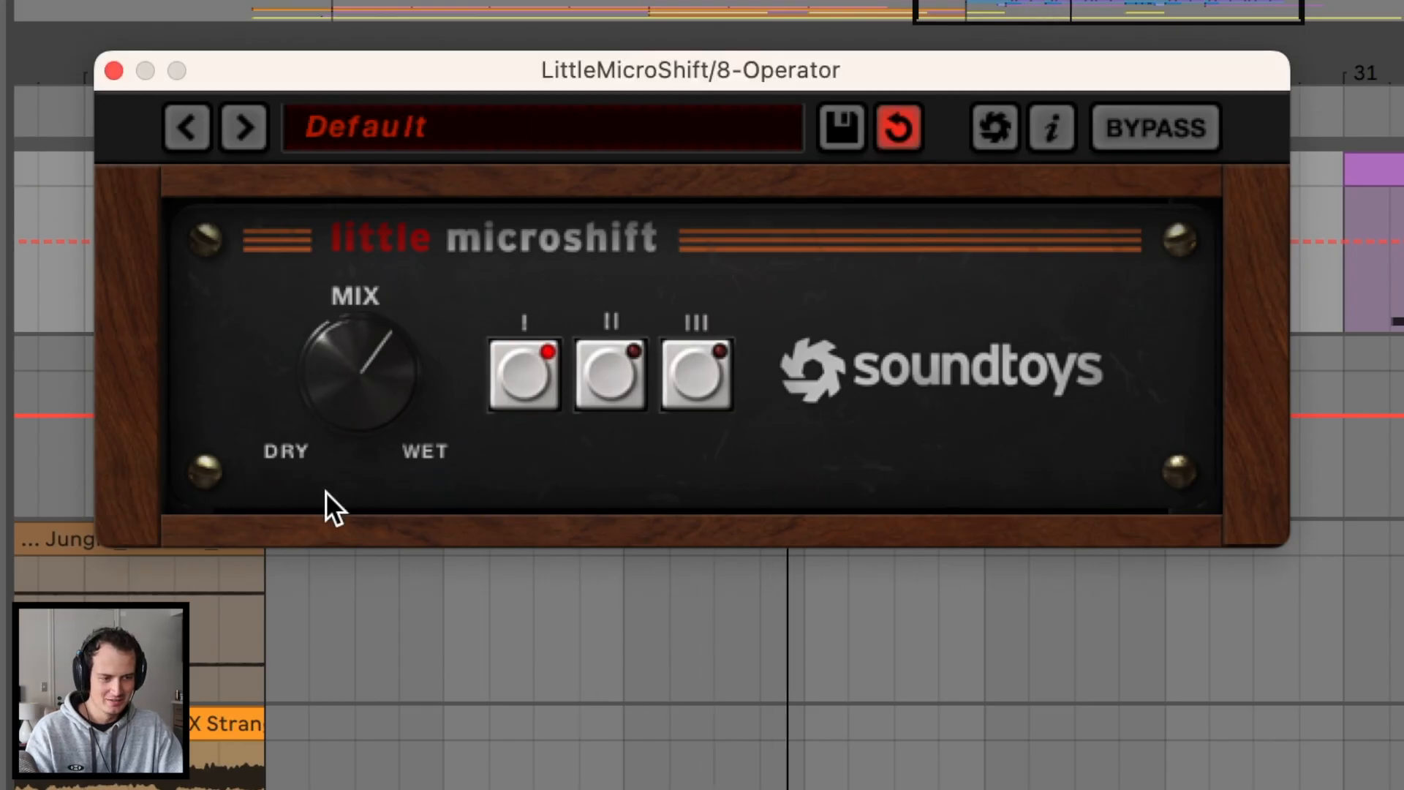
click(115, 71)
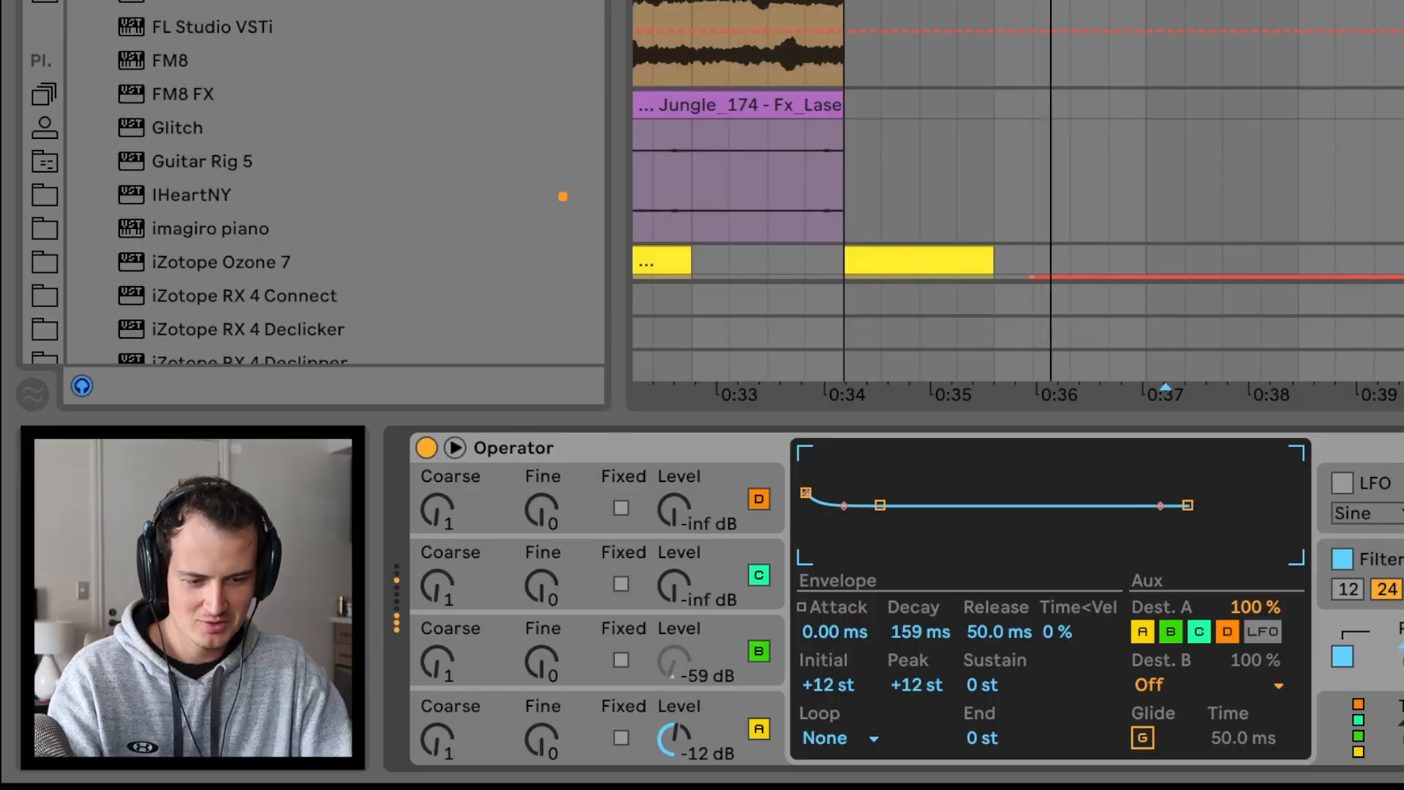
Audition Stage 2 distortion types in Trash 2, including Crispy, Distropia and Double Stages, and choose Crunchy Grunge
scroll(878, 599, right, 10)
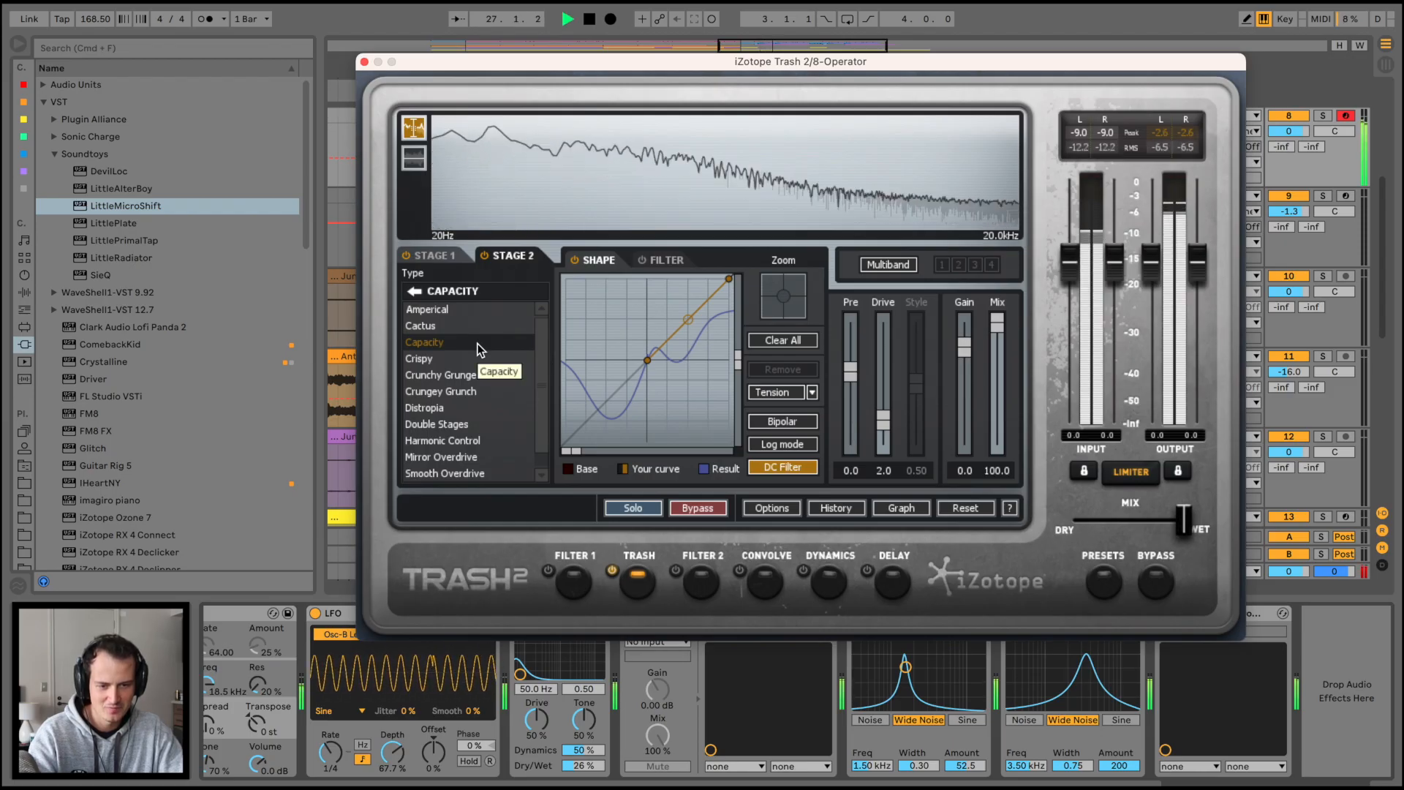
click(447, 363)
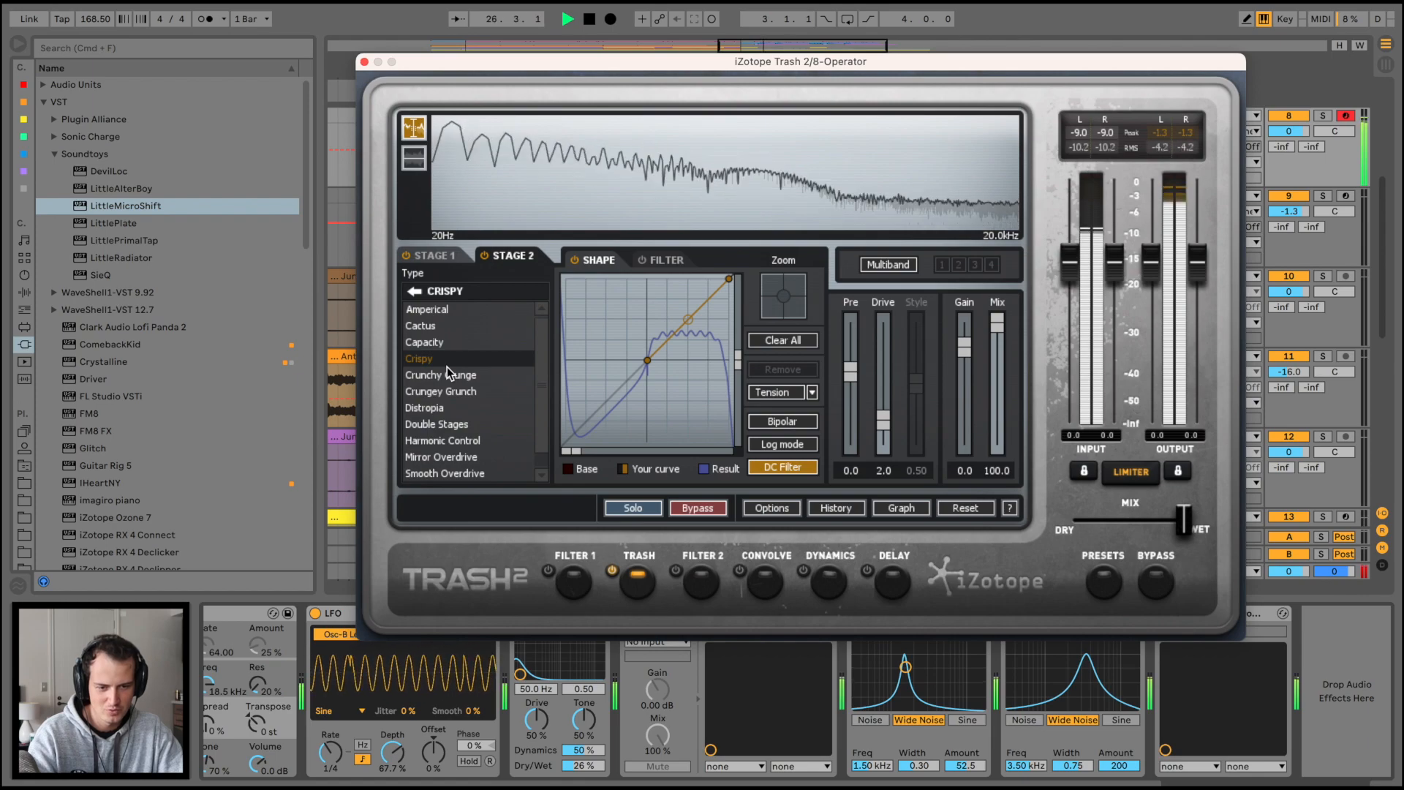
click(446, 392)
click(208, 413)
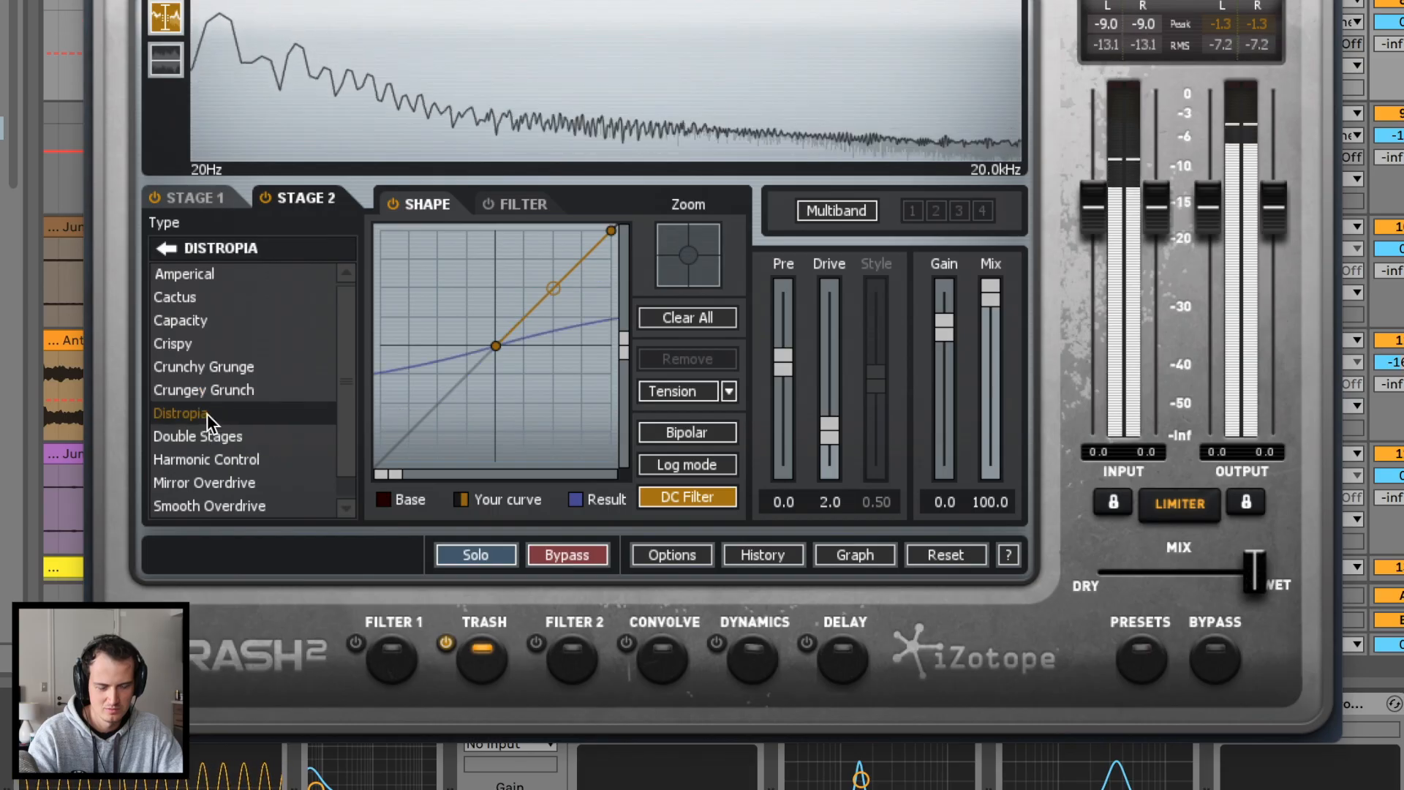
click(208, 434)
click(219, 366)
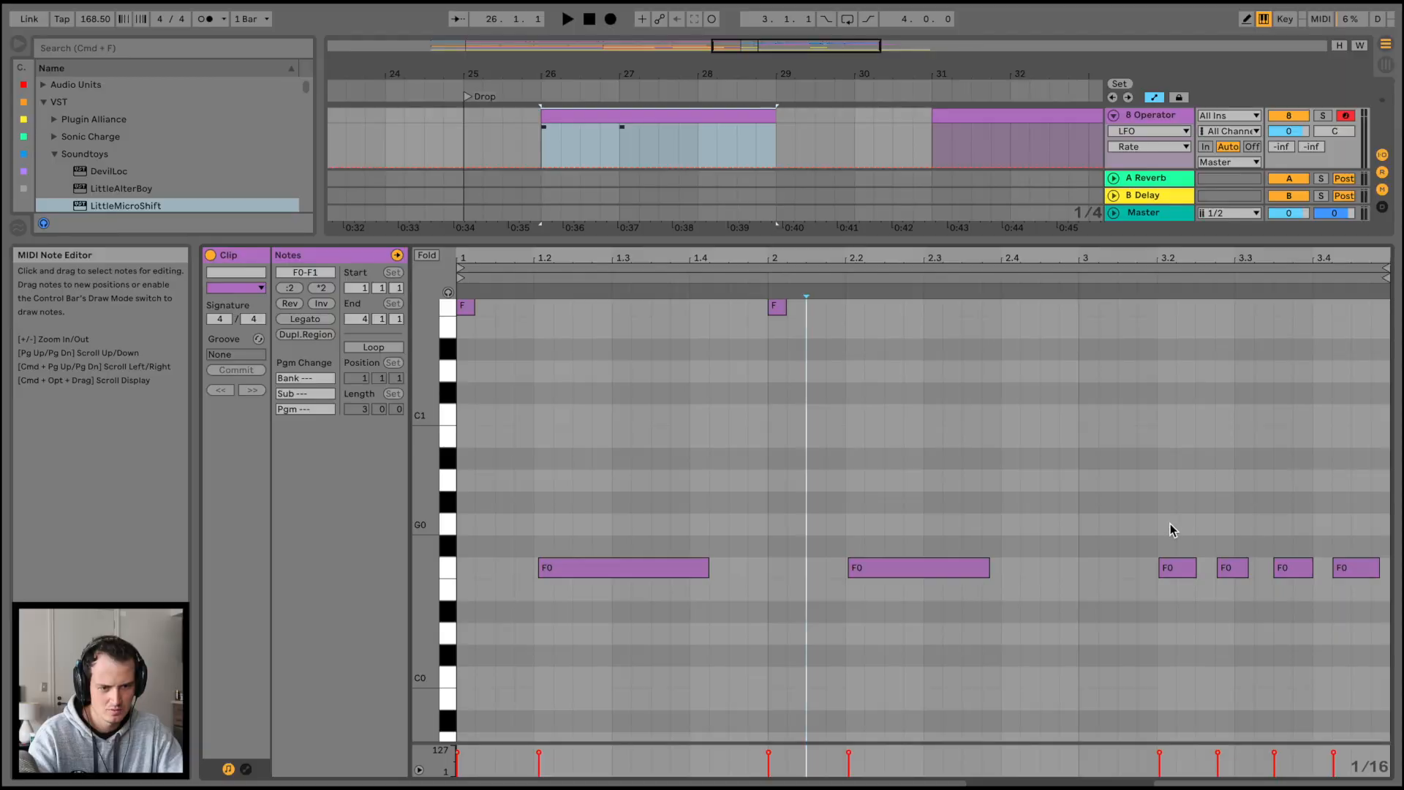
Copy the four short F0 notes at 3.2 to 1.2 in the Operator clip, replacing the long note, and play the result
drag(1169, 523, 1374, 596)
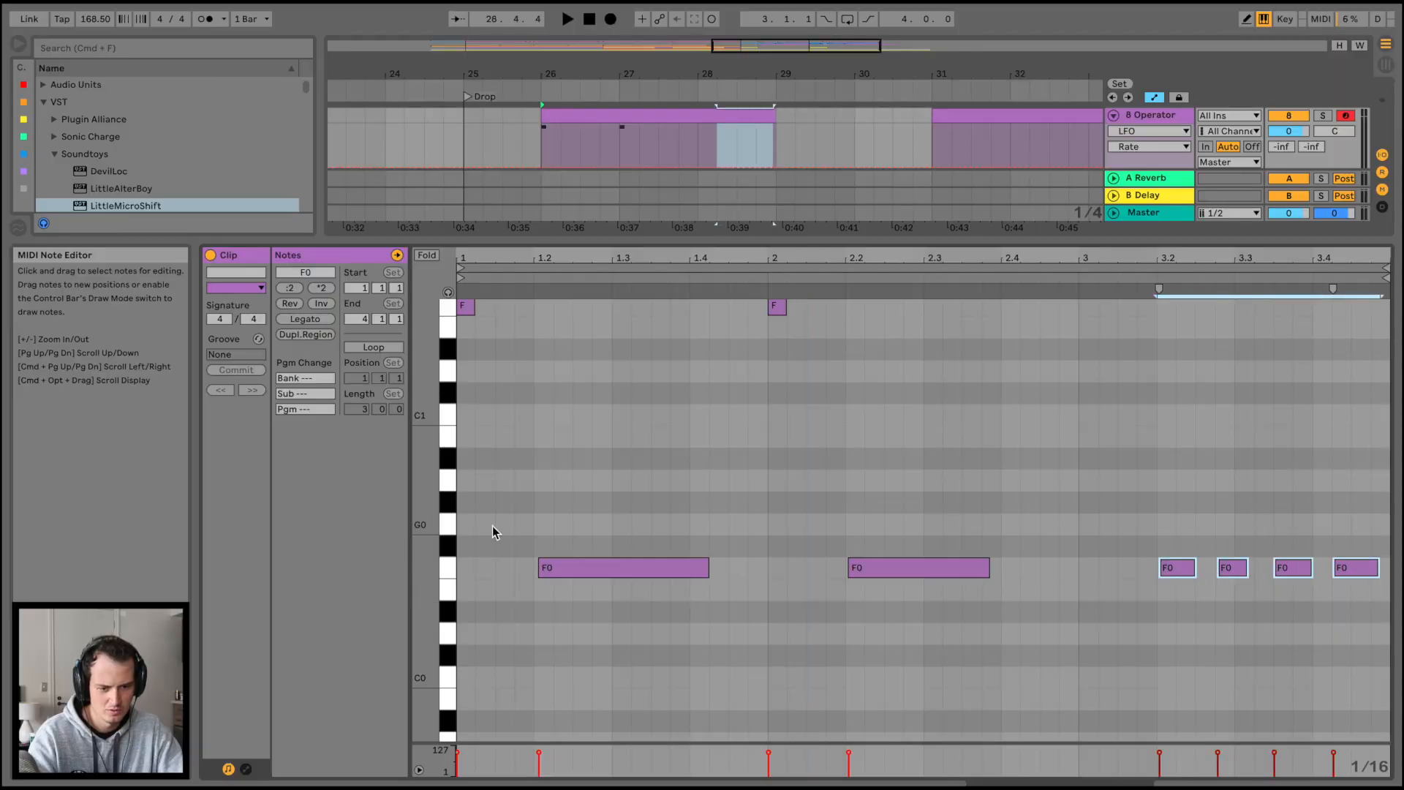
click(526, 533)
key(super+v)
key(space)
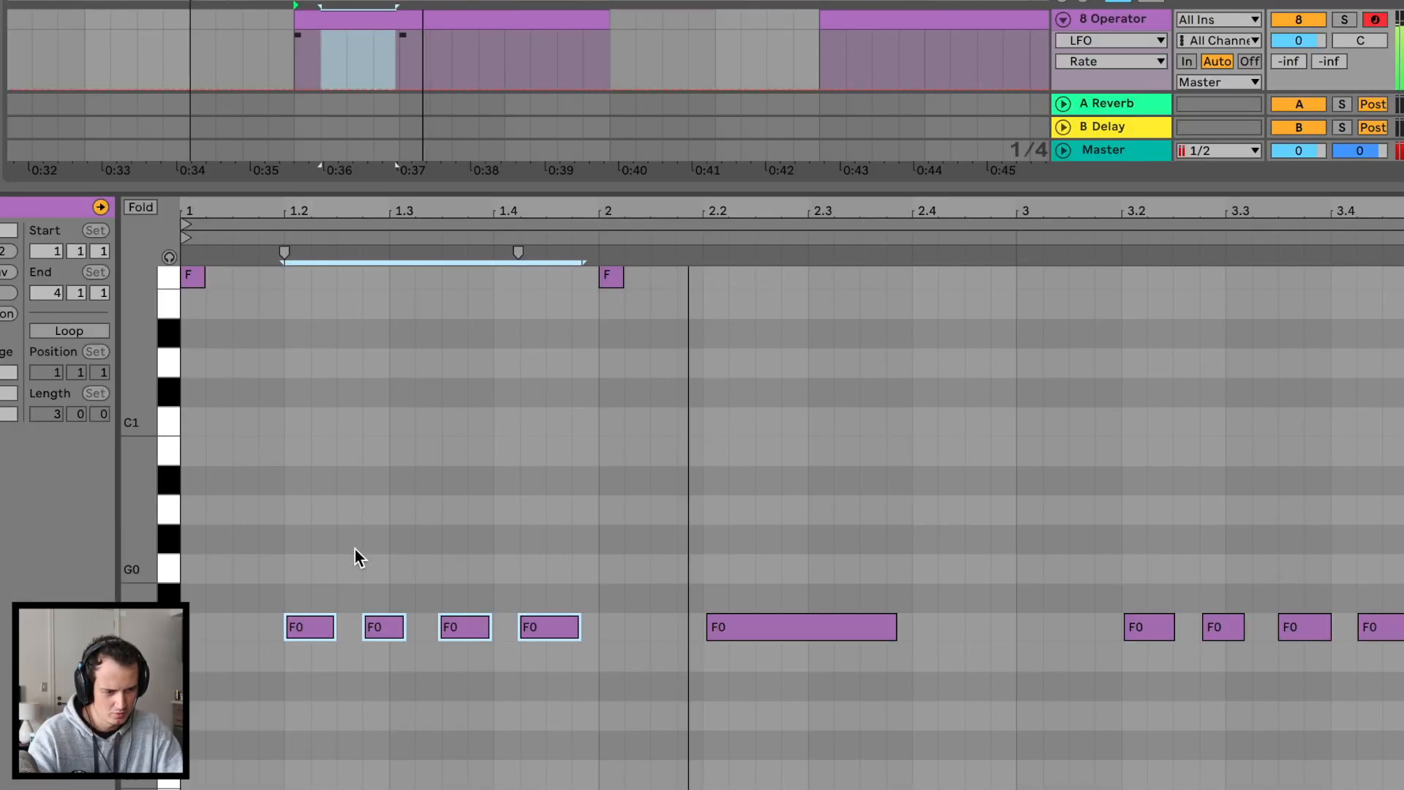
click(597, 540)
click(600, 567)
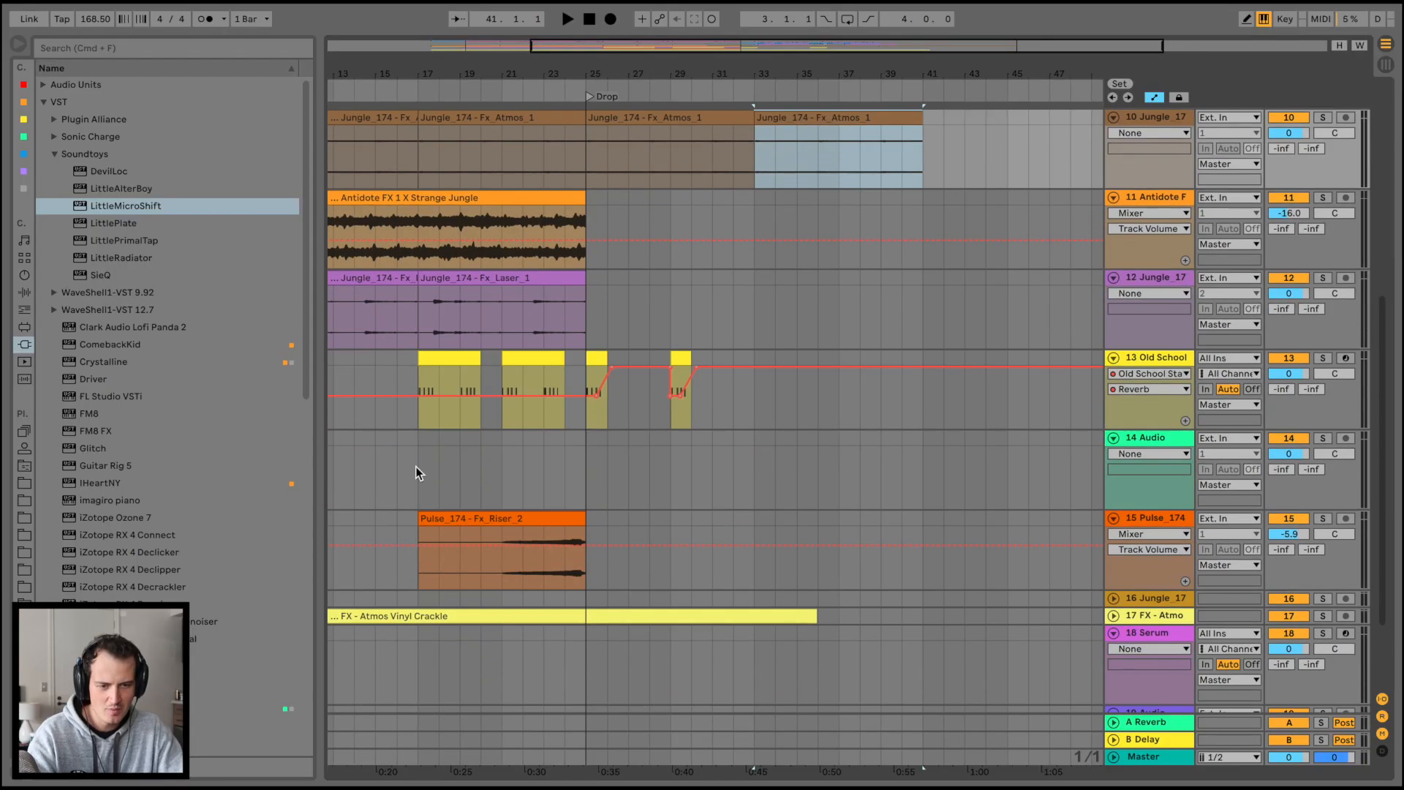
Duplicate the FX - Atmos Vinyl Crackle clip and the second Jungle_174 - Fx_Laser_1 clip after their originals, and play from the drop
scroll(470, 517, up, 1)
click(717, 621)
key(super+d)
scroll(717, 624, left, 10)
key(space)
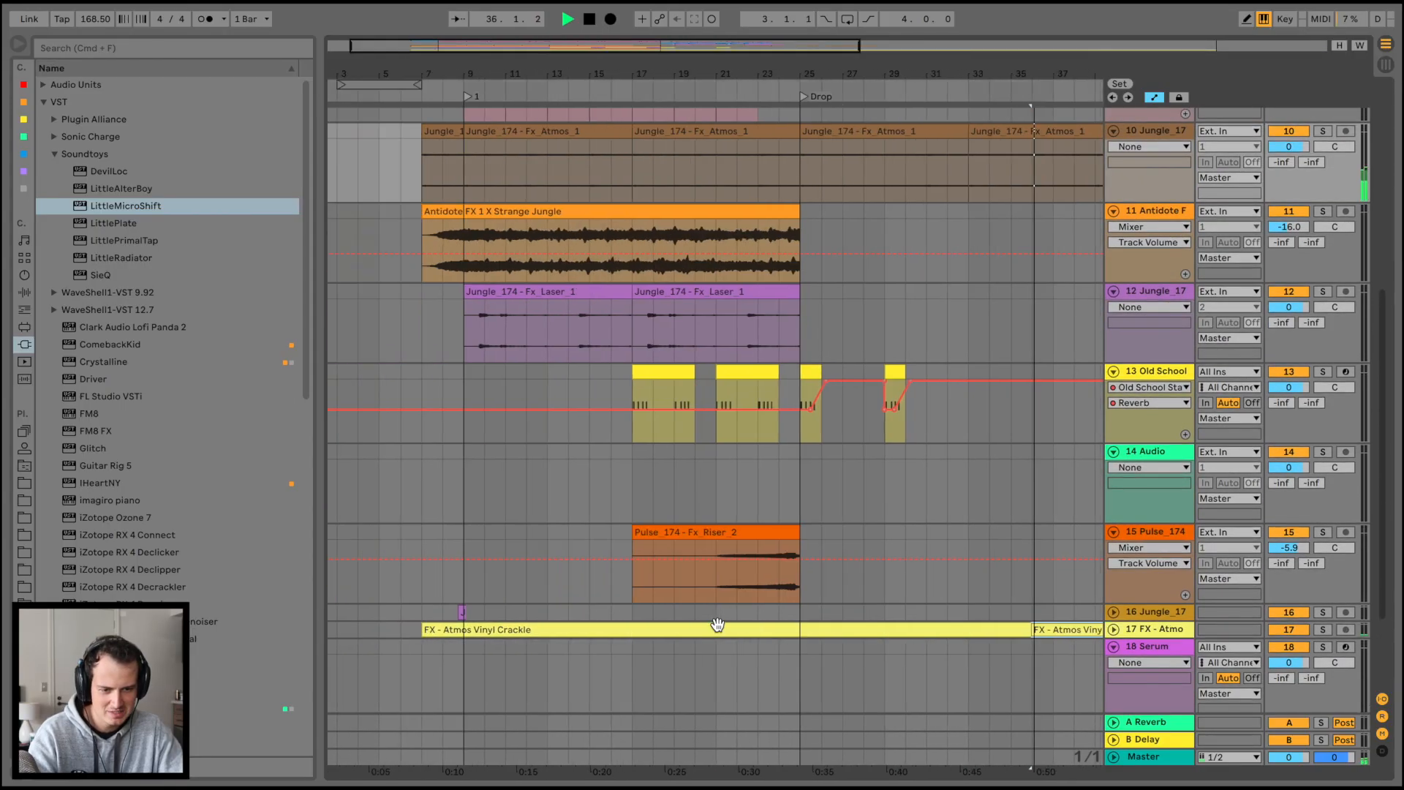
click(726, 291)
key(super+d)
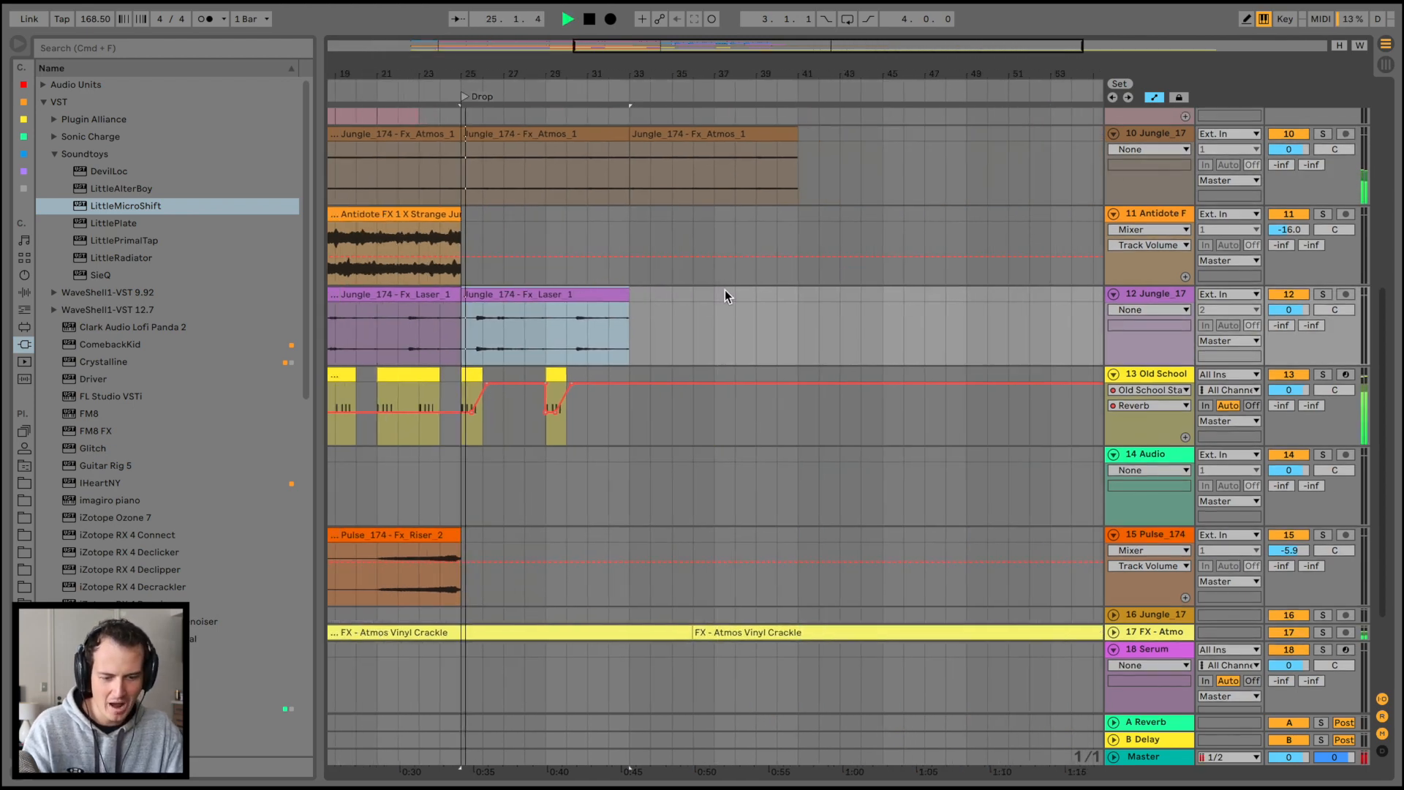
drag(476, 65, 485, 146)
key(space)
key(space)
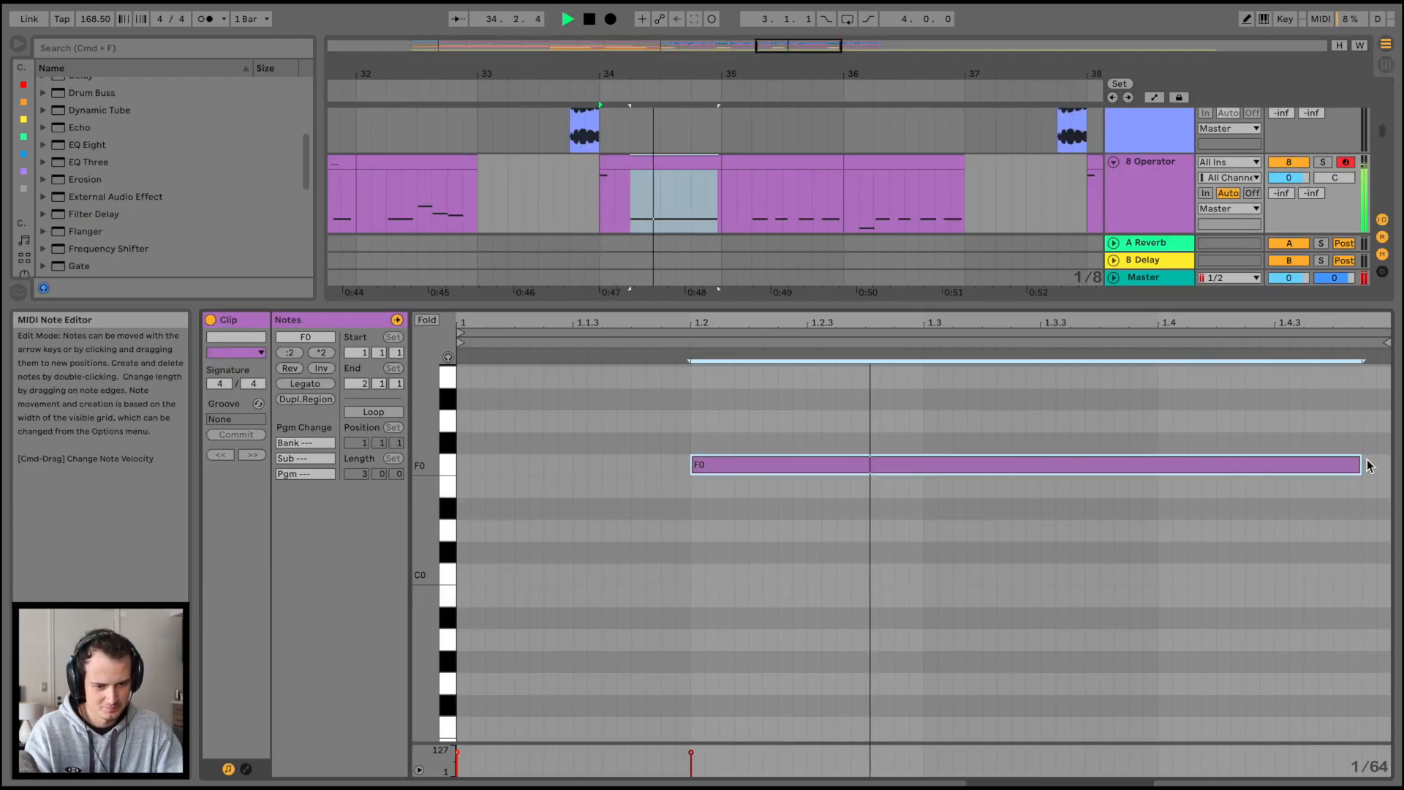
Duplicate the one-bar Operator clip at bar 34 onto bar 35 and delete the short F2 note from the copy
click(694, 162)
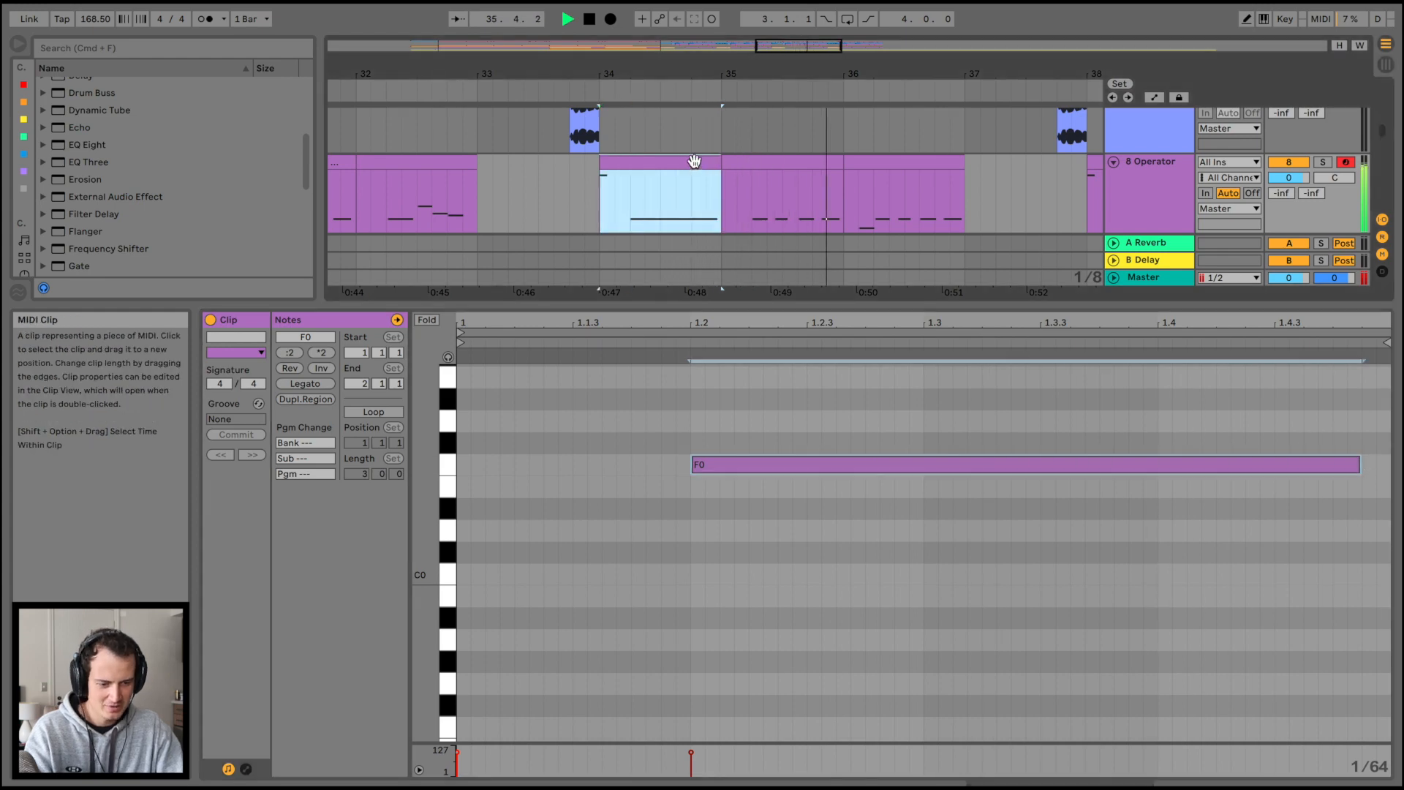
key(super+d)
scroll(611, 446, up, 10)
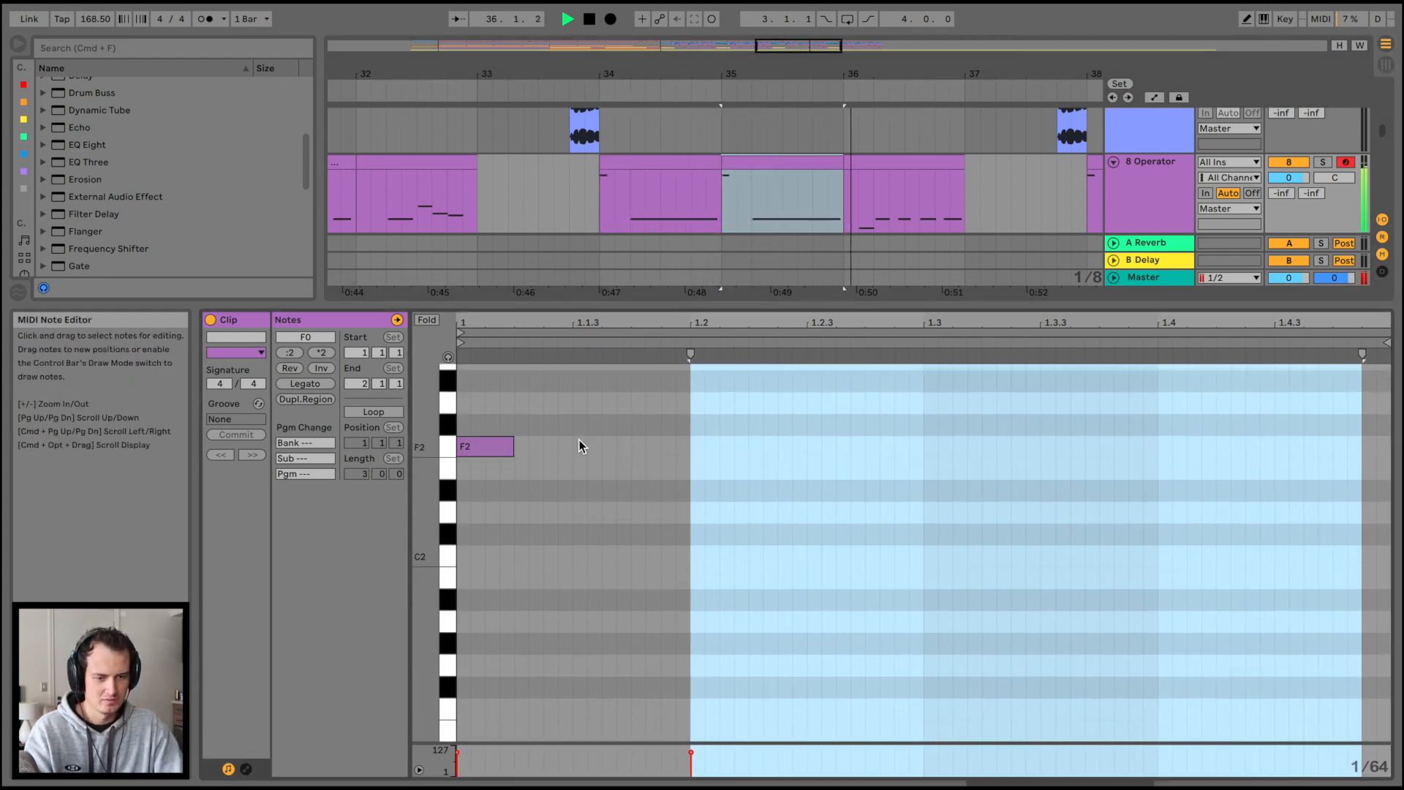
drag(579, 446, 493, 501)
key(Delete)
Transpose the four F0 notes in the bar 36 Operator clip, trying them at C0 and then settling on D#0
click(904, 164)
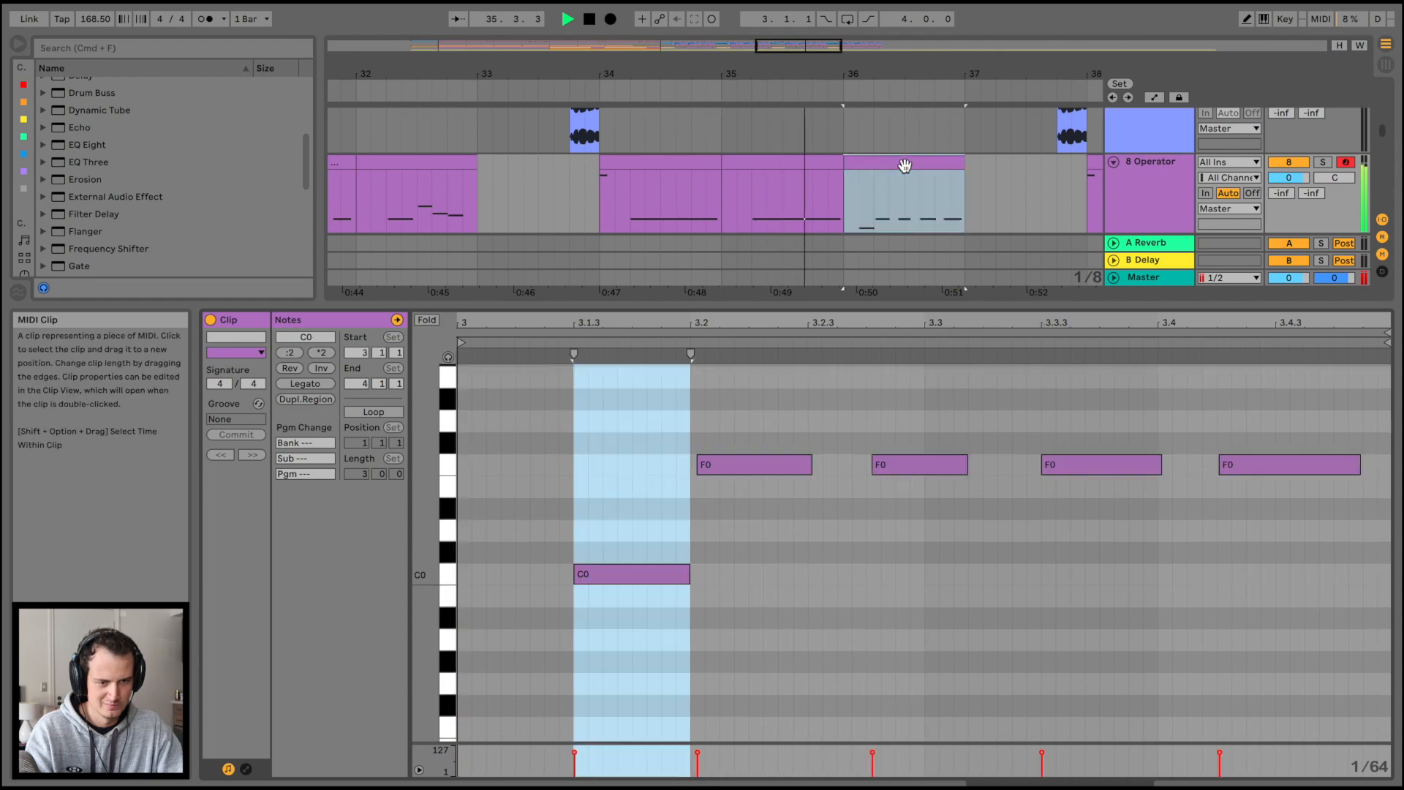
drag(774, 383, 1264, 674)
key(Down)
key(Down)
key(Down)
key(Down)
key(Down)
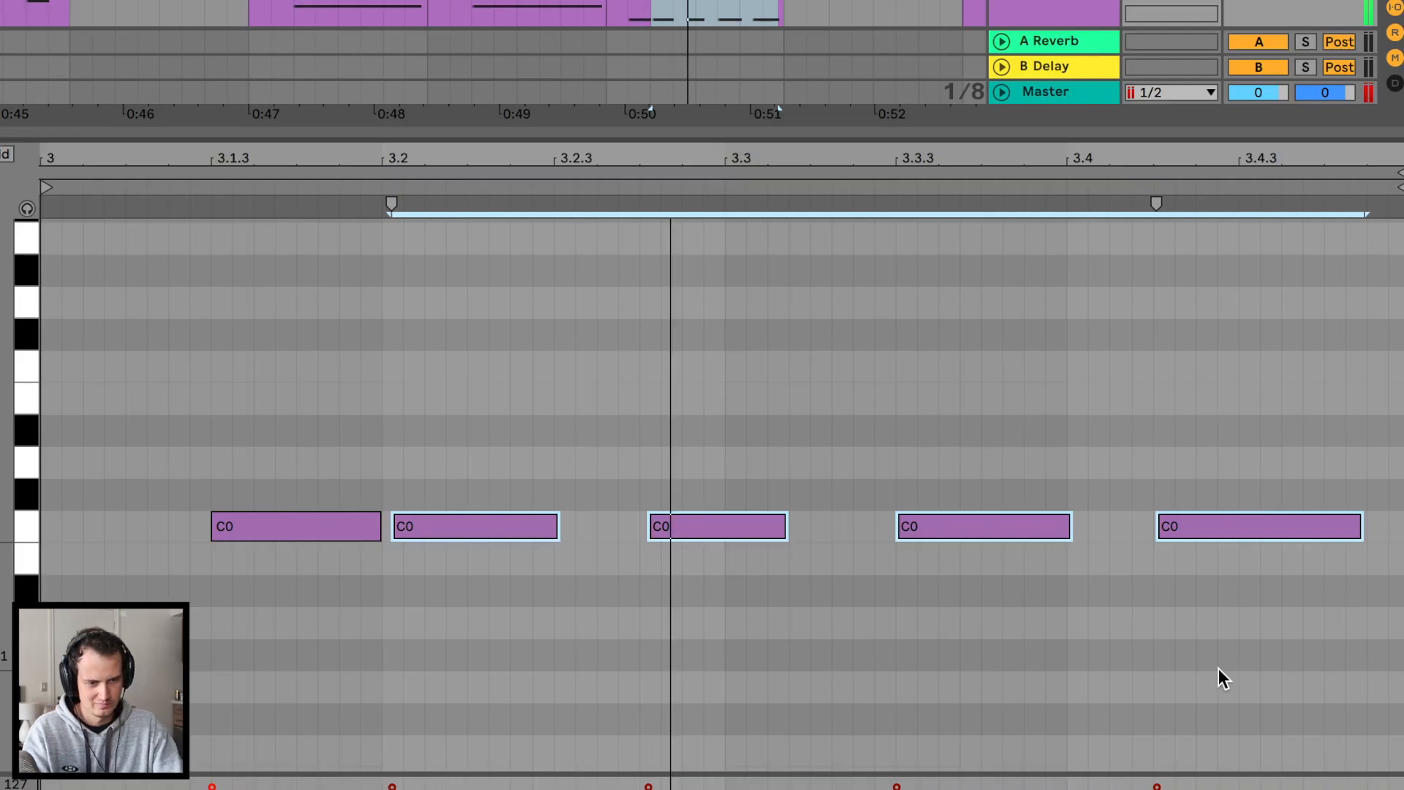
key(Up)
key(Up)
key(Up)
key(Up)
key(Up)
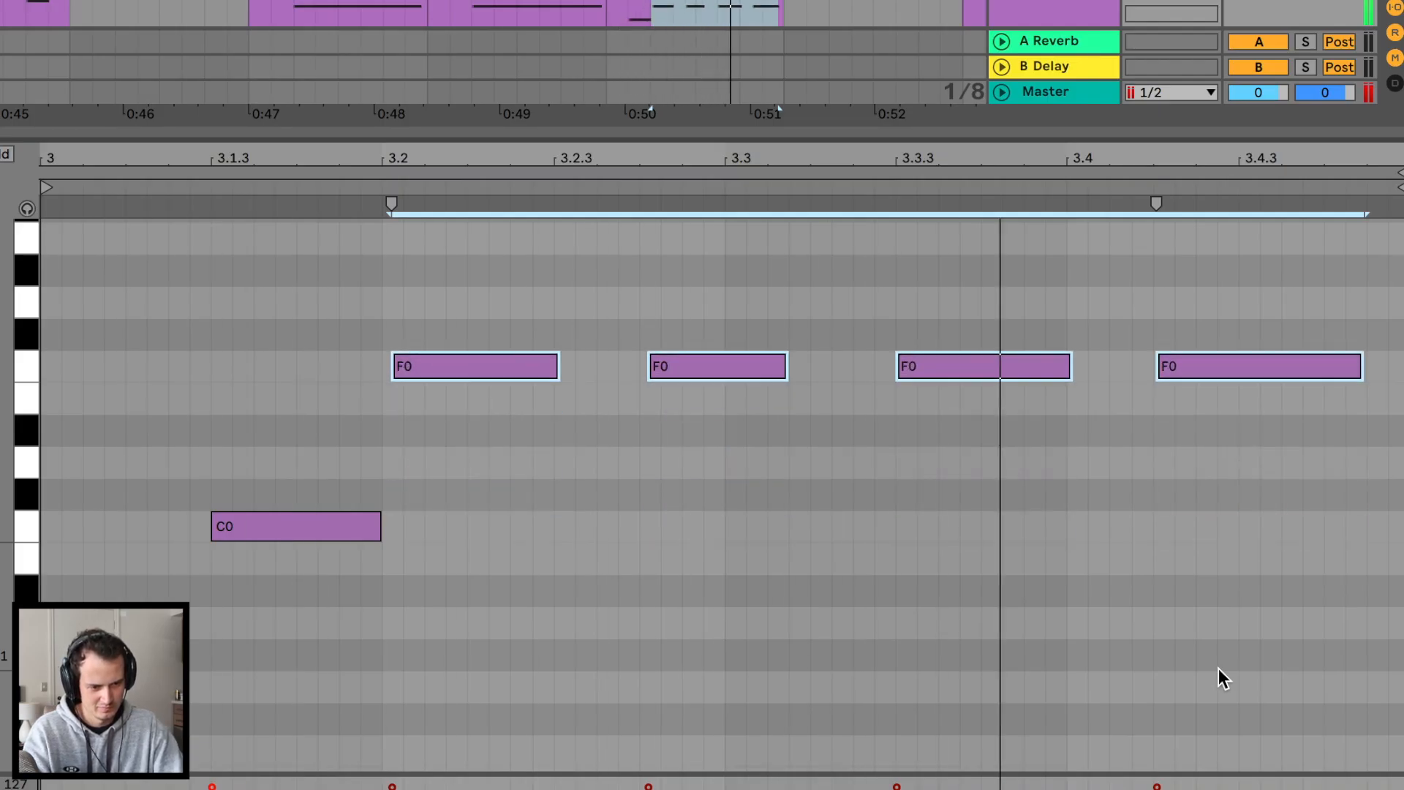
key(Down)
key(Down)
Transpose the last two D#0 notes of the bar 36 Operator clip down to A#-1
drag(924, 386, 1227, 534)
key(Down)
key(Down)
key(Down)
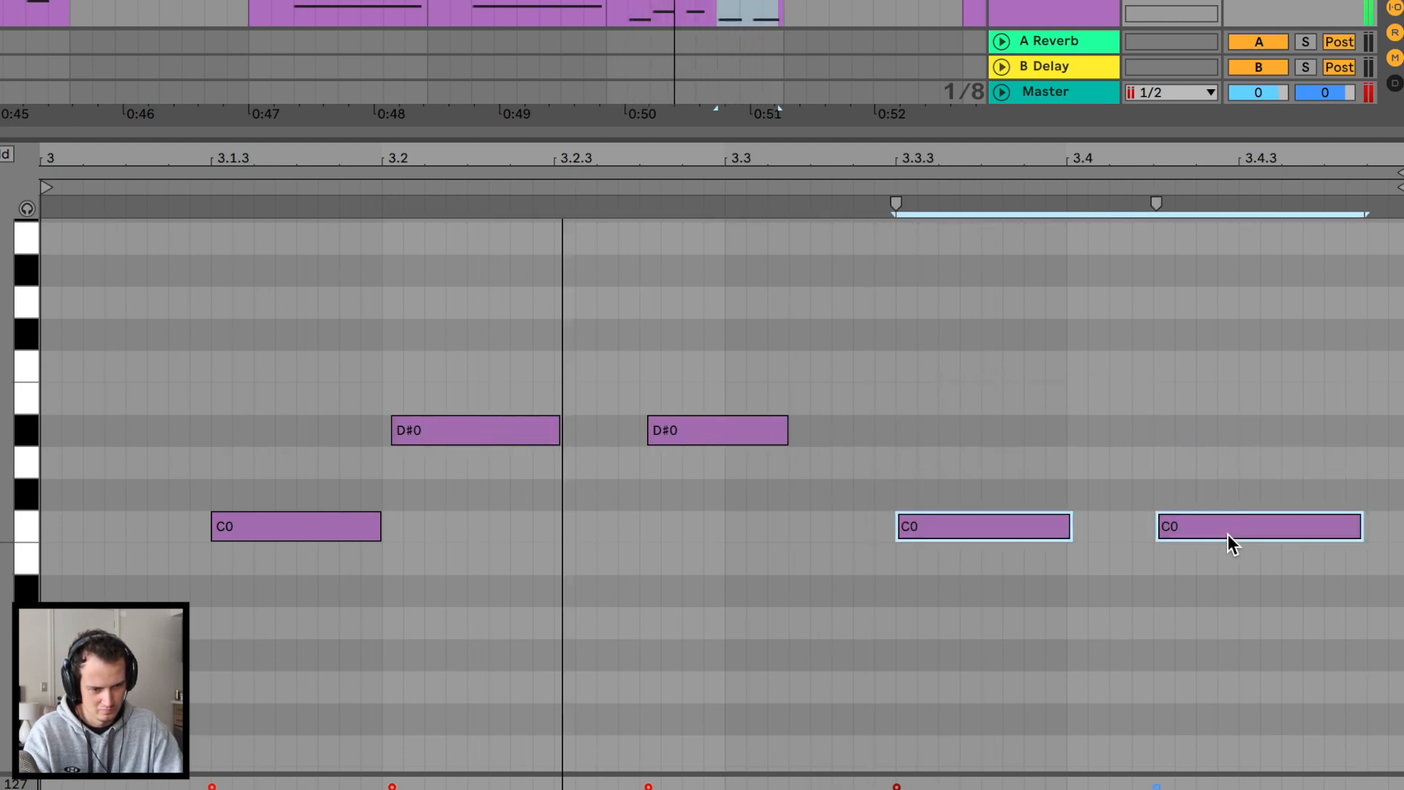
key(Down)
key(Down)
key(Down)
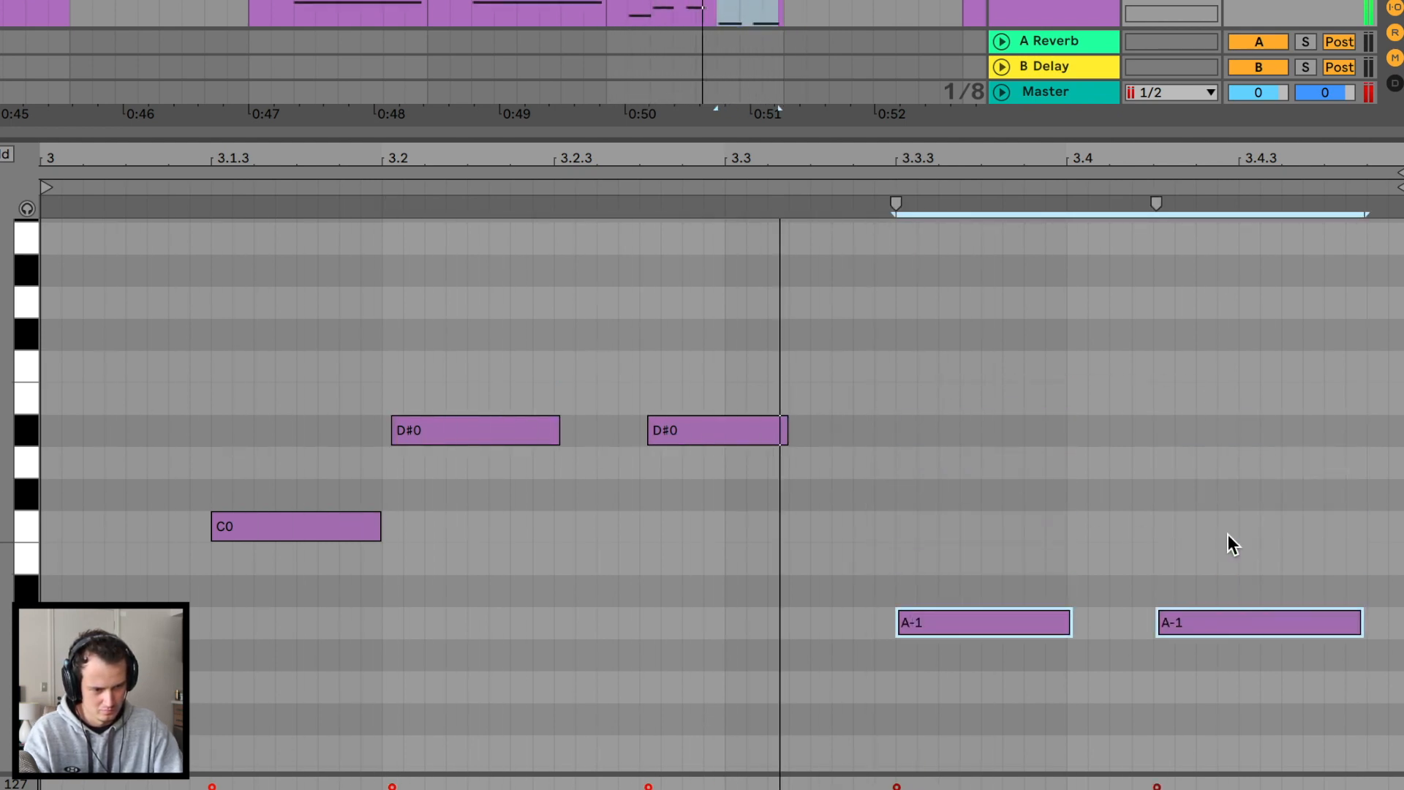
key(Up)
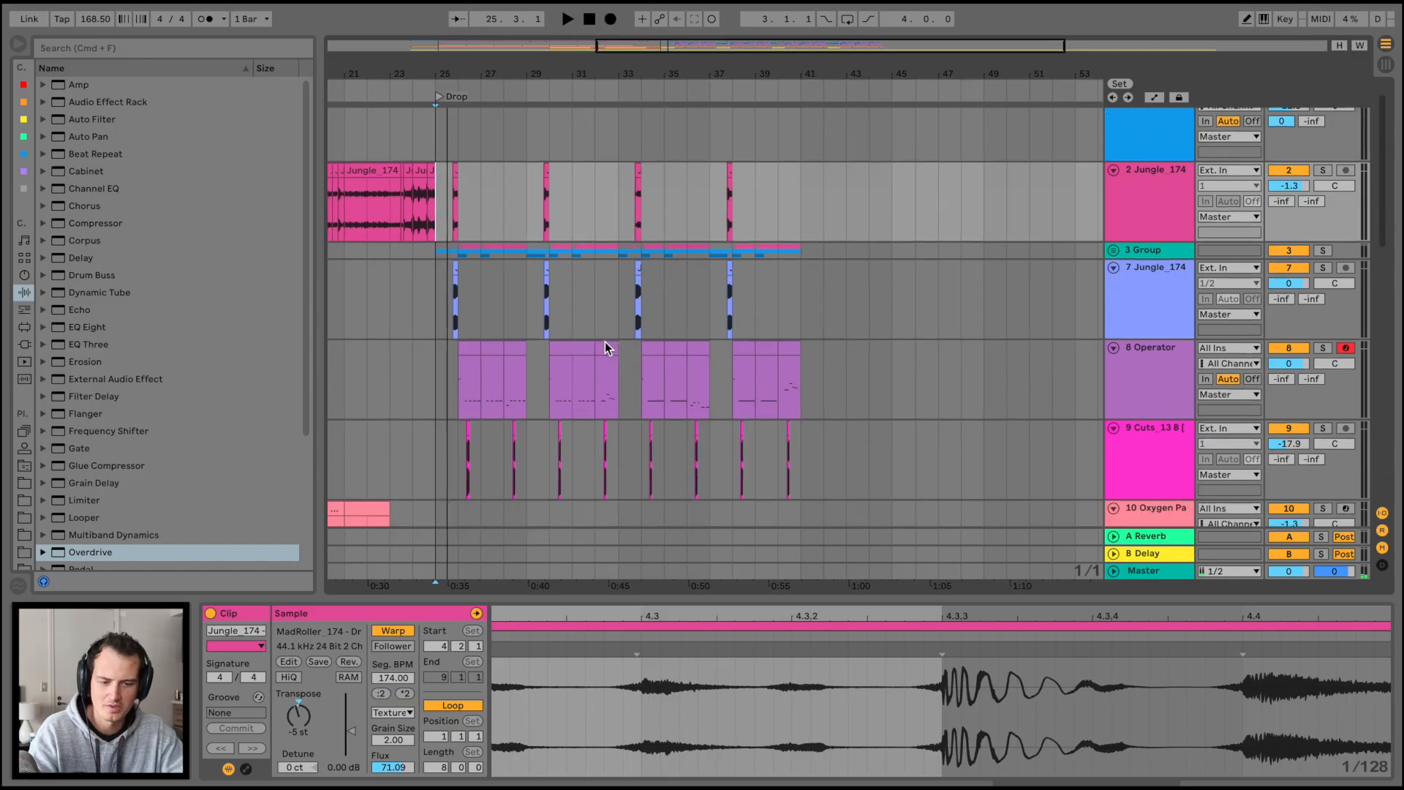
Extend the drop with a copy of its clips from bar 41 and add a locator named 2 at bar 41
scroll(623, 416, down, 5)
drag(1193, 59, 851, 110)
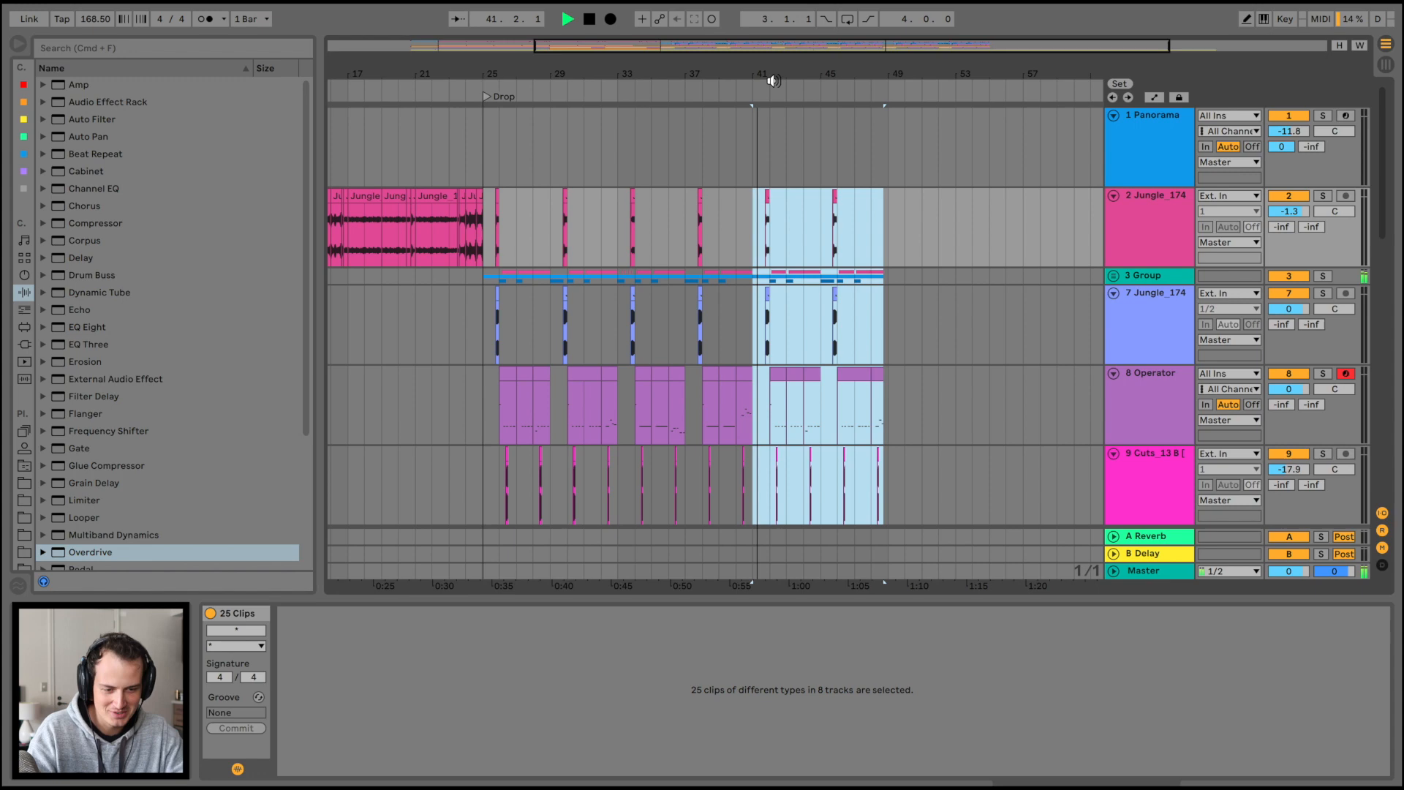
drag(773, 81, 775, 92)
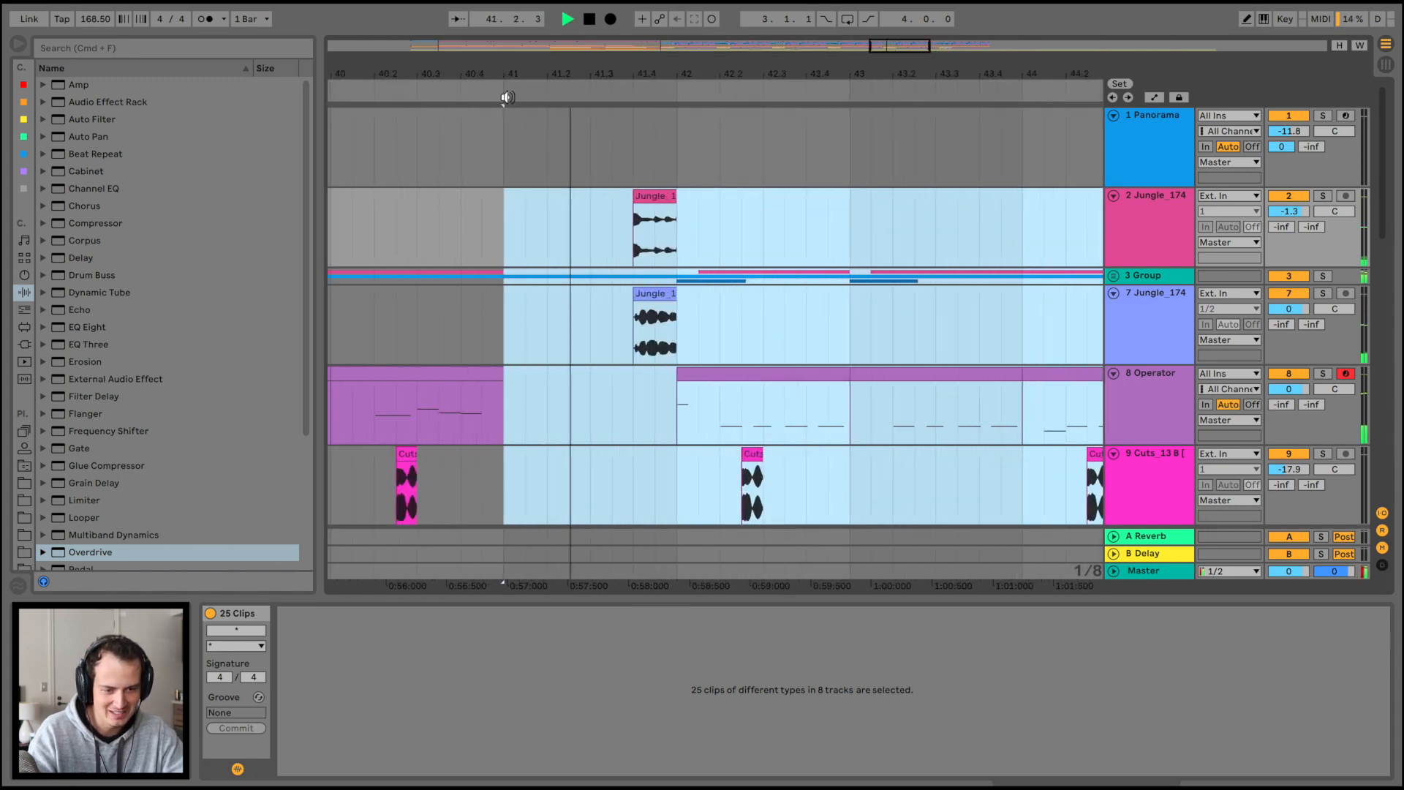
right_click(505, 97)
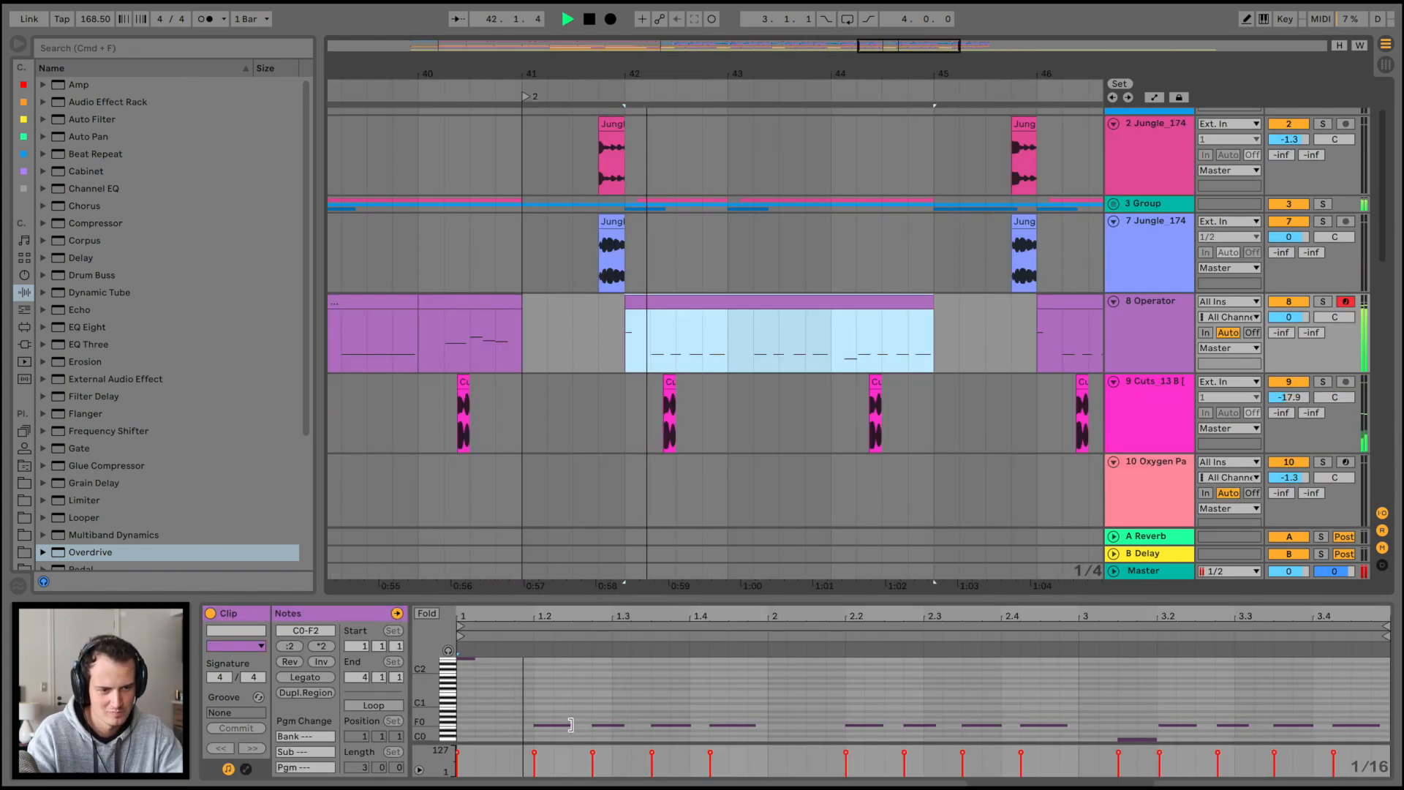
Turn the F0 notes of the bar 42 Operator clip into one sustained note reaching past 3.4
drag(572, 724, 1265, 698)
Try the bar 42 Operator clip without its C0 note, undo the deletion and play the phrase again
drag(1090, 734, 977, 739)
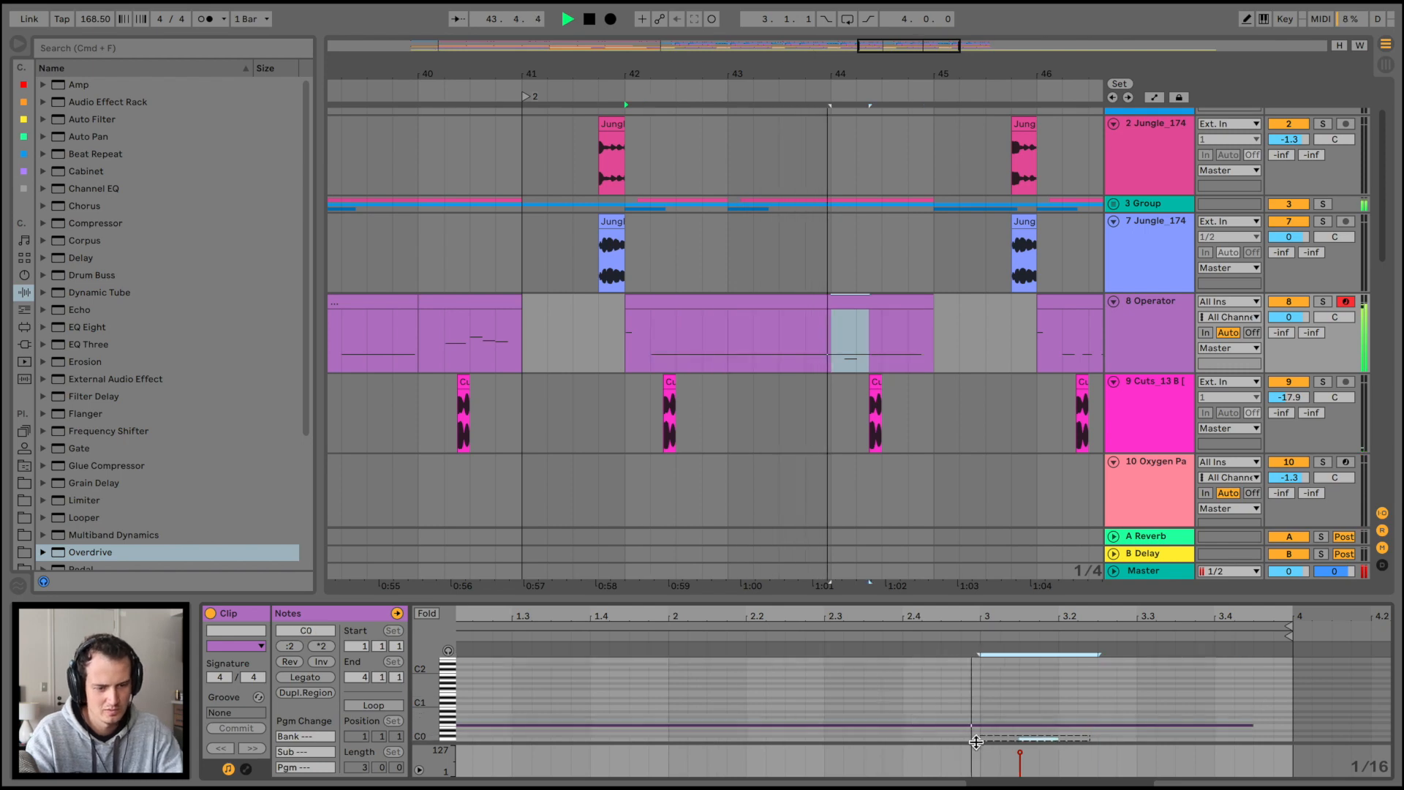
key(Delete)
key(space)
key(space)
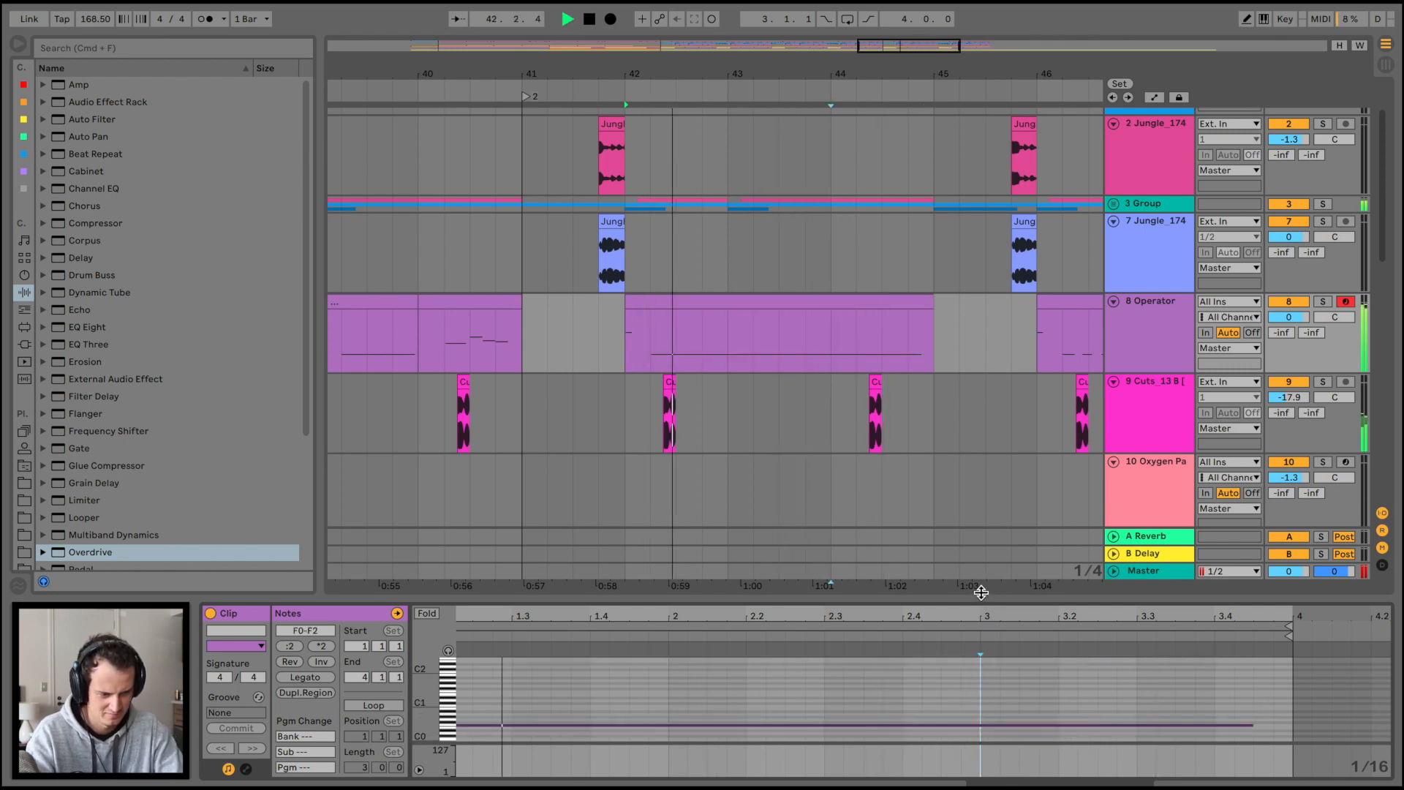
key(super+z)
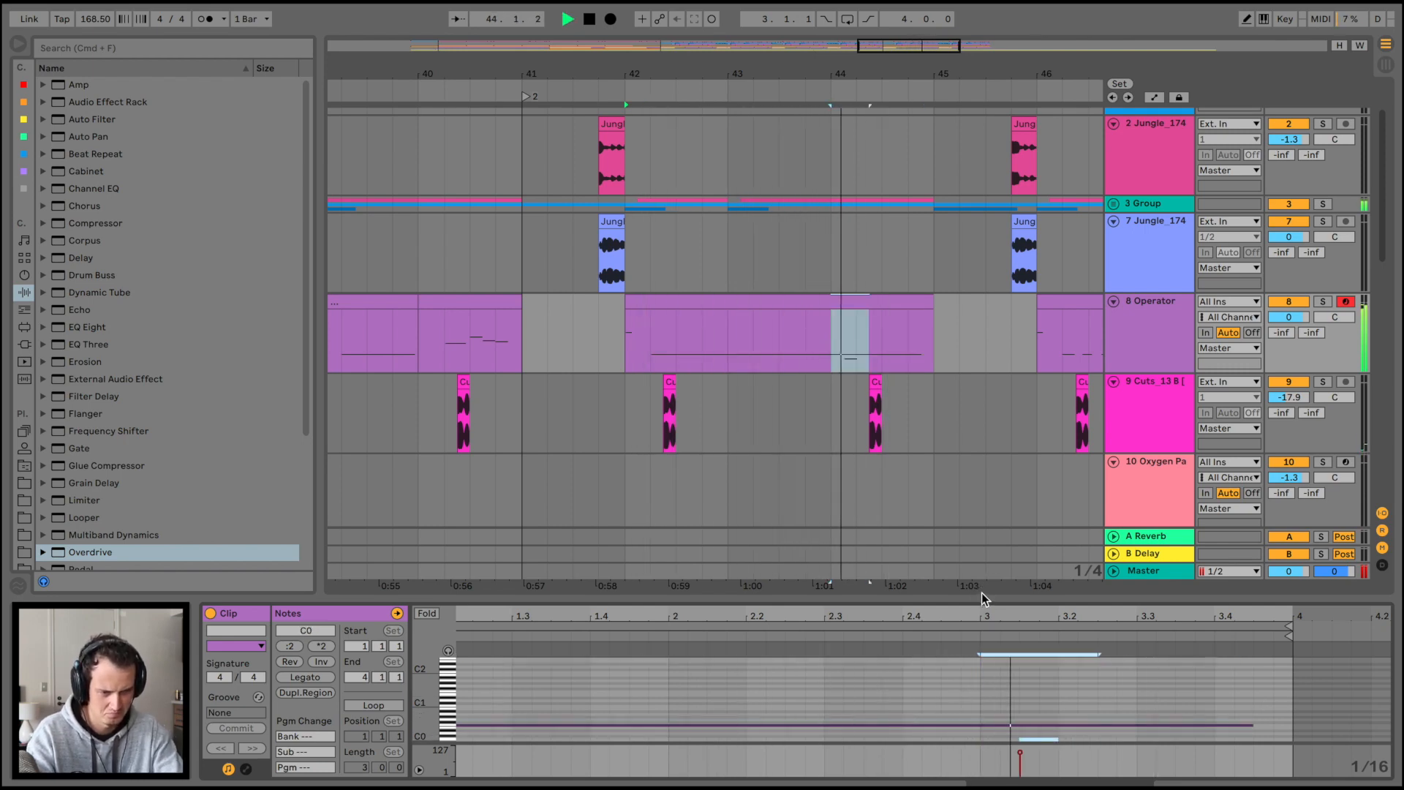
click(981, 592)
key(space)
key(space)
Copy the short Cuts_13 B vocal clip on track 9 from bar 44 to bar 43
click(875, 380)
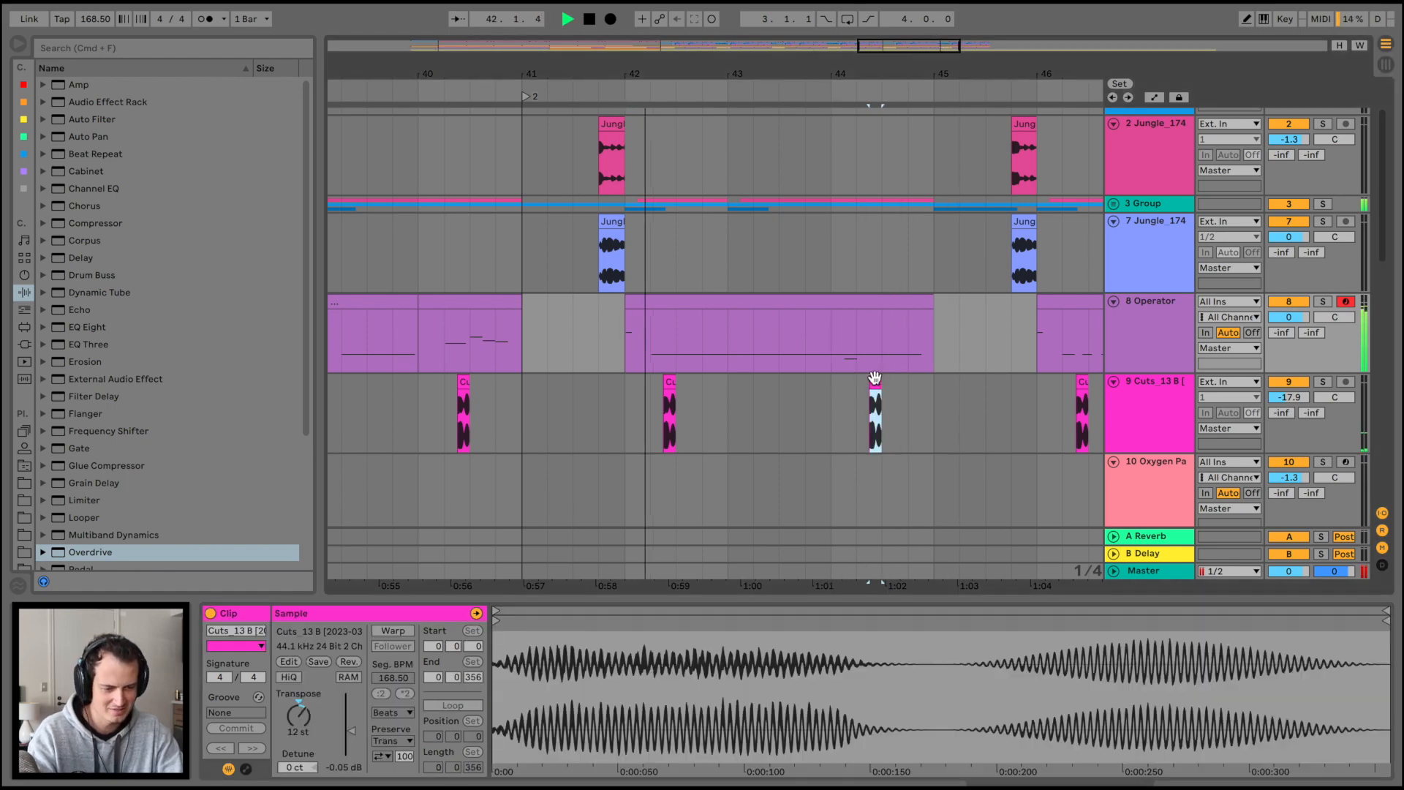
key(space)
click(728, 381)
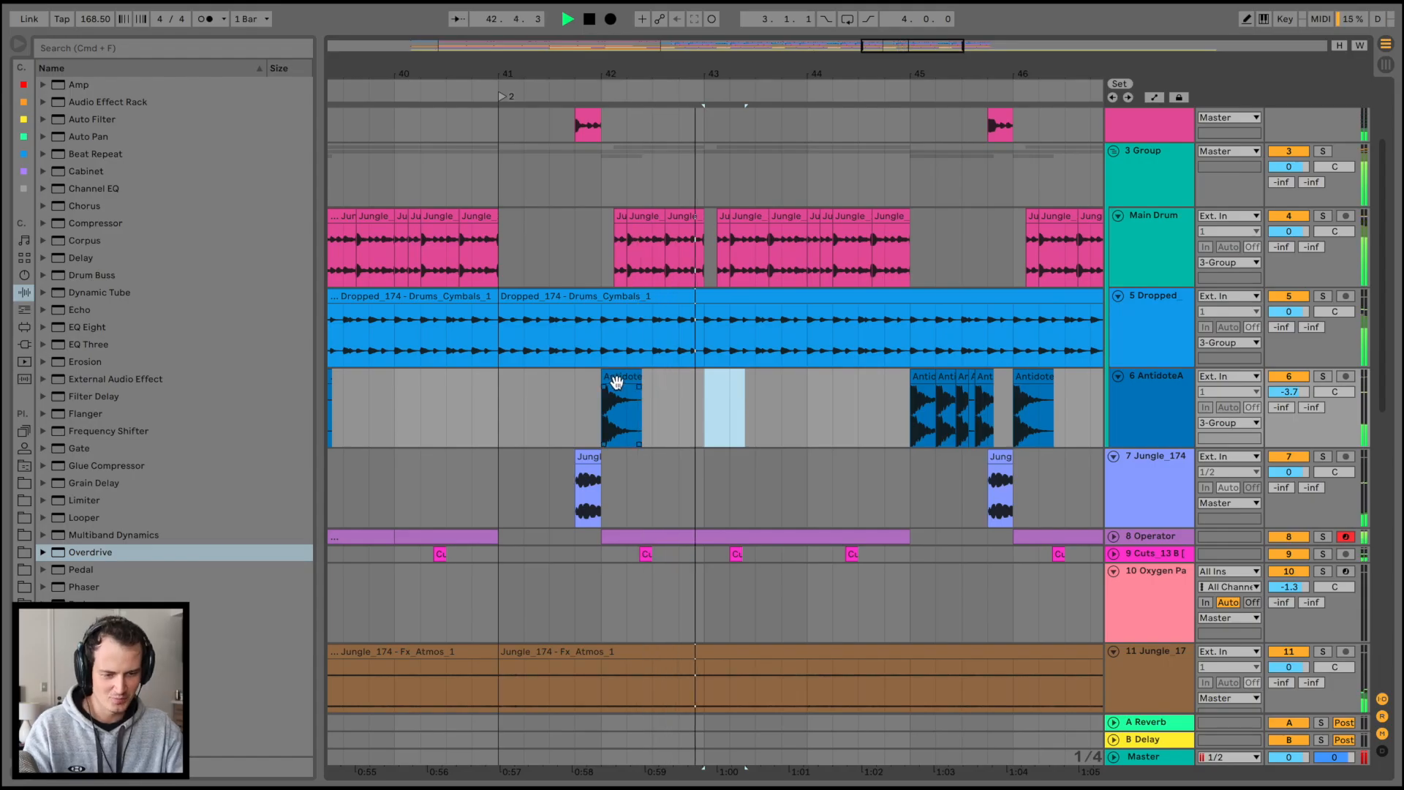
Repeat the Antidote drum hit on track 6 across bars 42 to 44 by copying and pasting the bar 42 clip
click(616, 381)
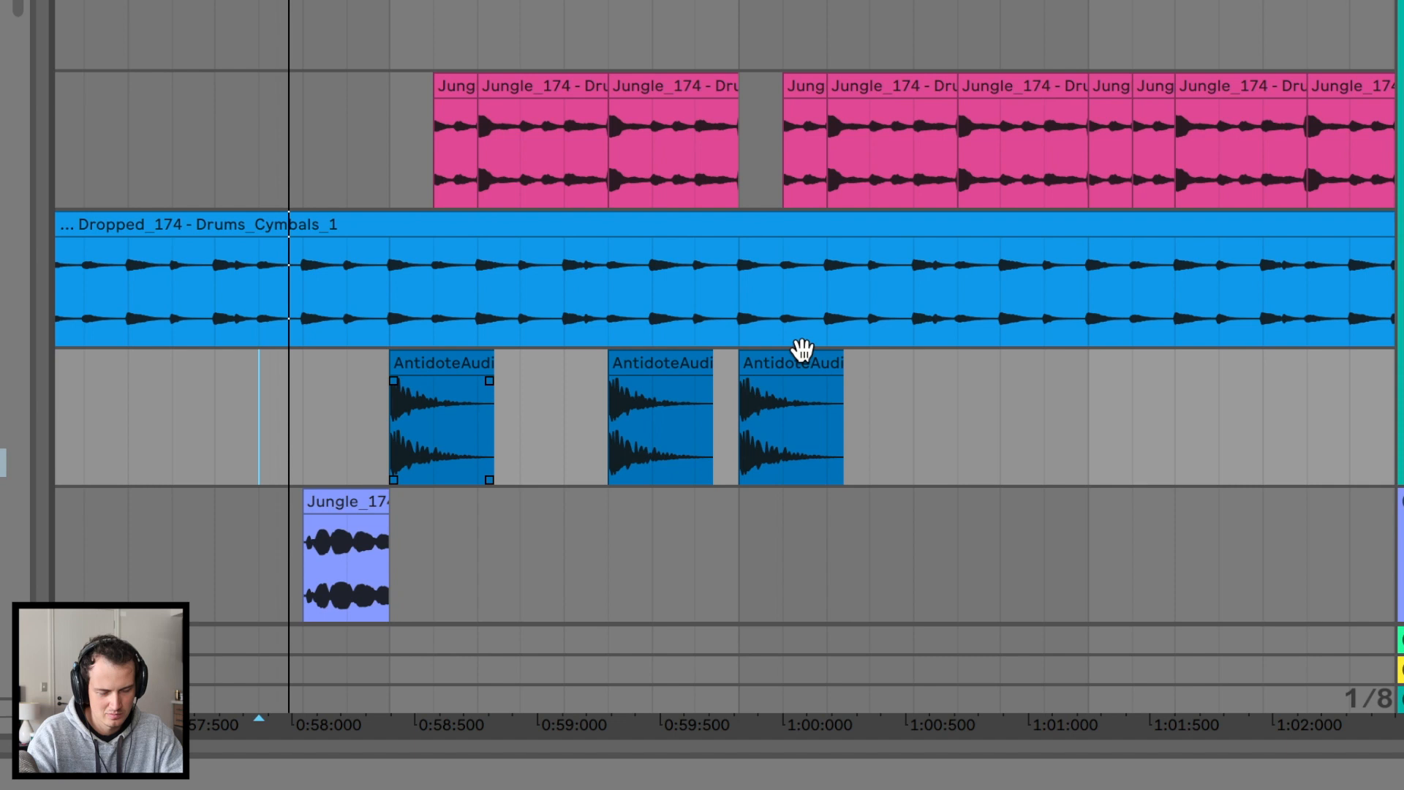
click(789, 355)
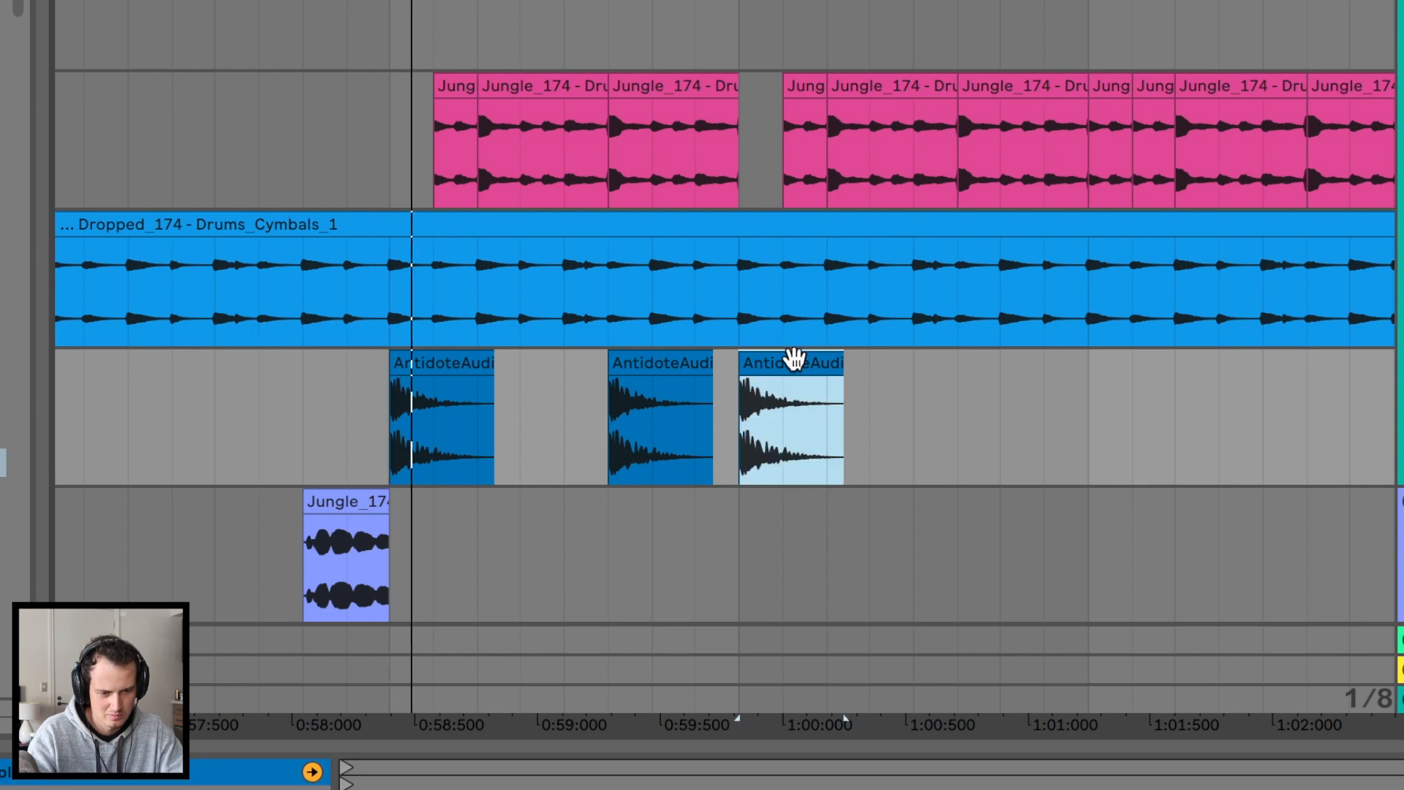
key(super+c)
click(946, 392)
key(super+v)
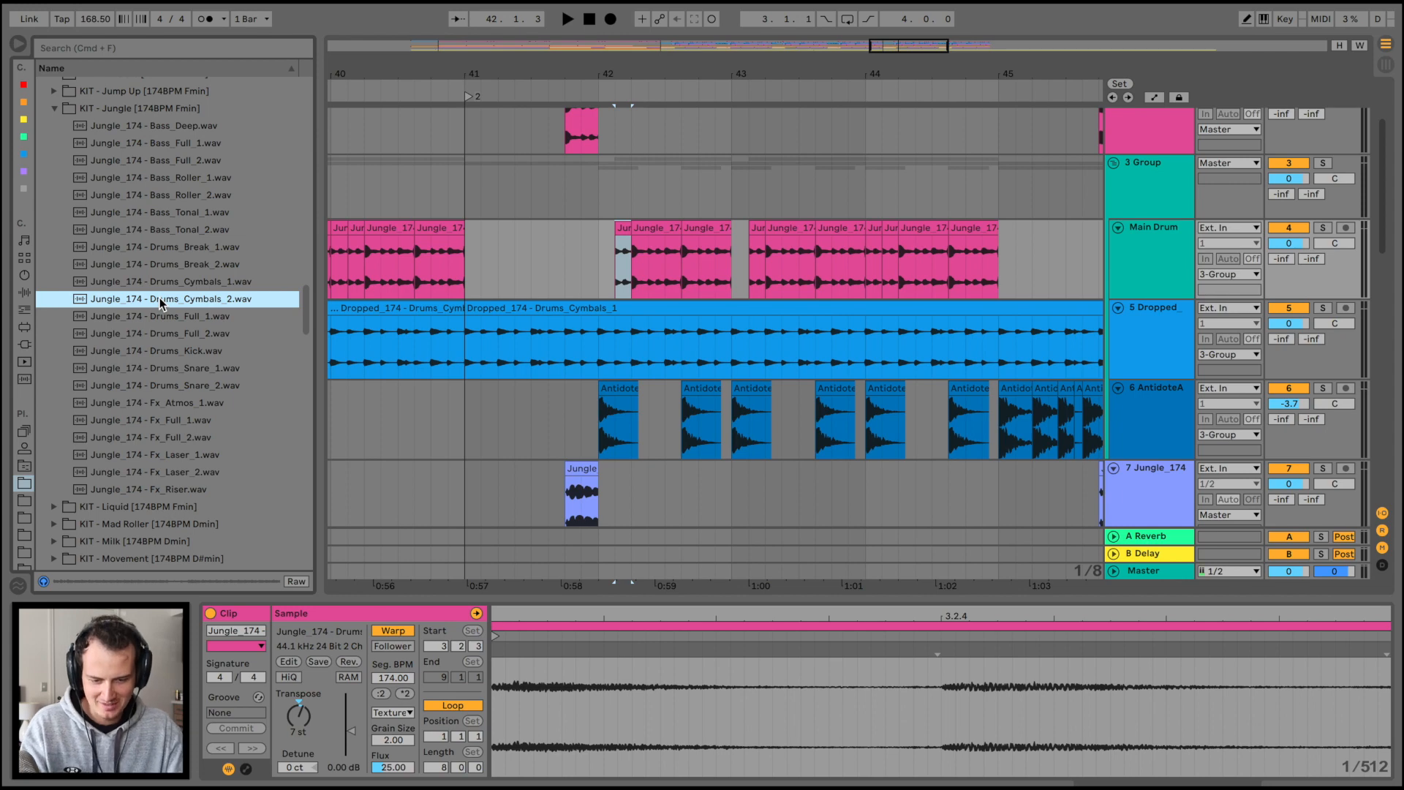
Place Jungle_174 - Drums_Cymbals_2.wav on the cymbals track at bar 41, over the existing cymbal loop
drag(160, 296, 467, 329)
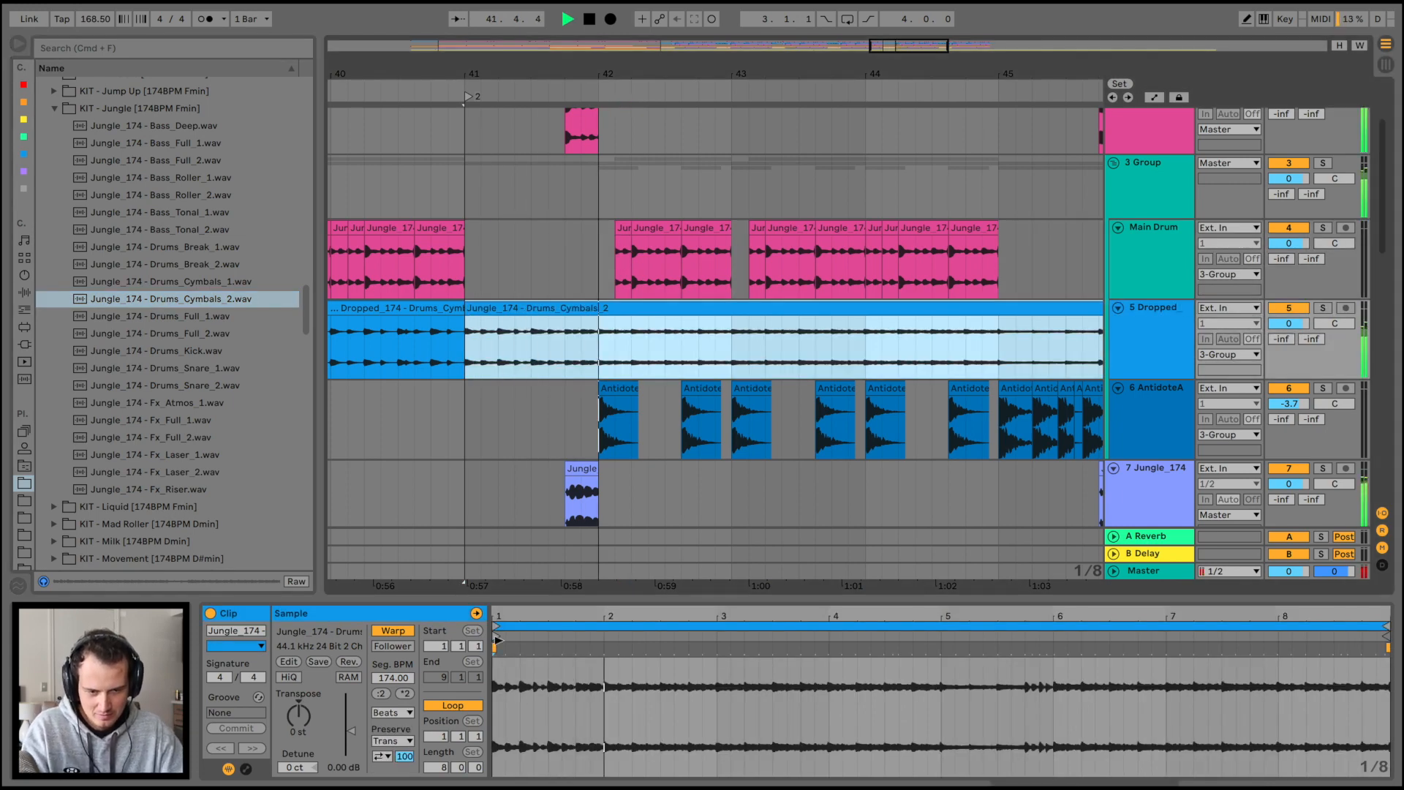
drag(497, 639, 495, 636)
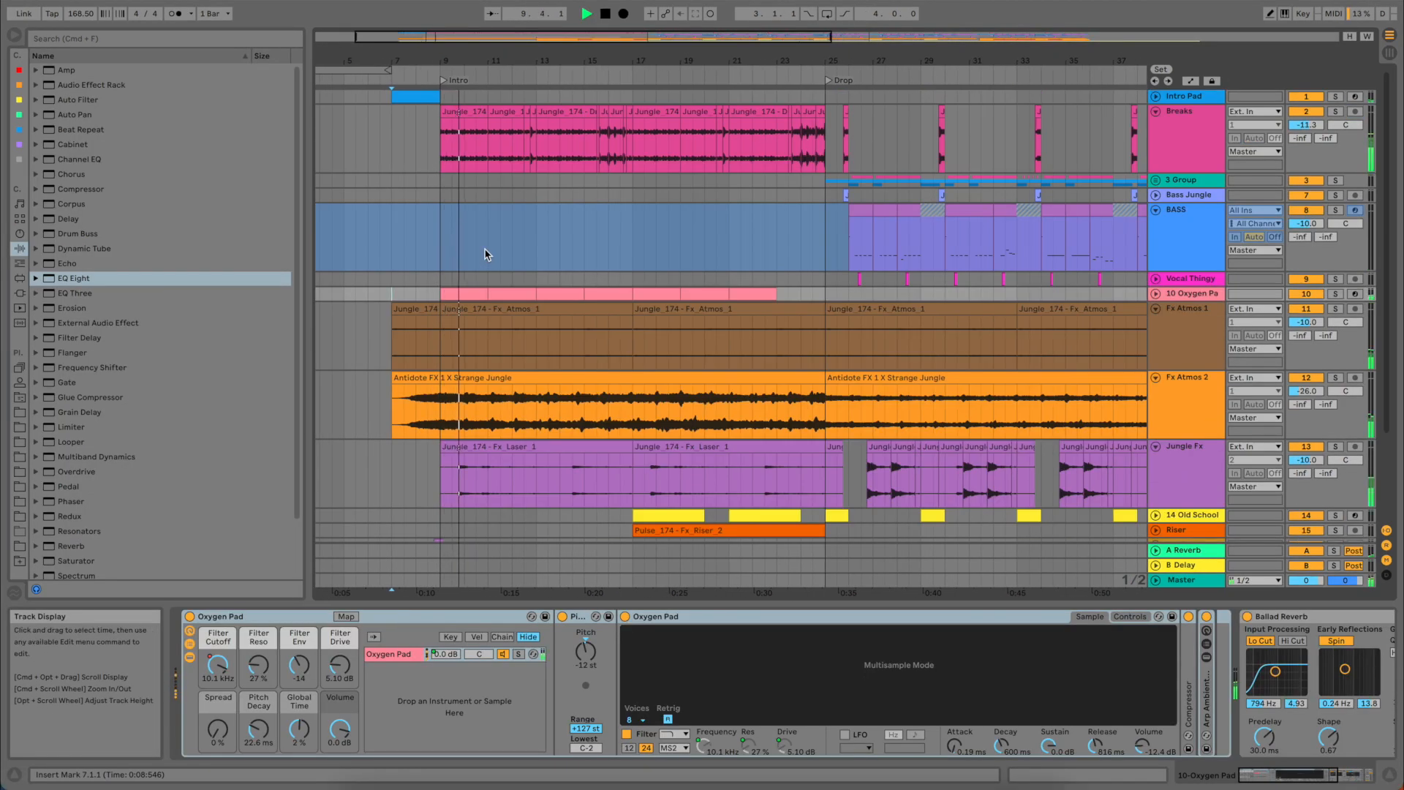
Show the Breaks track's EQ Three and Saturator while the intro plays
click(1187, 132)
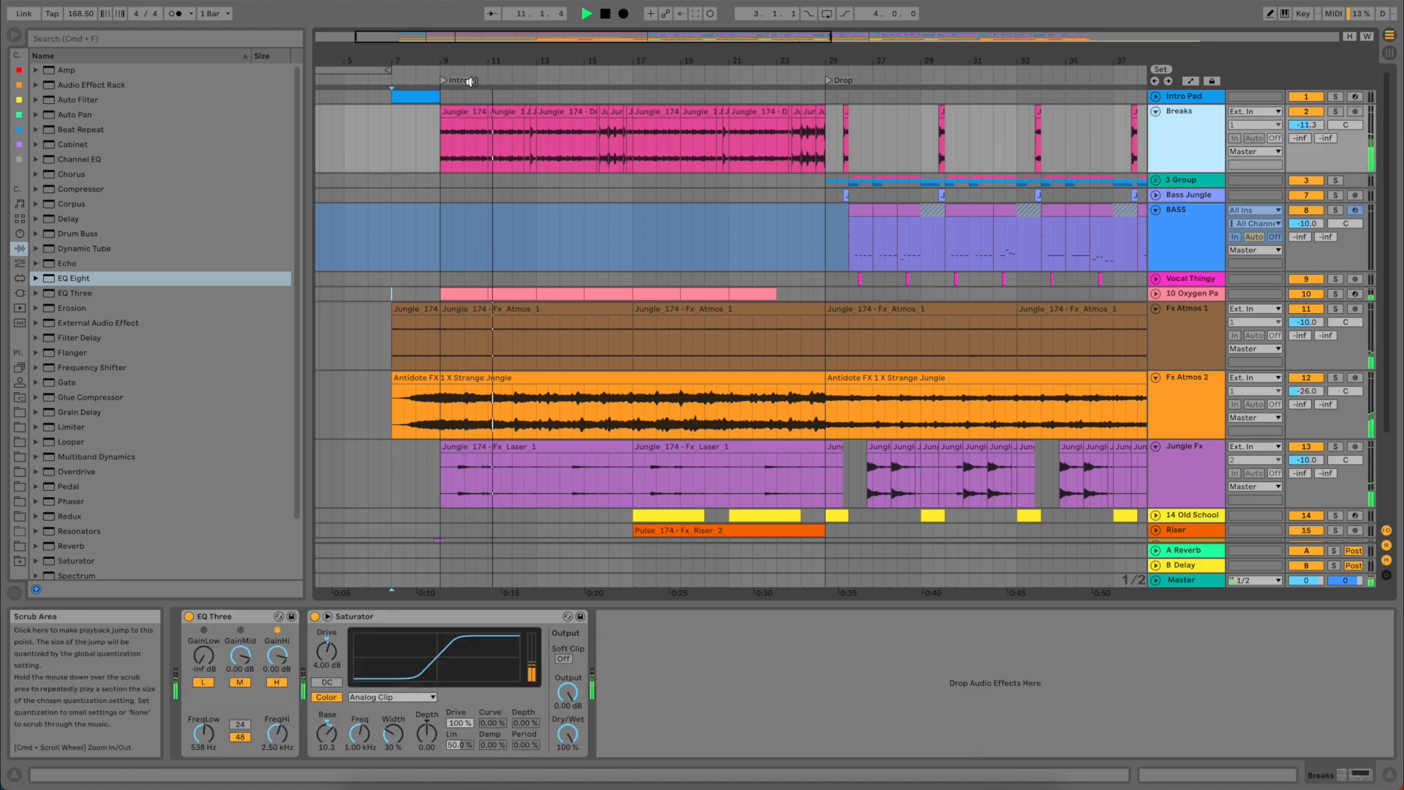
mouse_move(478, 60)
mouse_down()
mouse_move(478, 102)
mouse_move(476, 59)
mouse_up()
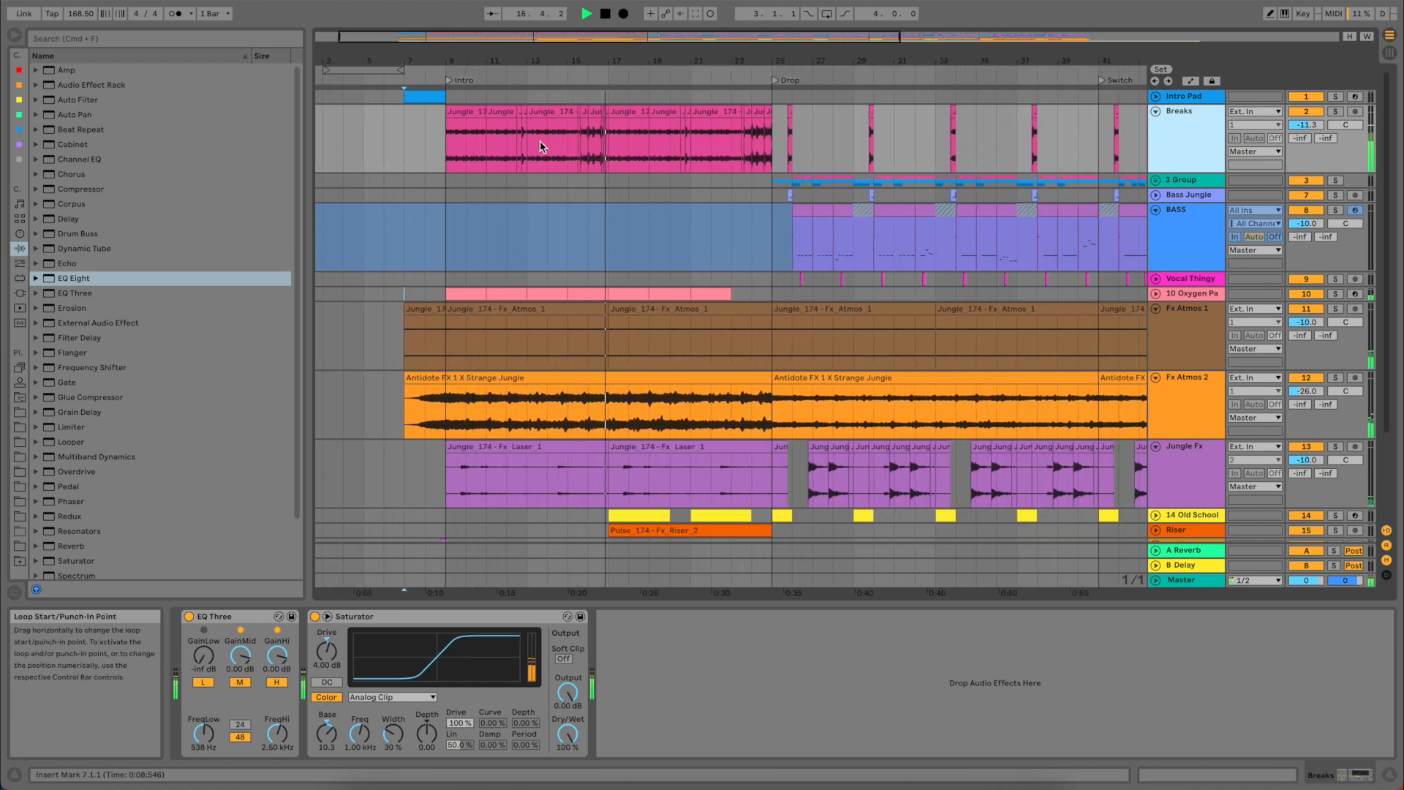
Expand the Old School track and look through its device chain up to the EQ Eight
scroll(573, 211, down, 3)
scroll(574, 211, down, 3)
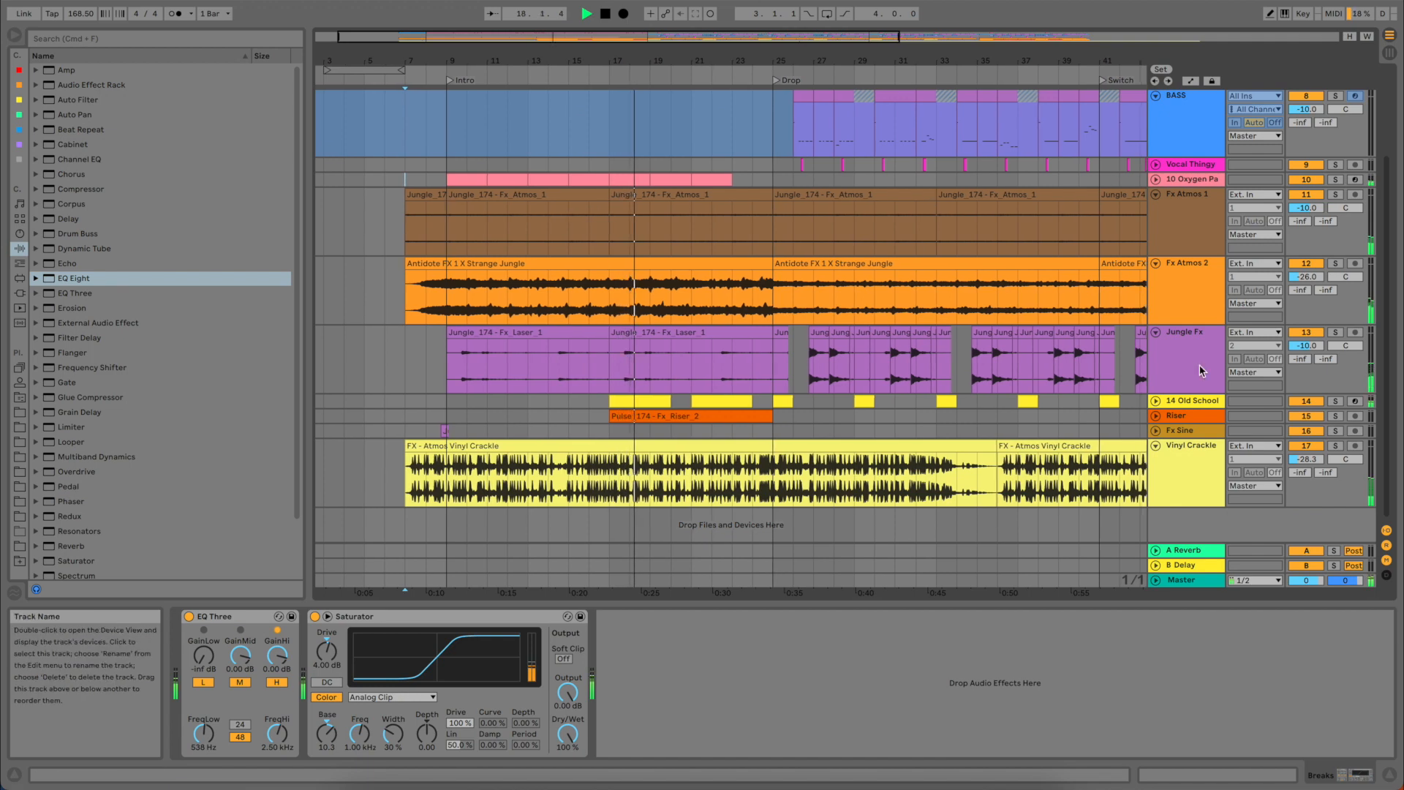
click(1156, 402)
scroll(922, 304, down, 3)
click(1180, 366)
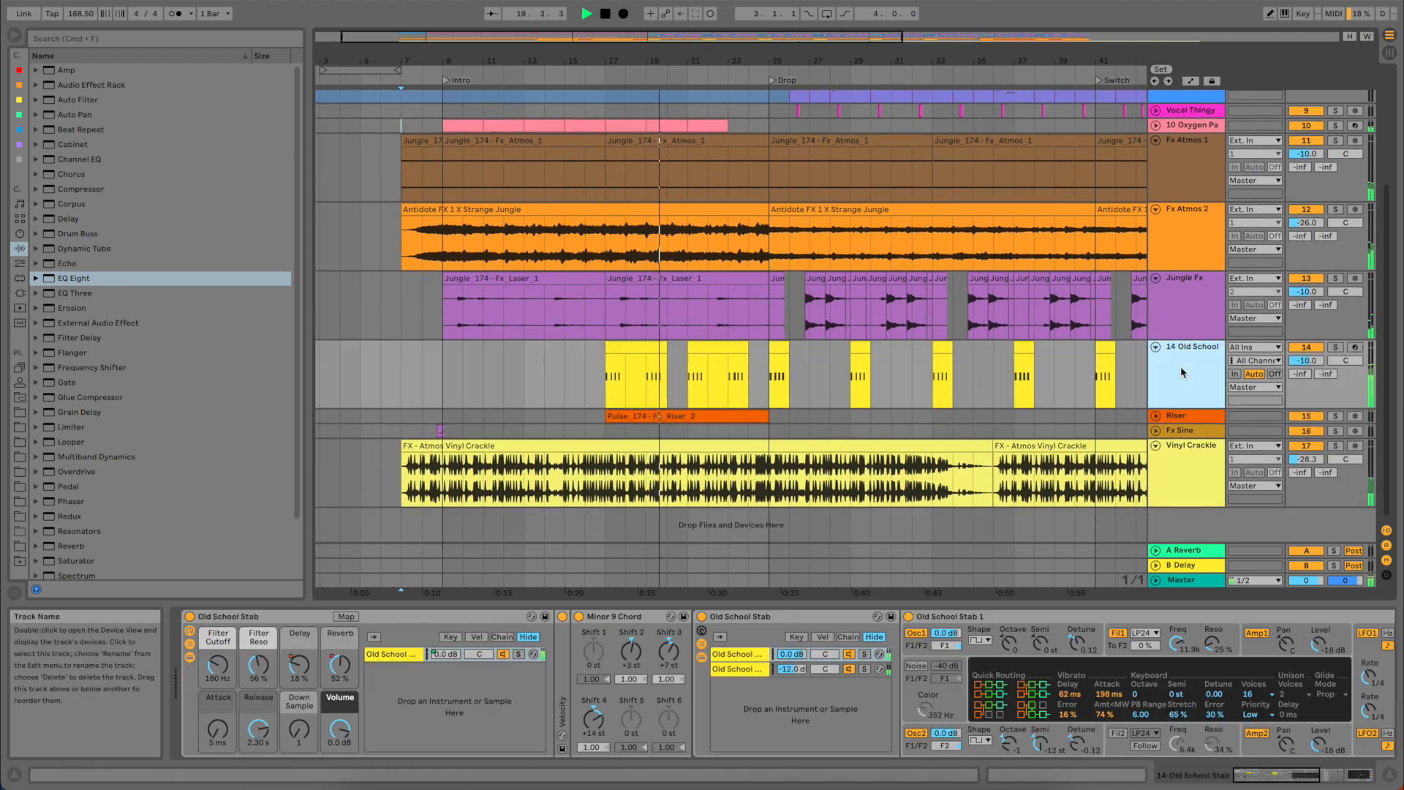
click(802, 618)
scroll(803, 618, right, 10)
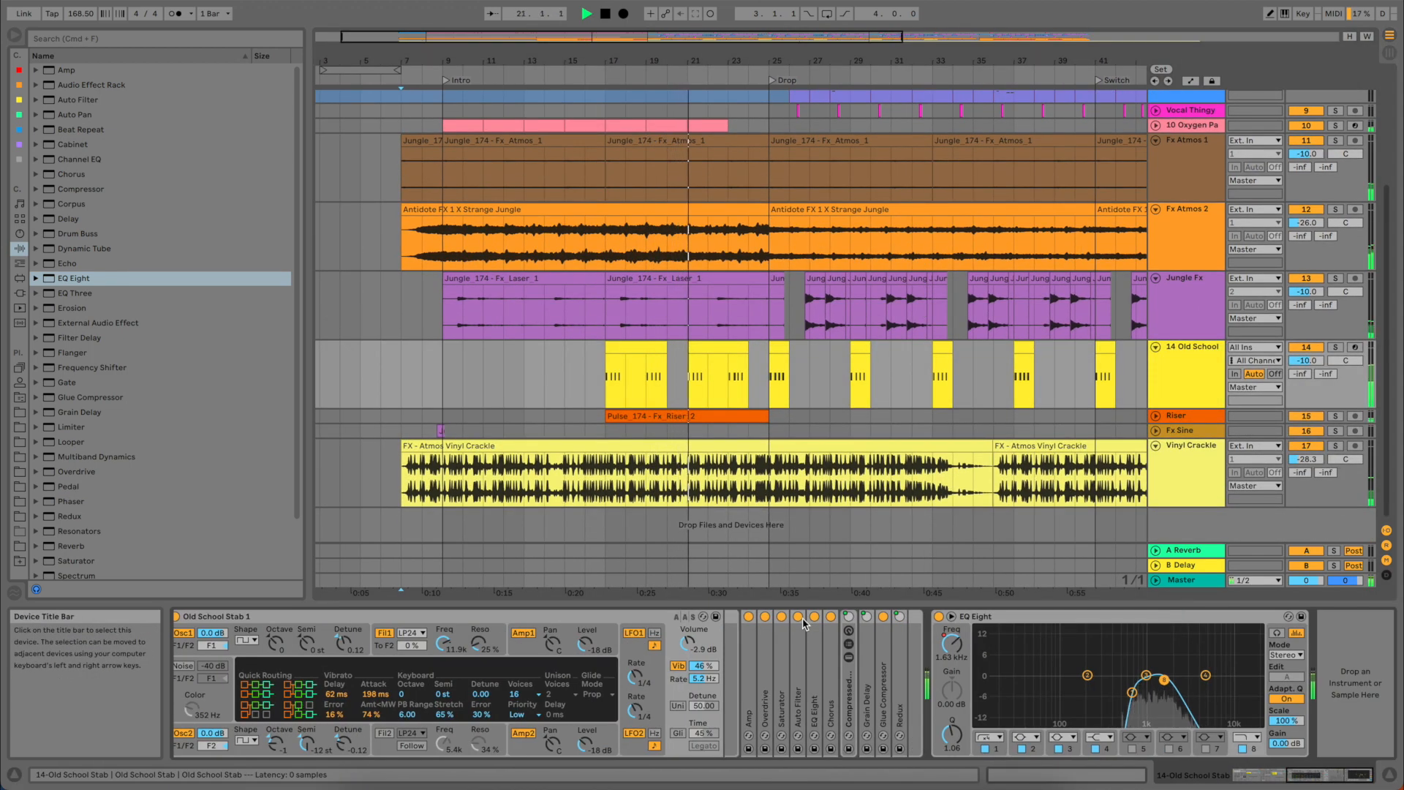
scroll(789, 419, right, 5)
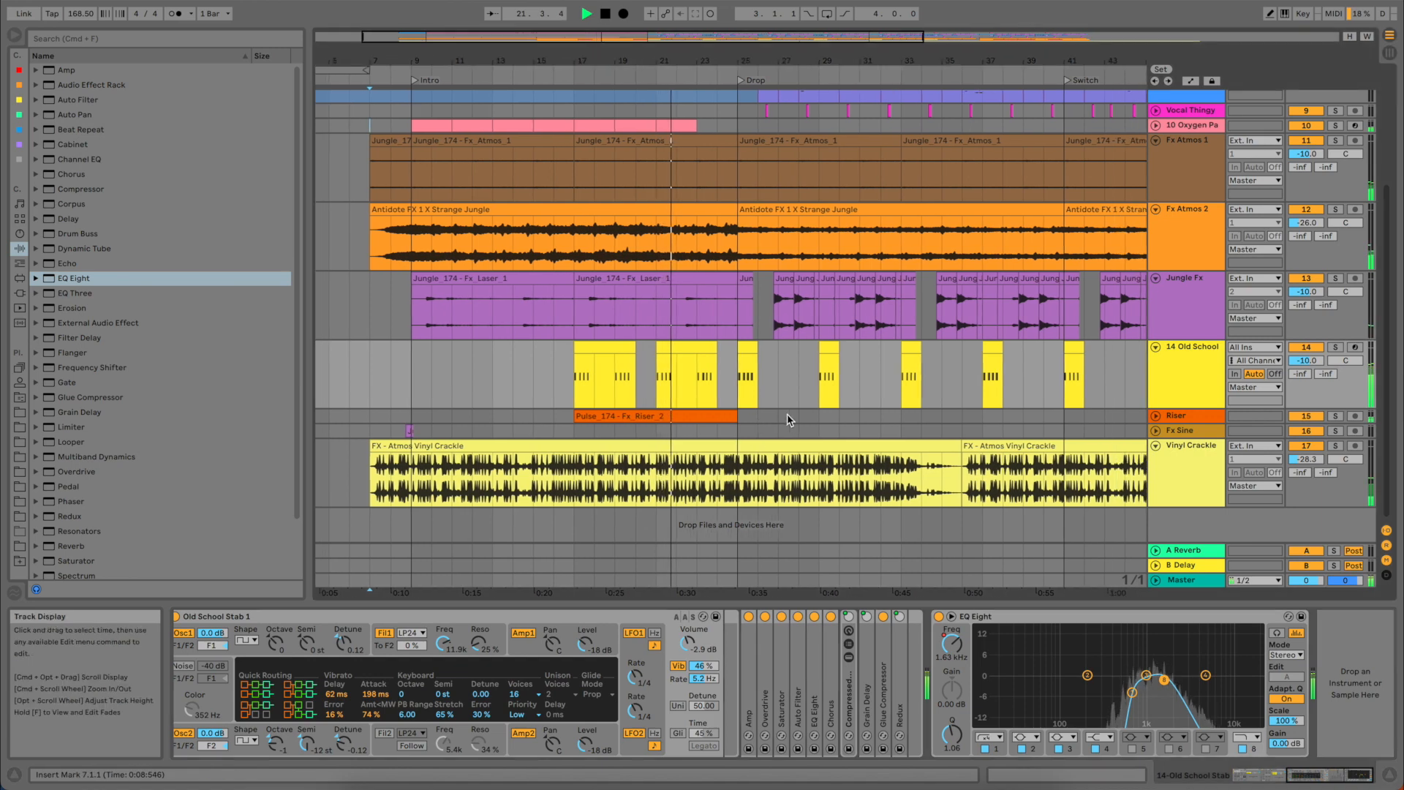
Expand the Riser track and follow the playback from the build-up into the drop
click(1154, 416)
scroll(862, 422, down, 3)
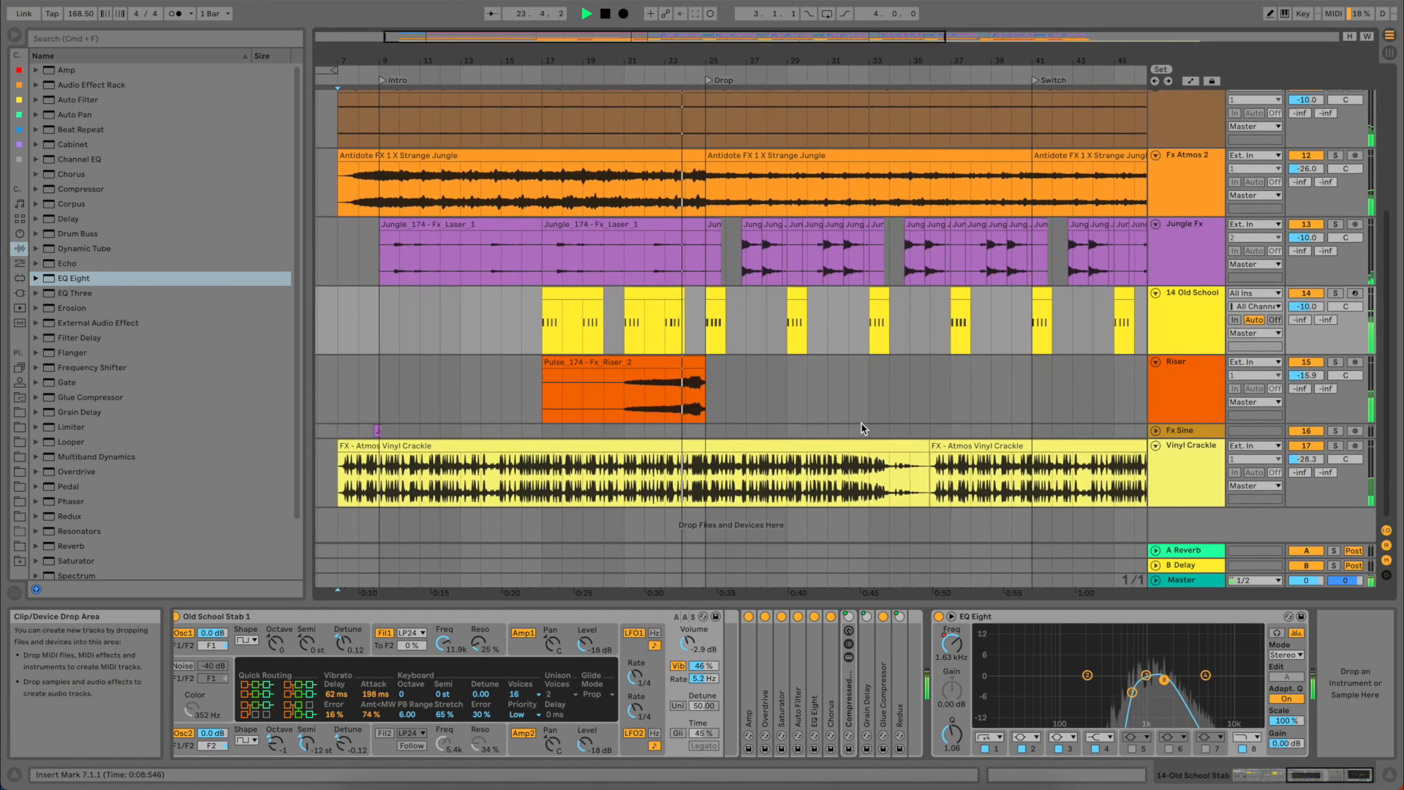
scroll(861, 423, up, 2)
scroll(861, 422, right, 2)
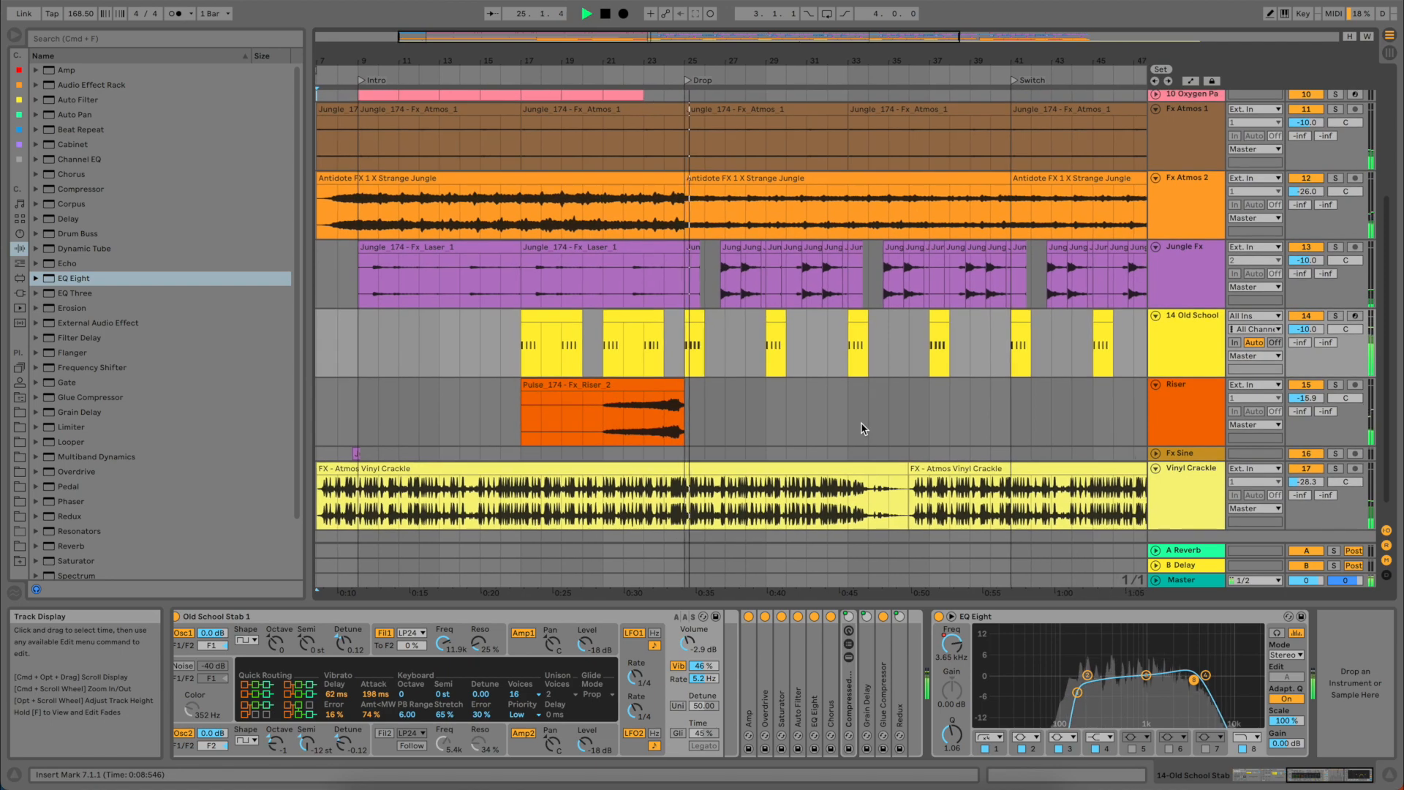
Show the BASS track's device chain from Operator through LFO, Overdrive and Trash 2 to the end
scroll(861, 423, up, 5)
scroll(861, 423, right, 1)
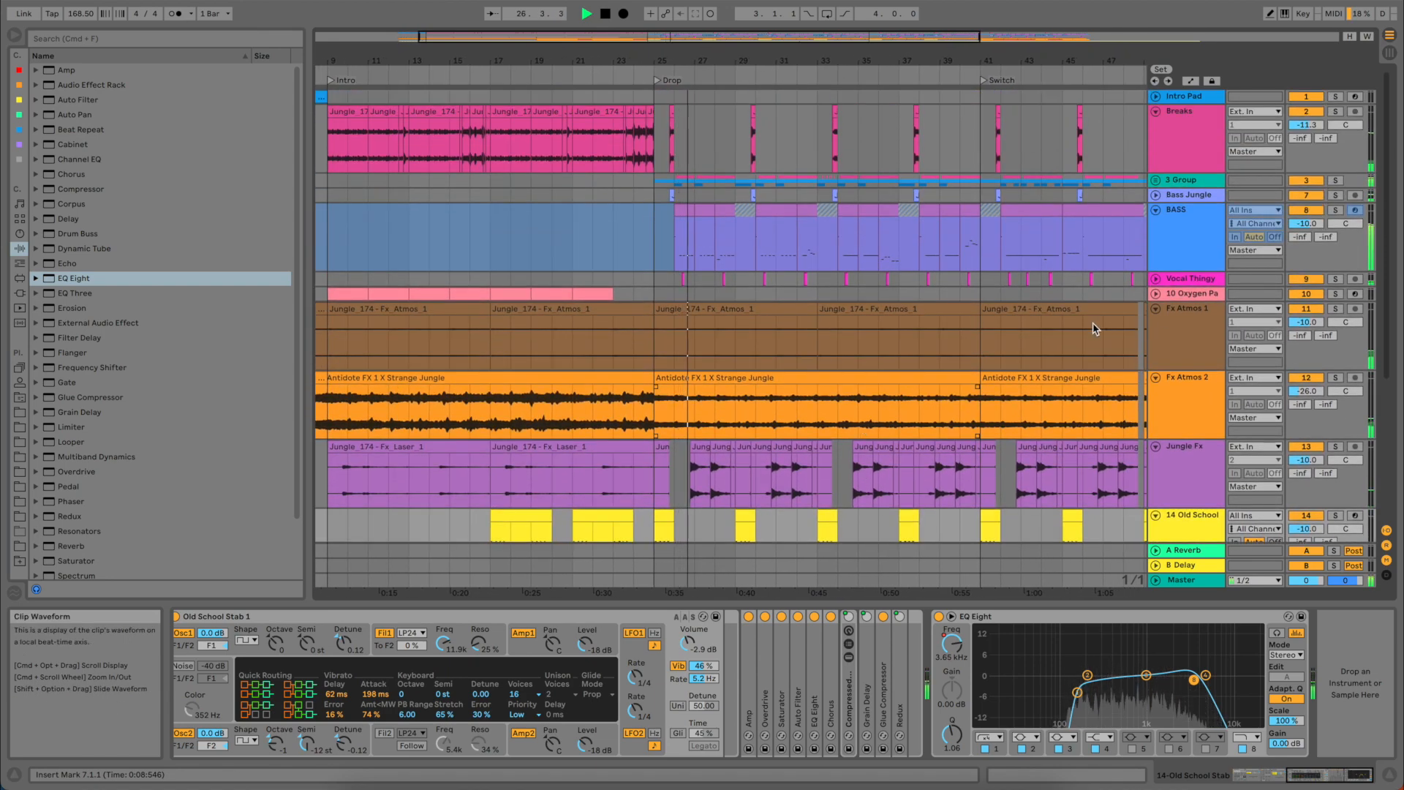
click(1169, 240)
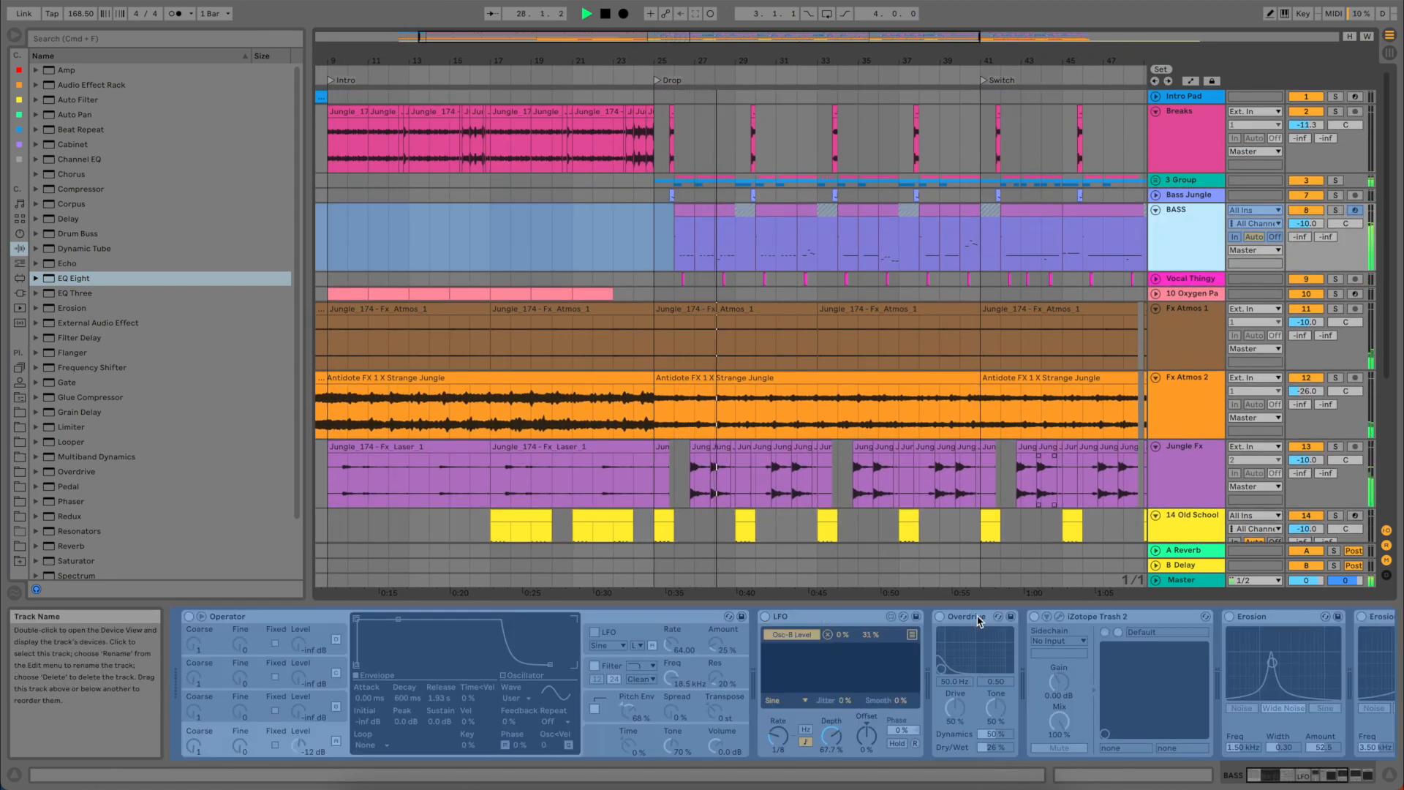
scroll(973, 652, right, 4)
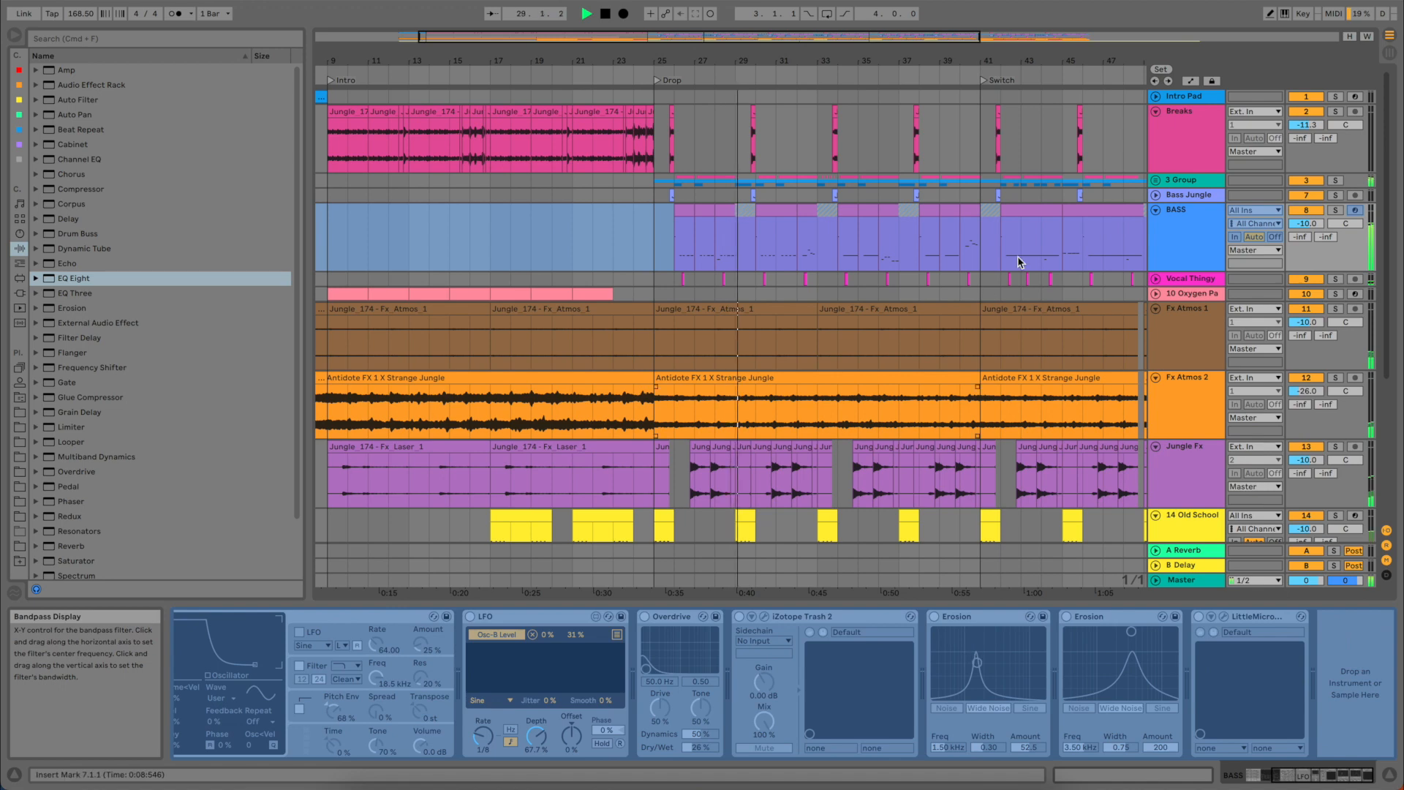
Unfold the drum group, show the Main Drum track's EQ Three and Saturator, and follow its clips through the drop
click(1180, 181)
click(1155, 179)
click(1192, 241)
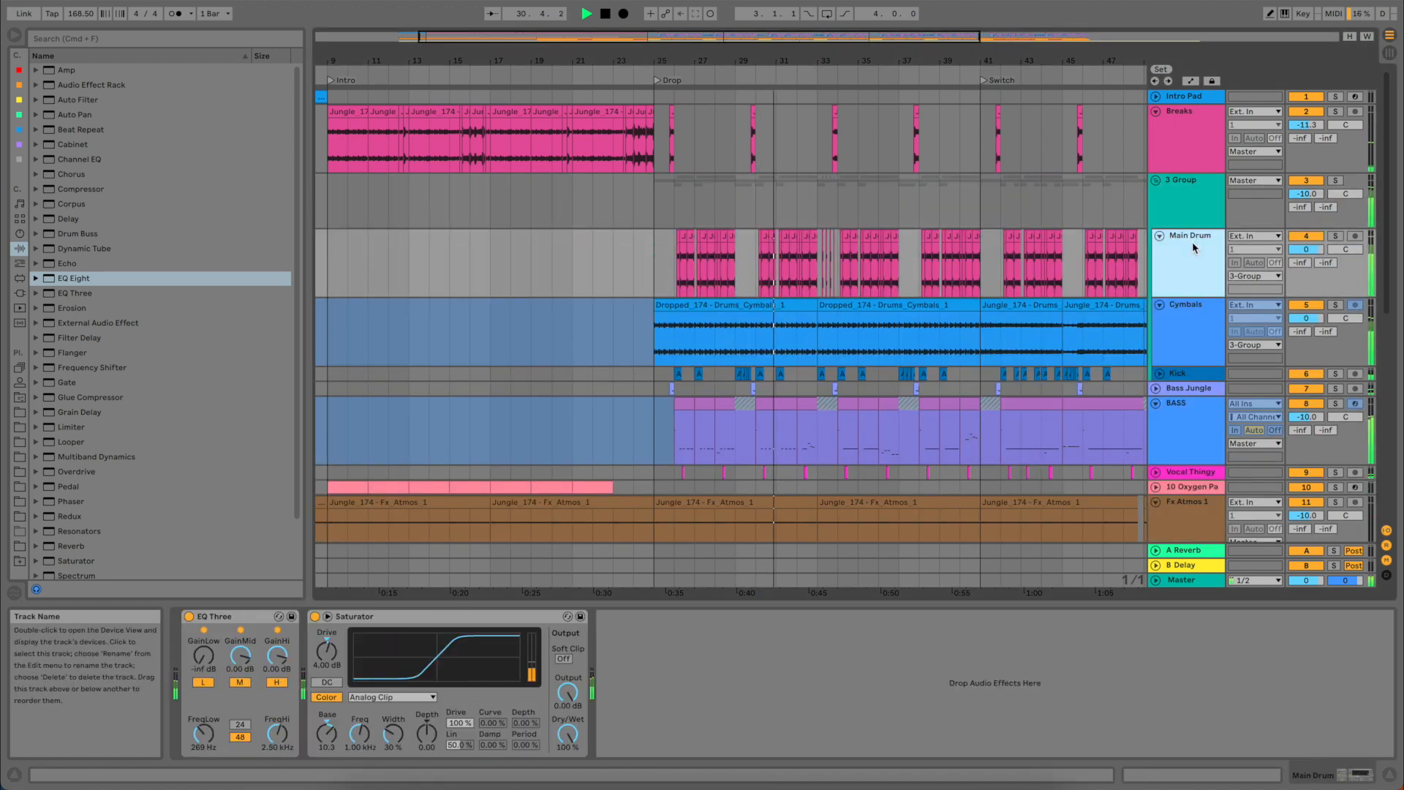
mouse_move(1022, 62)
mouse_down()
mouse_move(1022, 106)
mouse_move(1022, 68)
mouse_up()
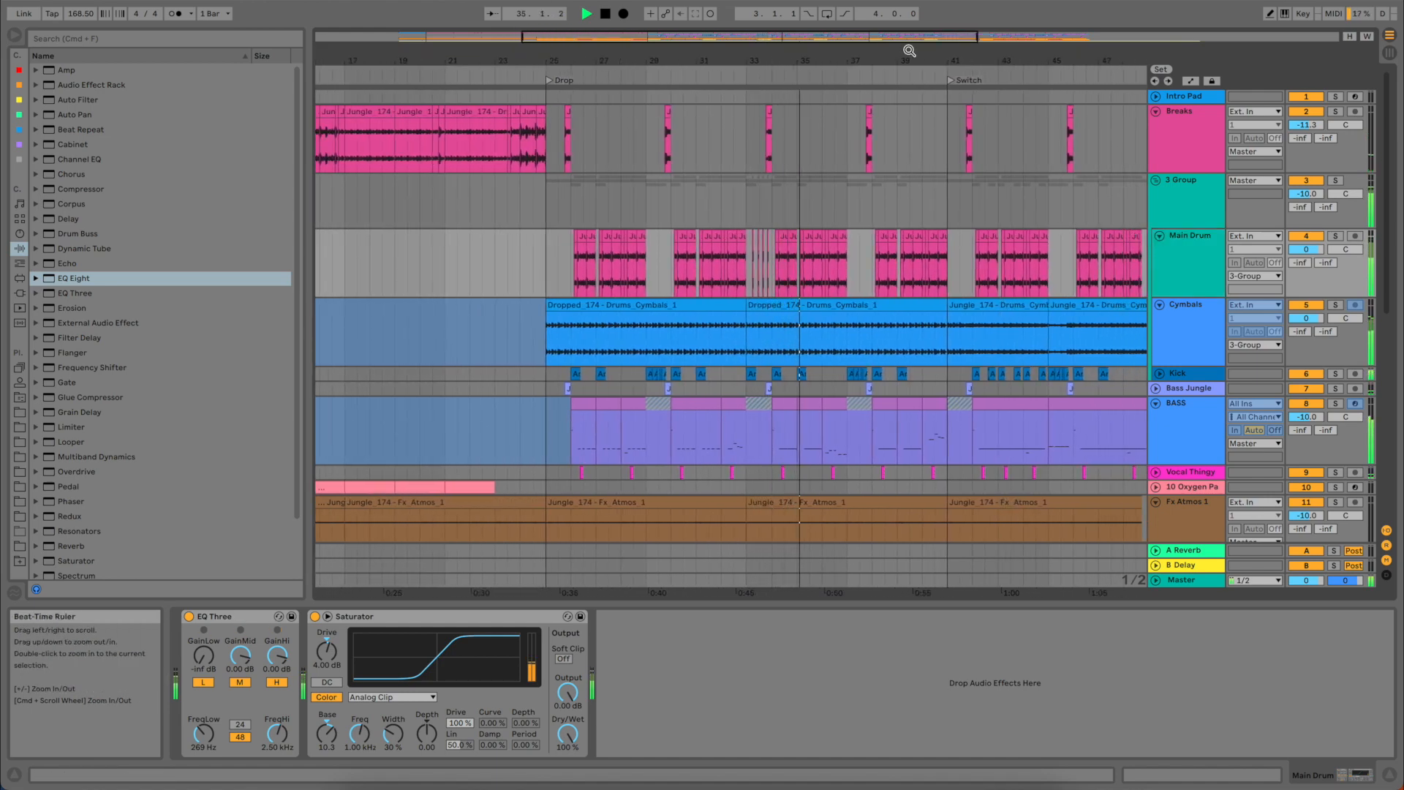
mouse_move(908, 51)
mouse_down()
mouse_move(909, 84)
mouse_move(898, 55)
mouse_up()
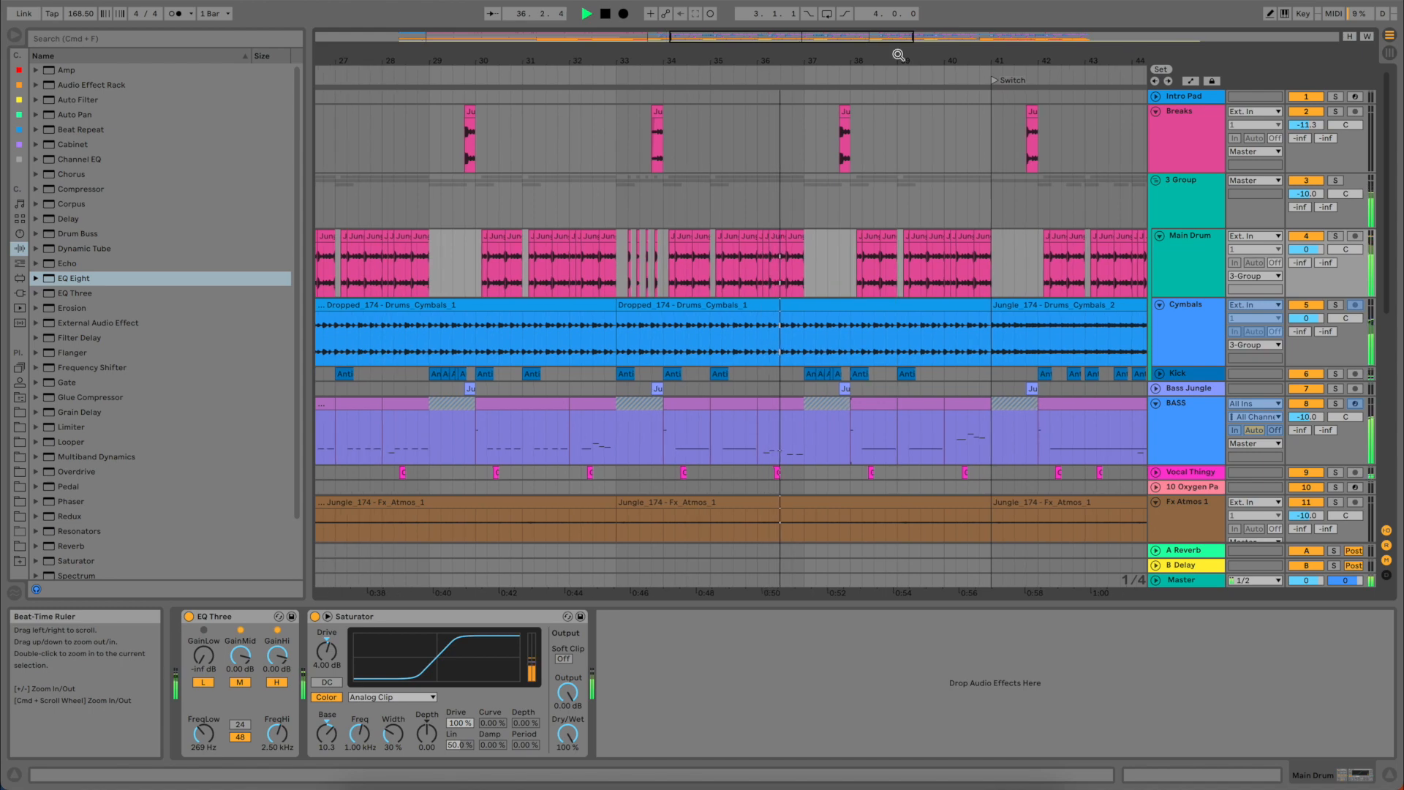
Show the Vocal Thingy track's effect chain and follow the playback into the Switch section
scroll(964, 296, down, 5)
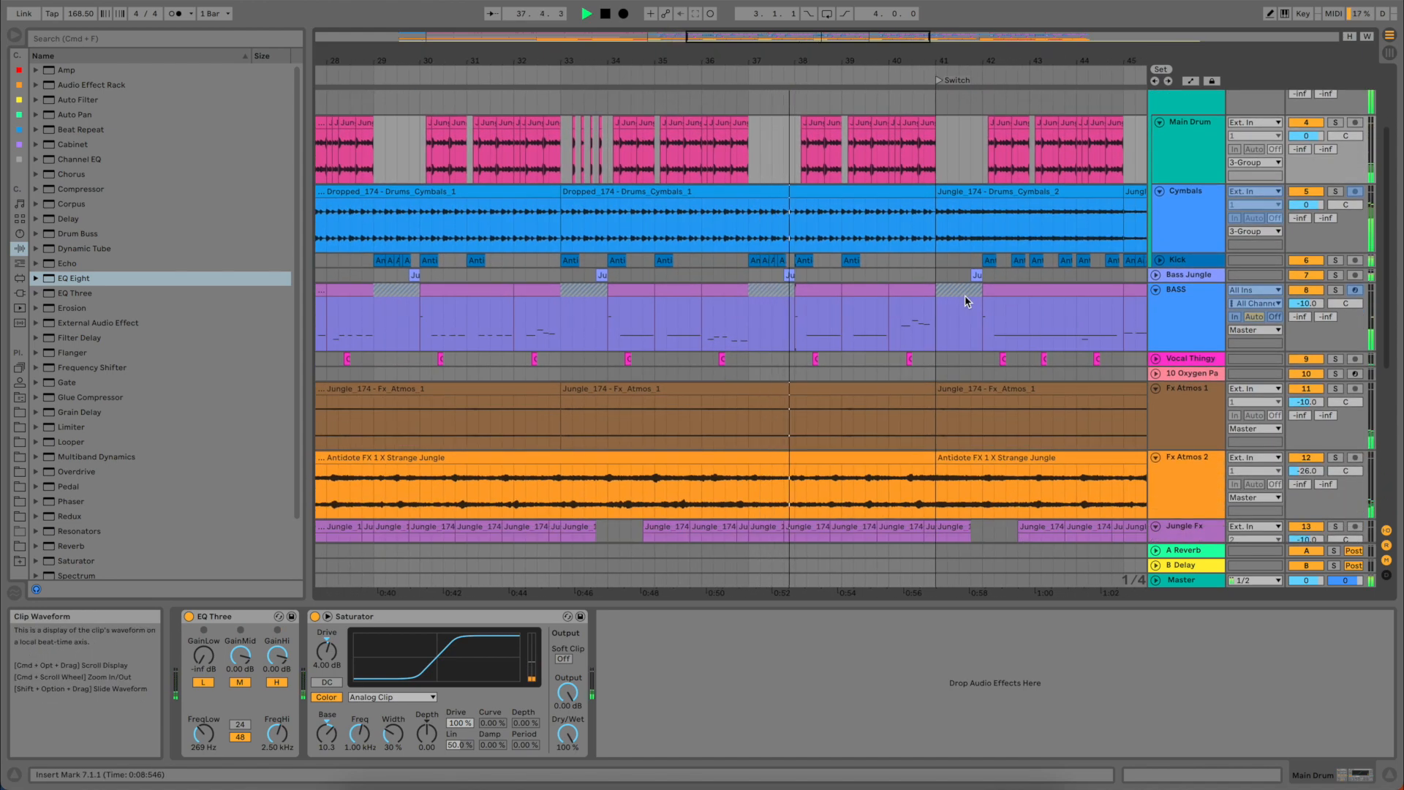
click(1208, 361)
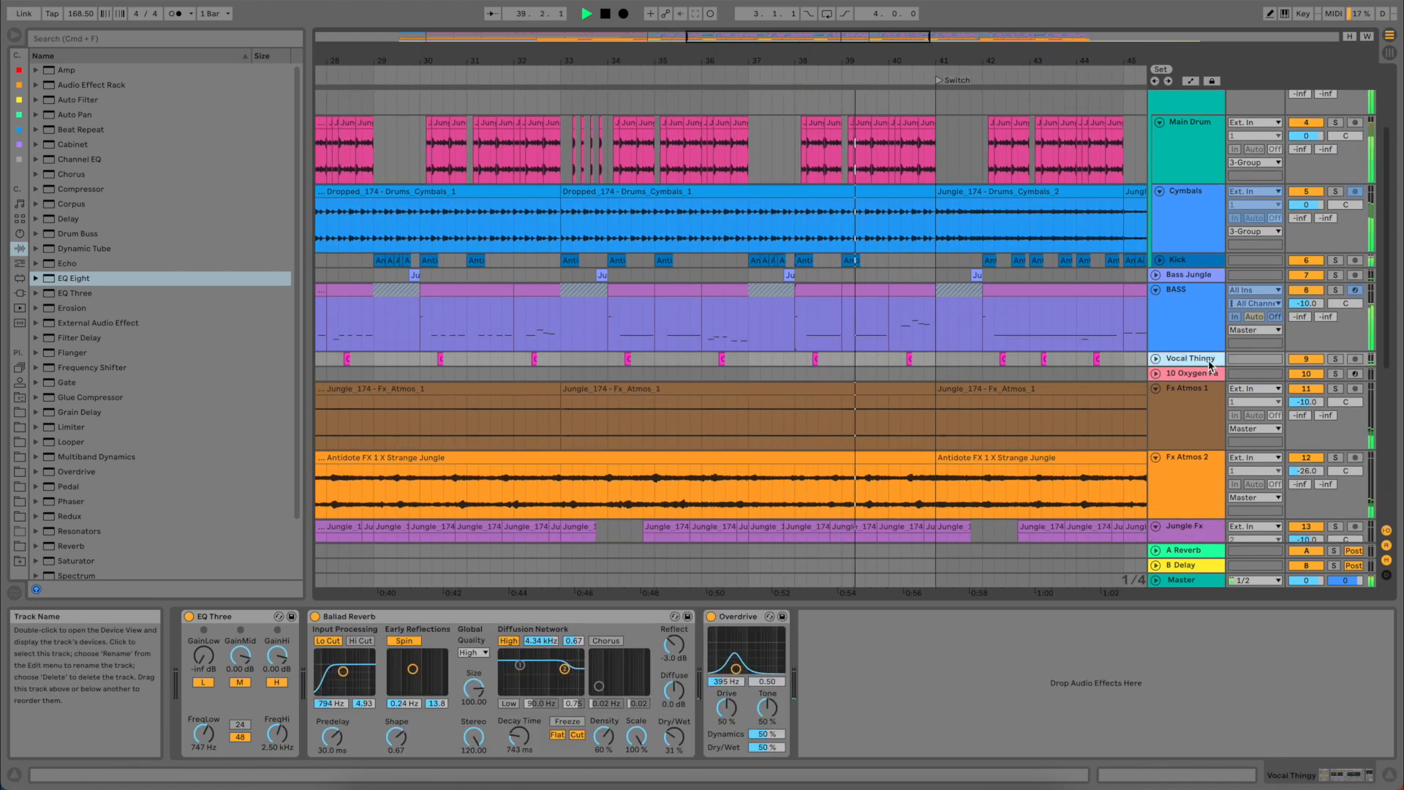
scroll(1031, 362, up, 5)
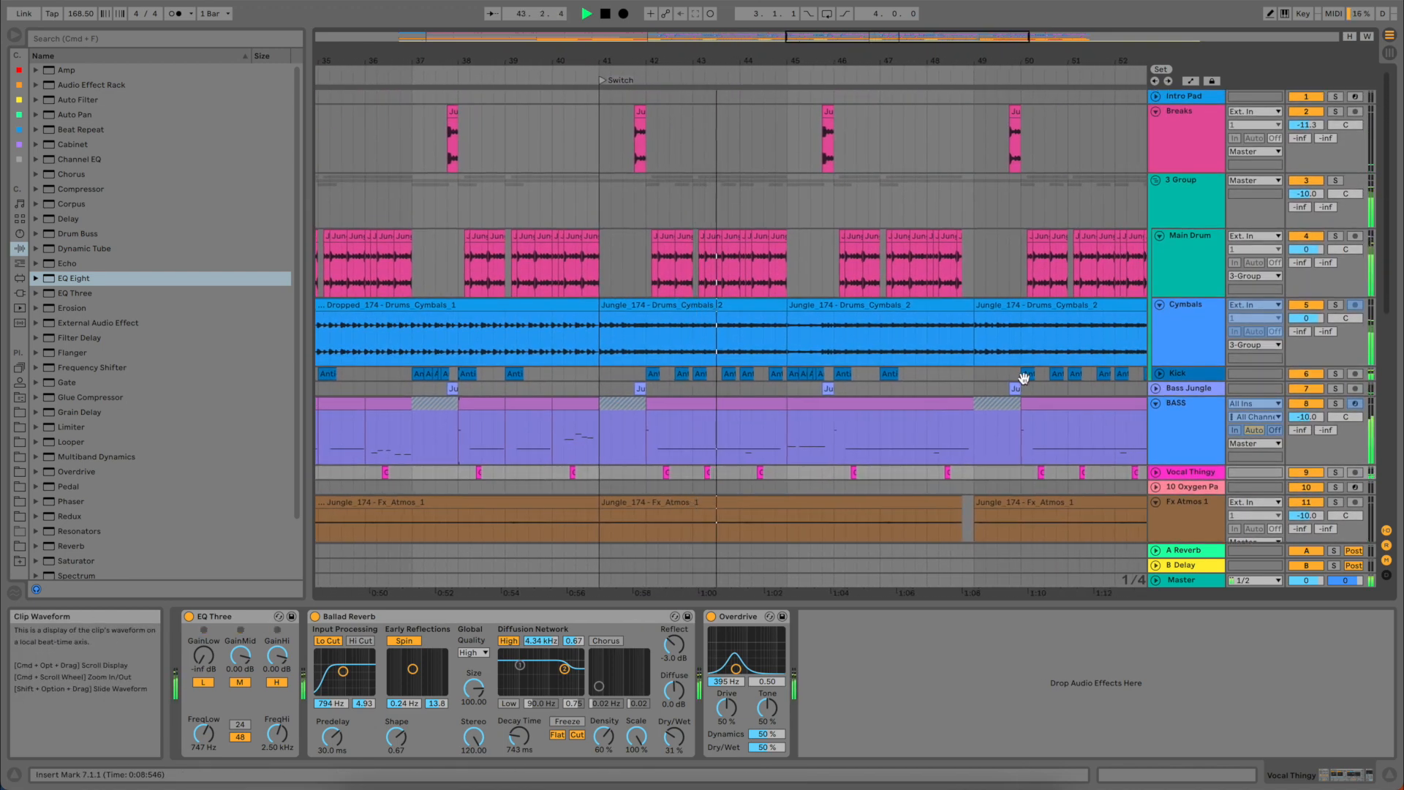
Check the Cymbals and Main Drum tracks during the Switch section, and fold the drum group
click(1168, 331)
click(1176, 290)
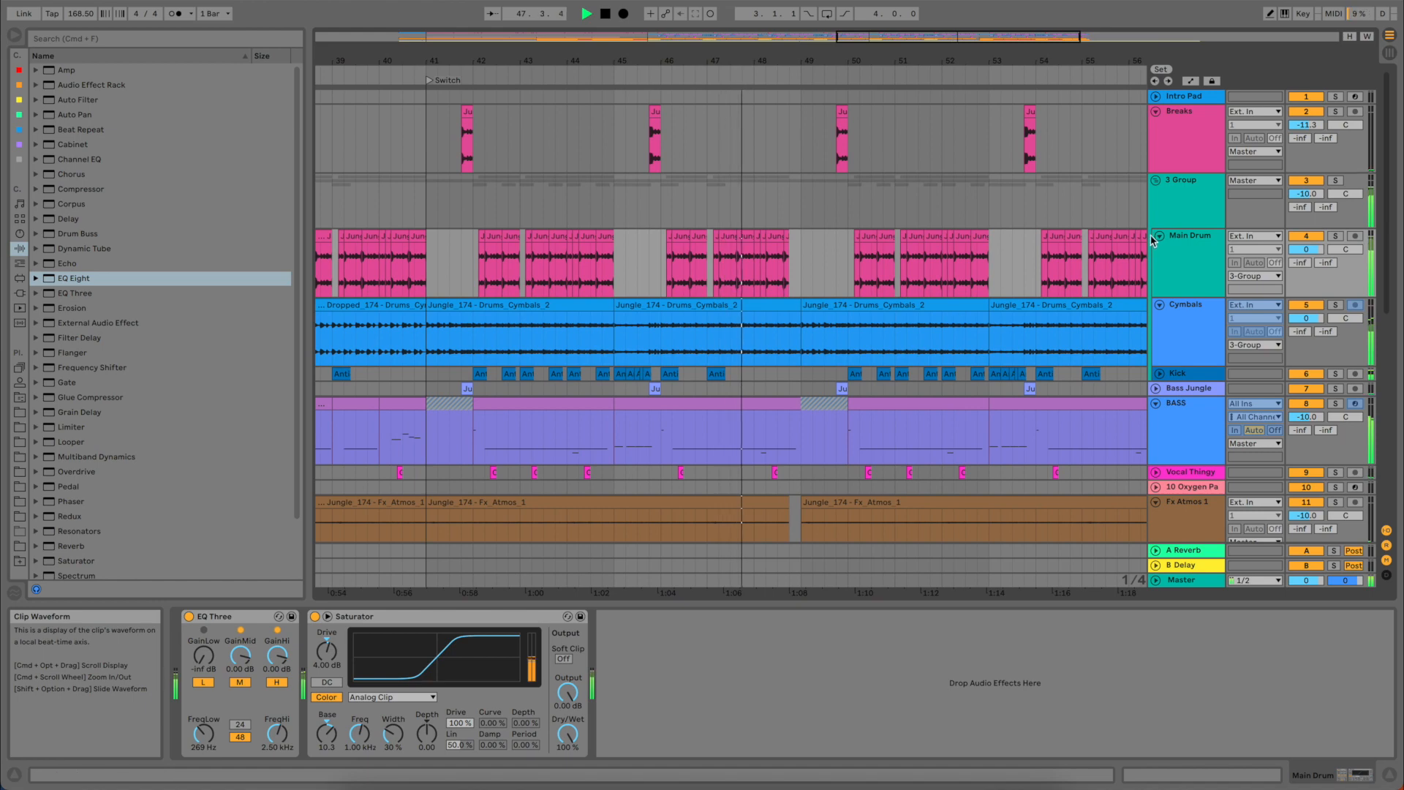
click(1155, 181)
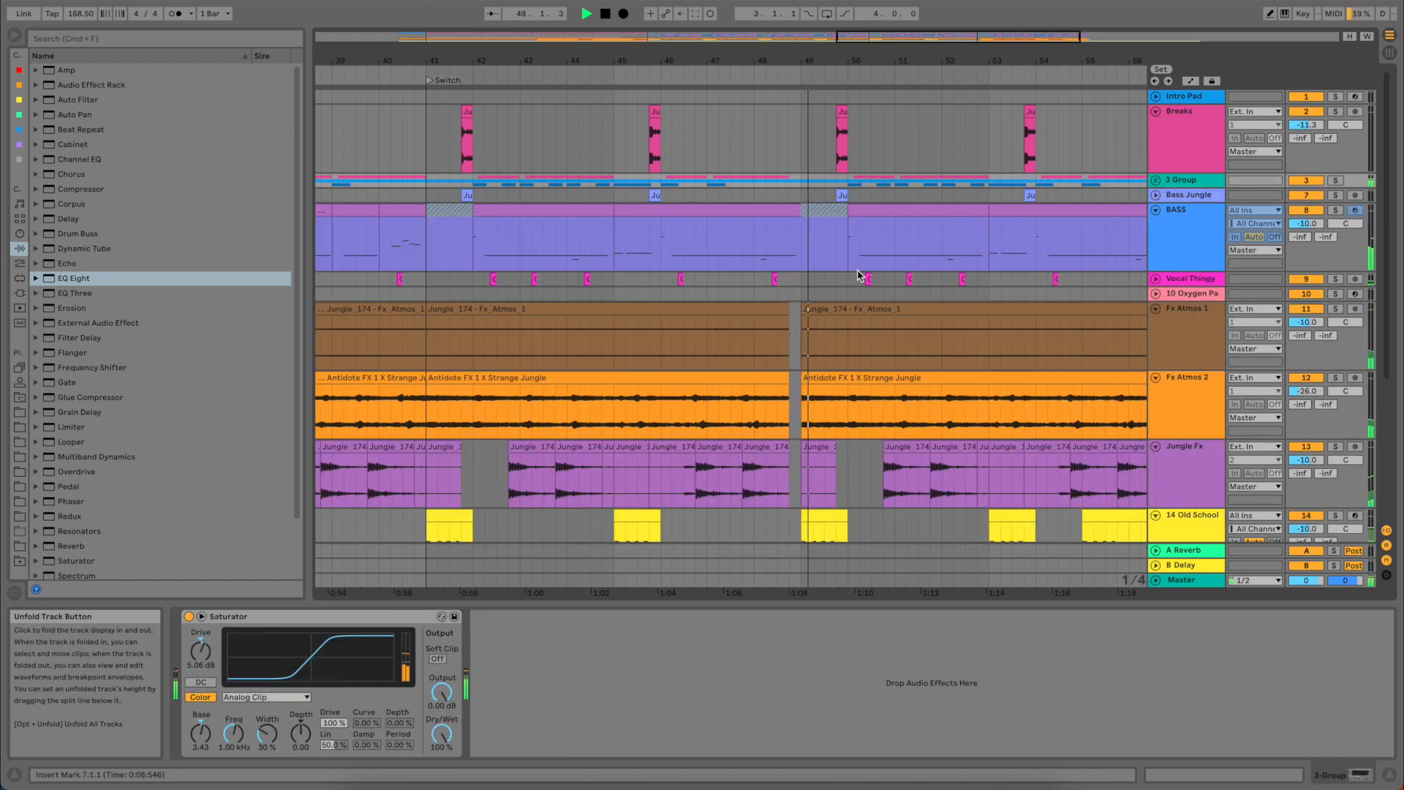
Review the end of the Switch section across all tracks, from the Breaks down to the Riser and Vinyl Crackle
drag(871, 60, 871, 24)
scroll(1132, 307, down, 2)
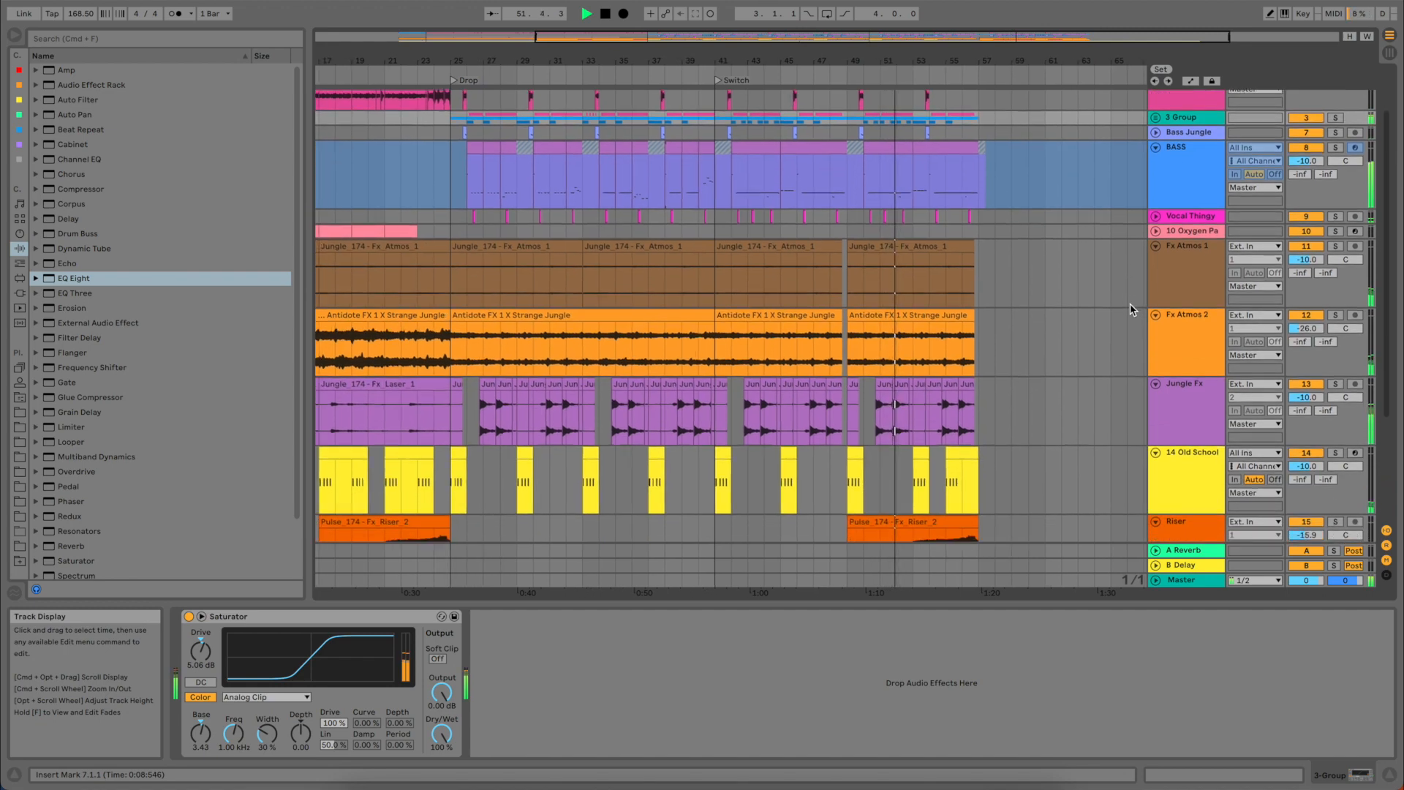
scroll(1130, 308, down, 4)
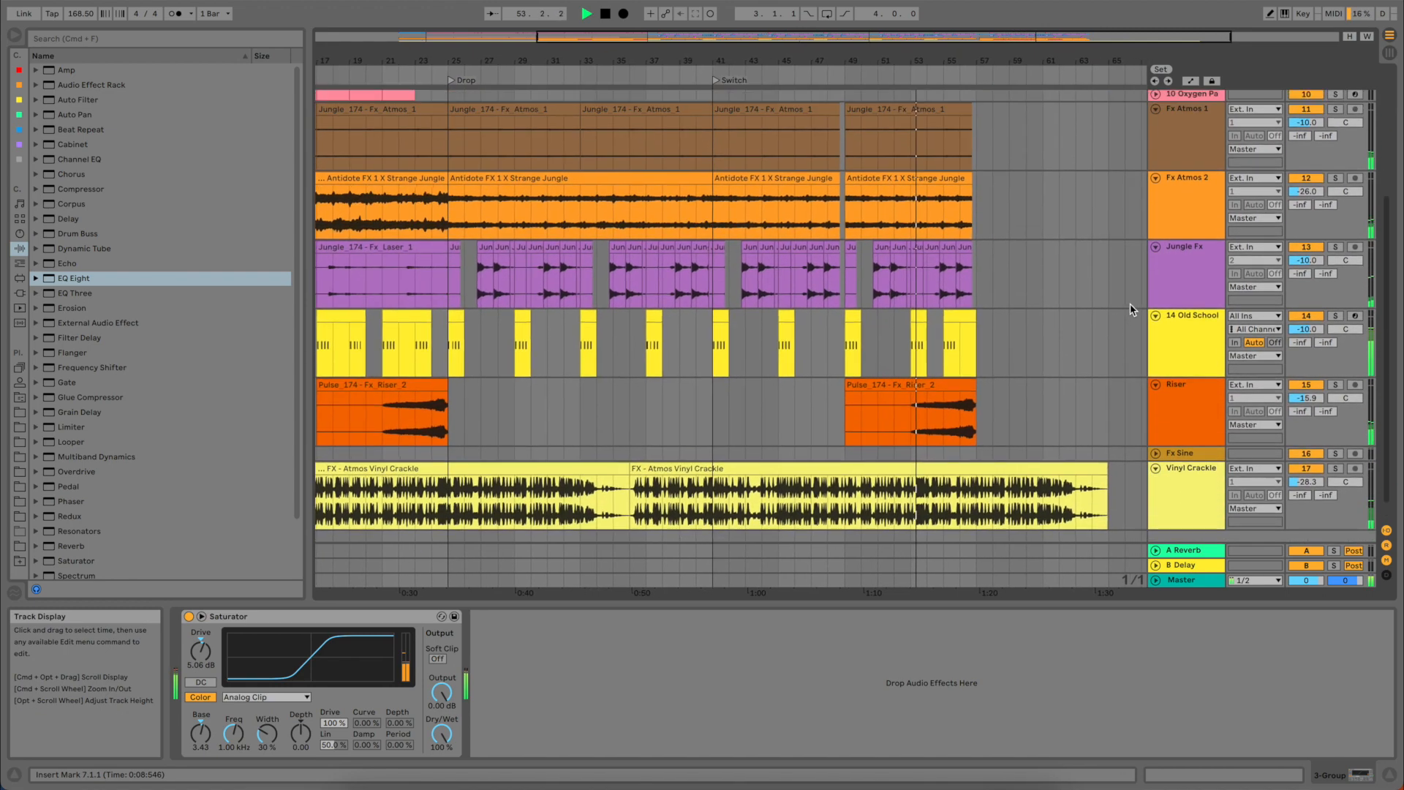
scroll(1130, 309, up, 5)
scroll(1130, 309, down, 2)
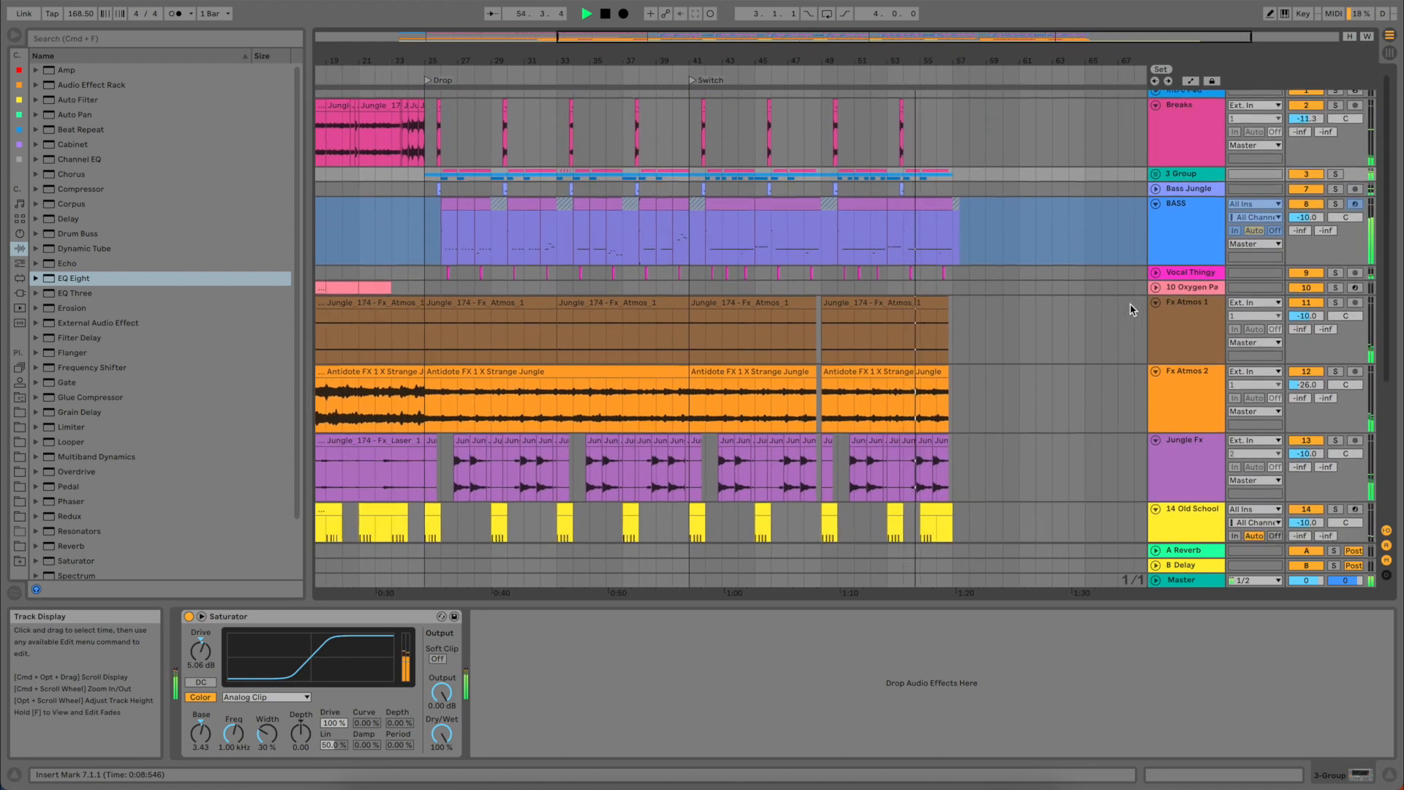